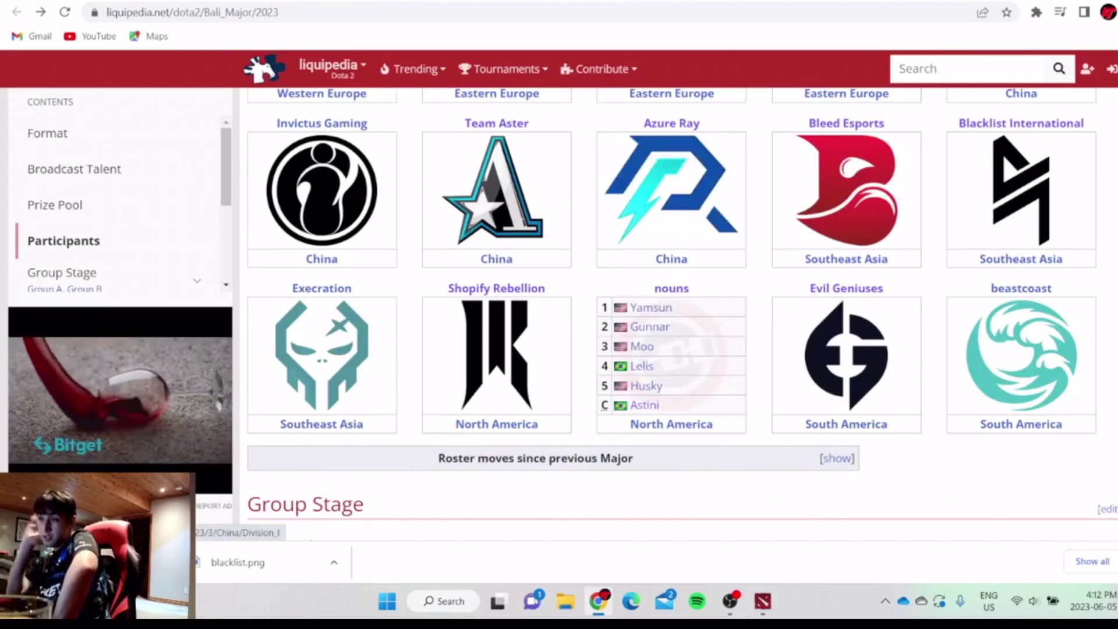
- Switch to the PicMonkey tier list, shrink the nouns logo and place it at the start of the F tier
{"action": "key", "text": "ctrl+shift+Tab"}
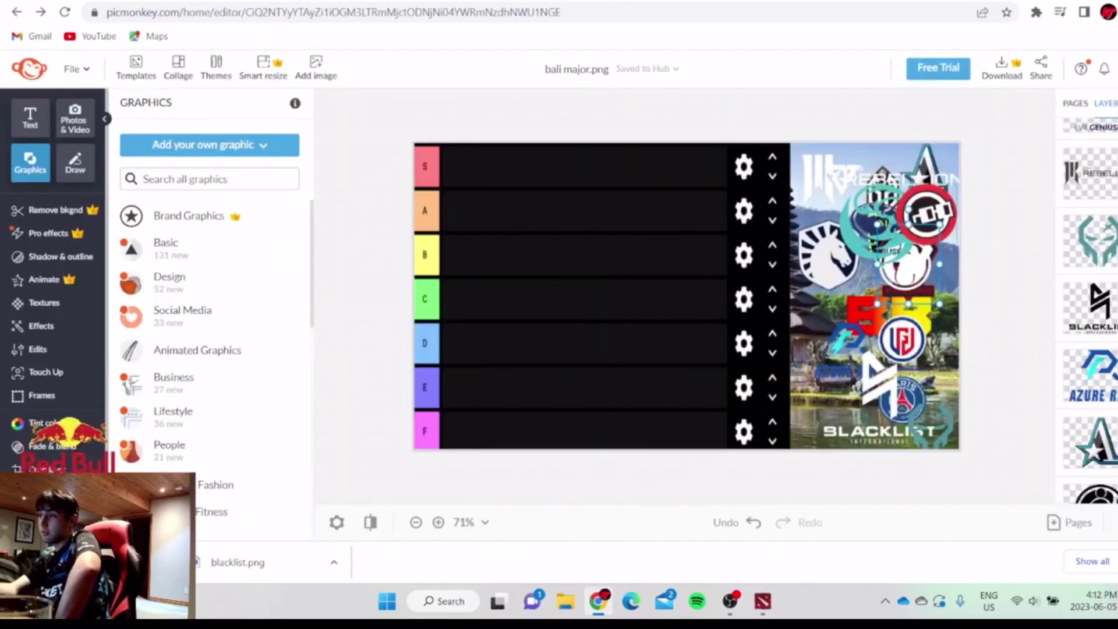
{"action": "left_click_drag", "start_coordinate": [927, 213], "coordinate": [480, 408]}
{"action": "left_click_drag", "start_coordinate": [462, 425], "coordinate": [459, 430]}
{"action": "key", "text": "ctrl+shift+Tab"}
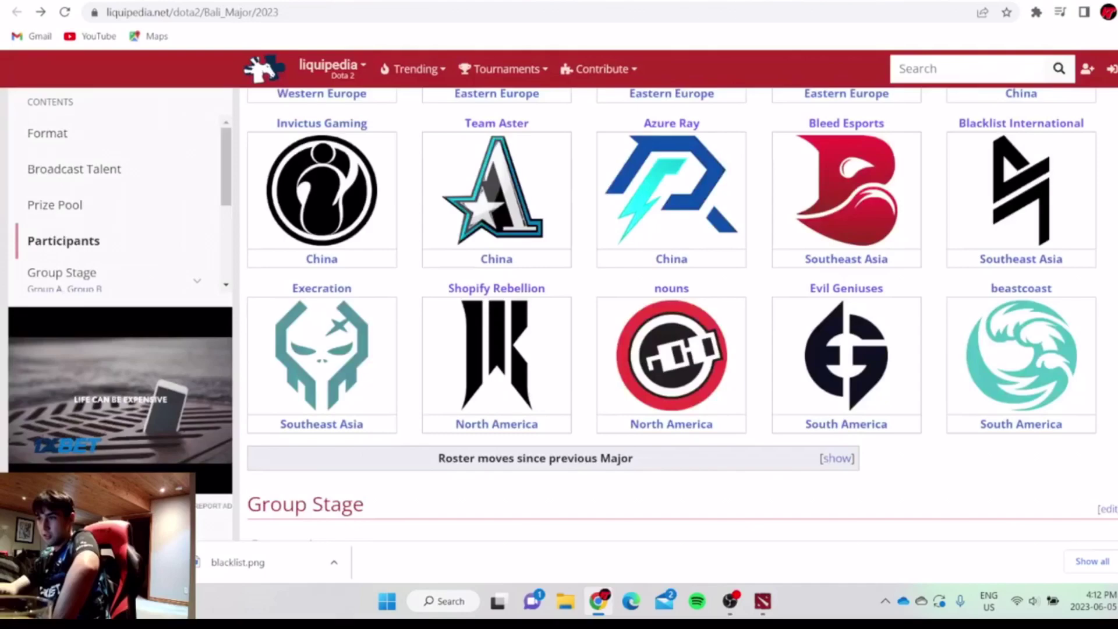
{"action": "key", "text": "ctrl+Tab"}
{"action": "key", "text": "ctrl+Tab"}
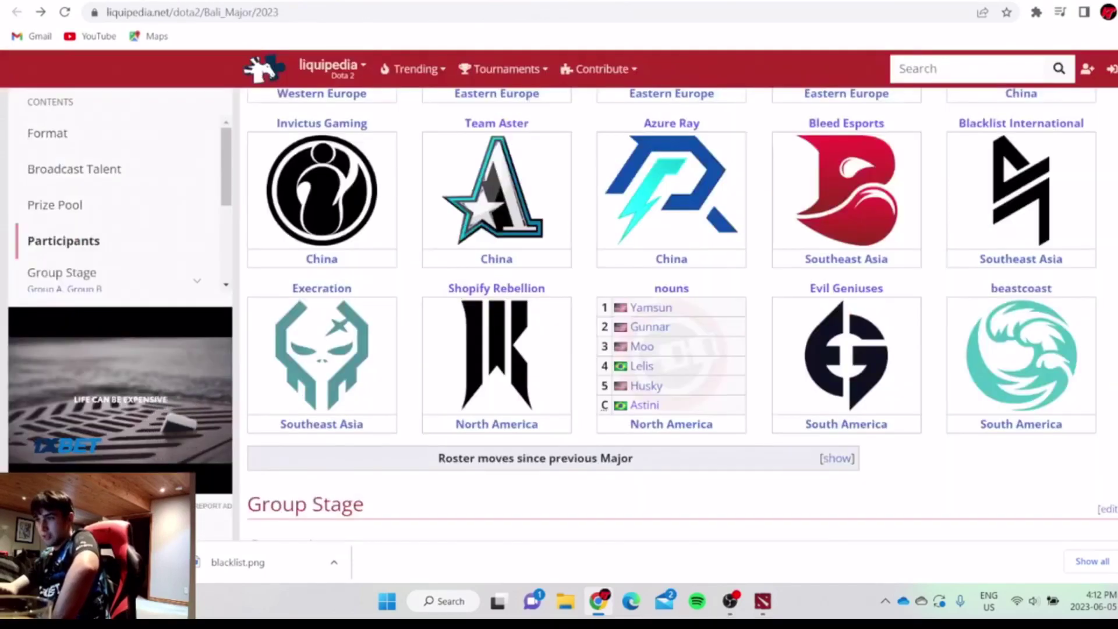
{"action": "key", "text": "ctrl+shift+Tab"}
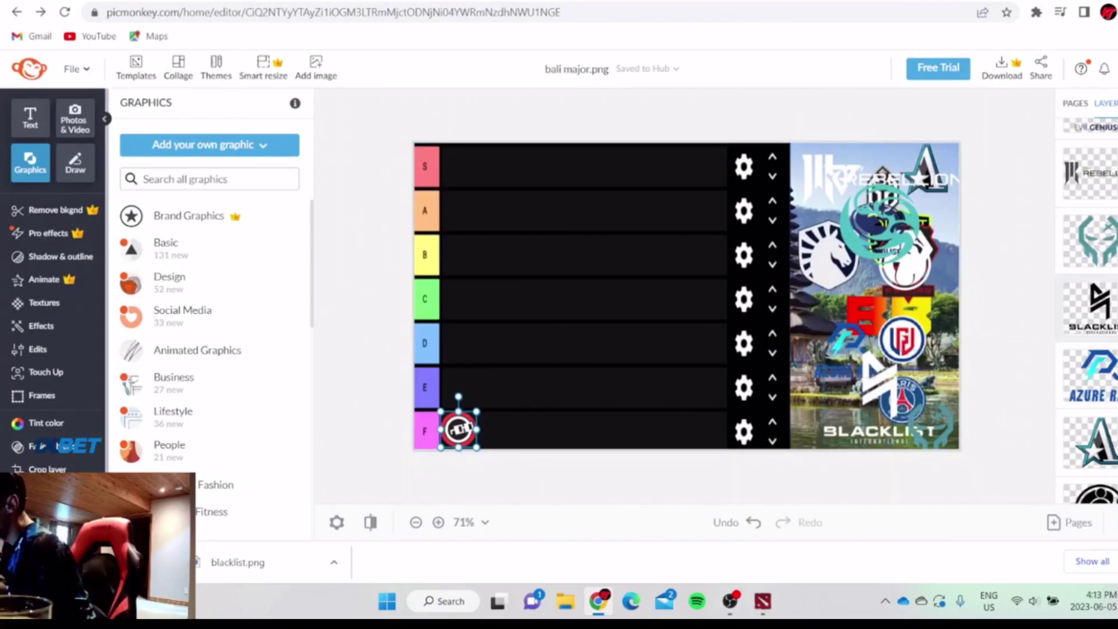
- Shift the Blacklist logo slightly aside, then shrink the beastcoast logo and move it out of the pile onto the tier board
{"action": "left_click_drag", "start_coordinate": [881, 382], "coordinate": [855, 374]}
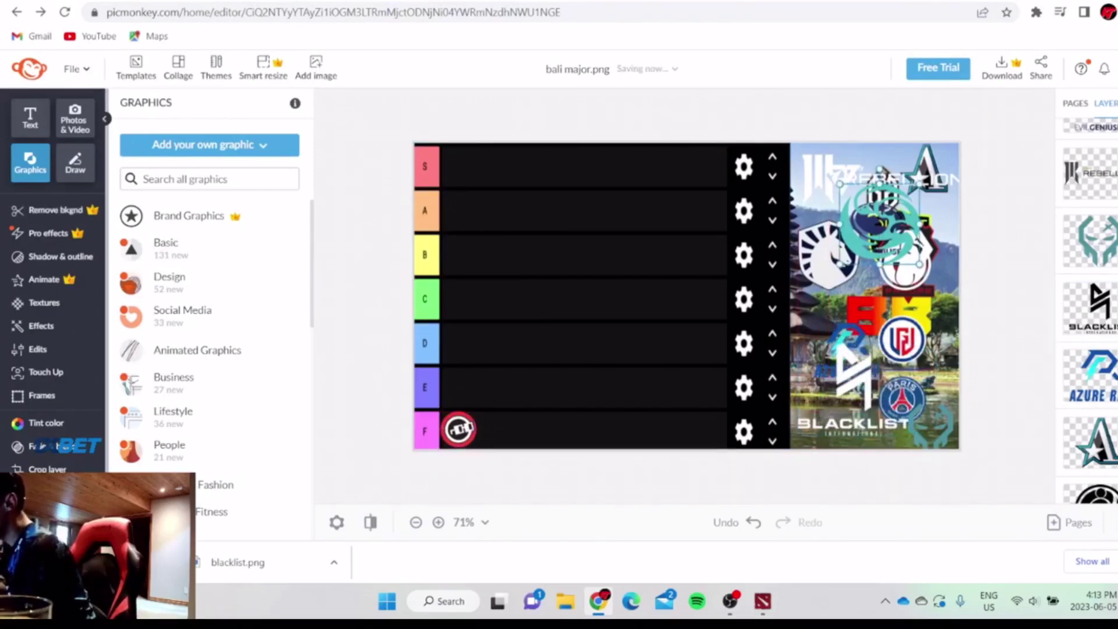
{"action": "left_click_drag", "start_coordinate": [880, 225], "coordinate": [859, 284]}
{"action": "key", "text": "ctrl+Tab"}
{"action": "mouse_move", "coordinate": [1009, 329]}
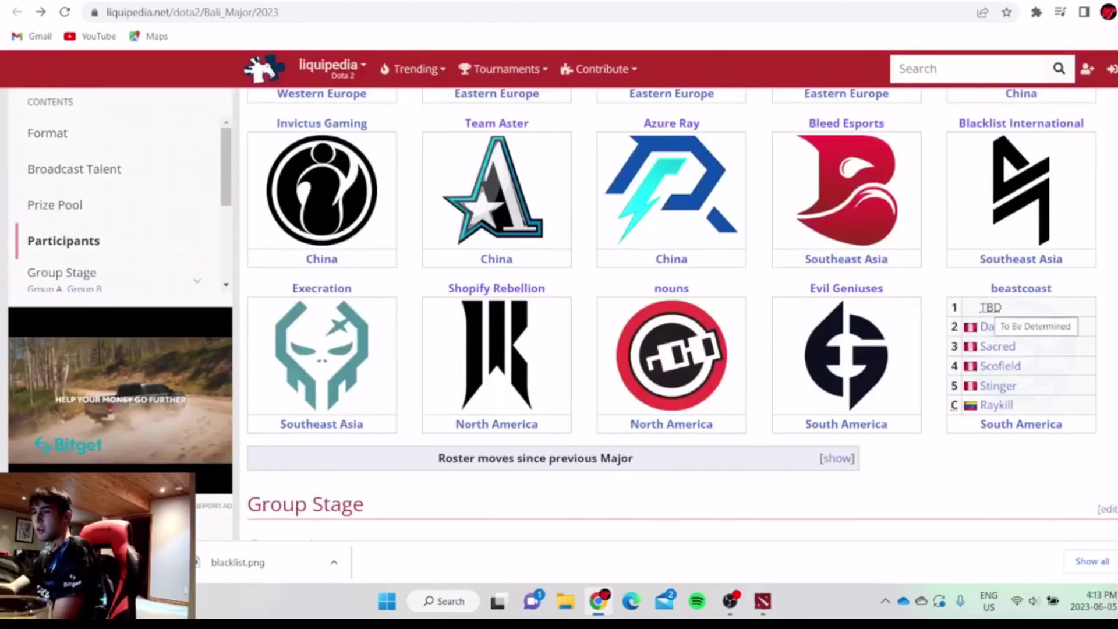
{"action": "key", "text": "ctrl+shift+Tab"}
{"action": "left_click_drag", "start_coordinate": [862, 280], "coordinate": [534, 225]}
- Open beastcoast's team page on Liquipedia and examine its 2023 timeline, active squad and temporary stand-ins
{"action": "key", "text": "ctrl+Tab"}
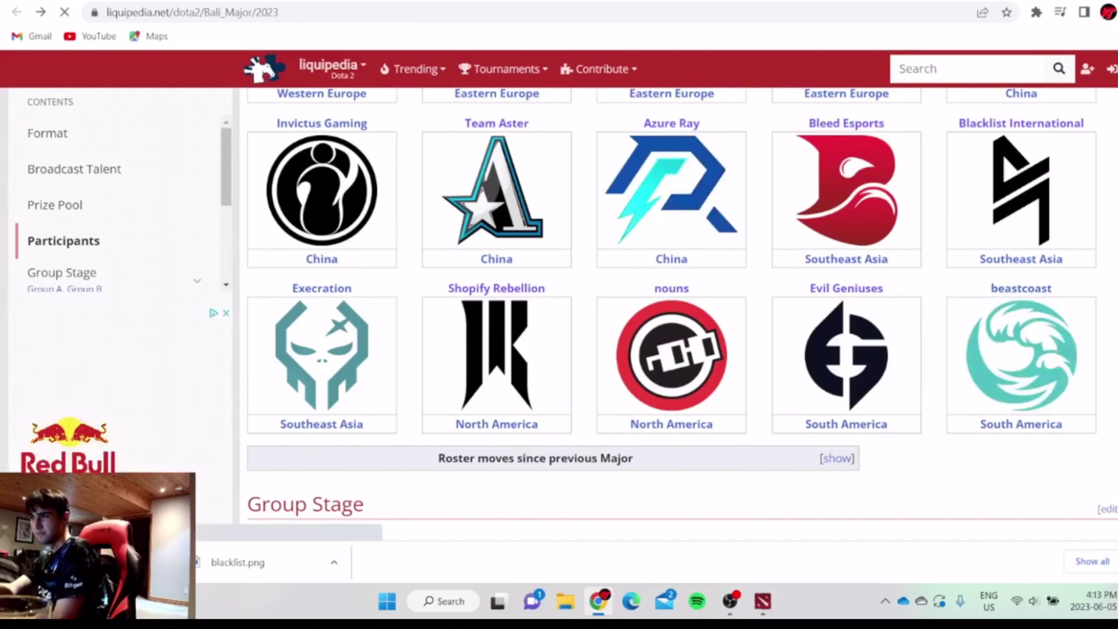
{"action": "scroll", "coordinate": [556, 314], "scroll_direction": "down", "scroll_amount": 11}
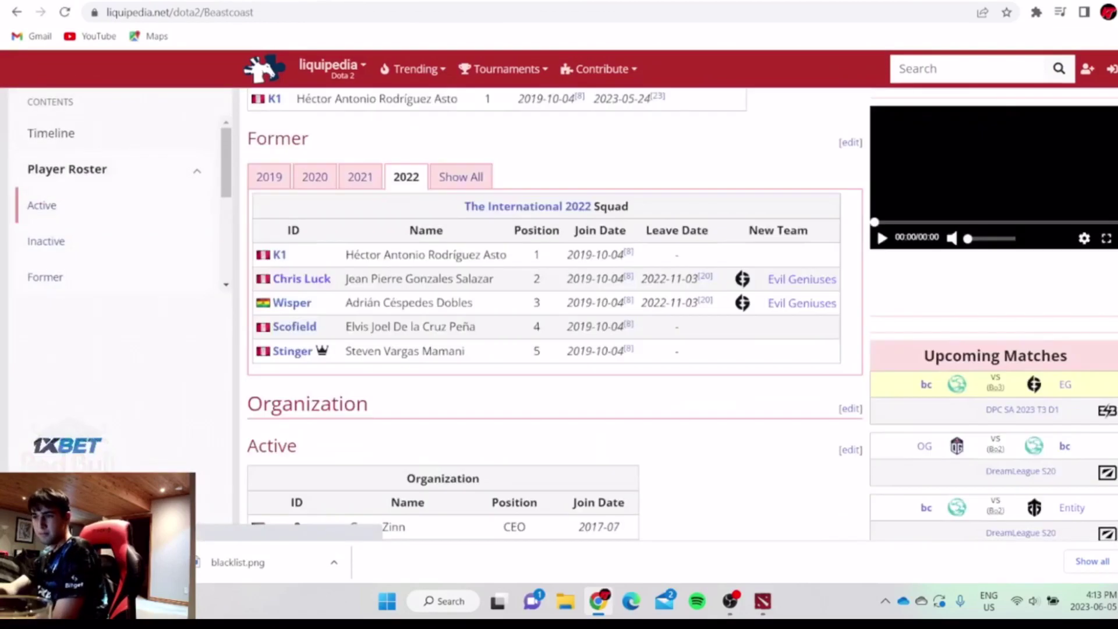
{"action": "scroll", "coordinate": [555, 315], "scroll_direction": "up", "scroll_amount": 3}
{"action": "scroll", "coordinate": [553, 315], "scroll_direction": "up", "scroll_amount": 3}
{"action": "scroll", "coordinate": [560, 314], "scroll_direction": "up", "scroll_amount": 4}
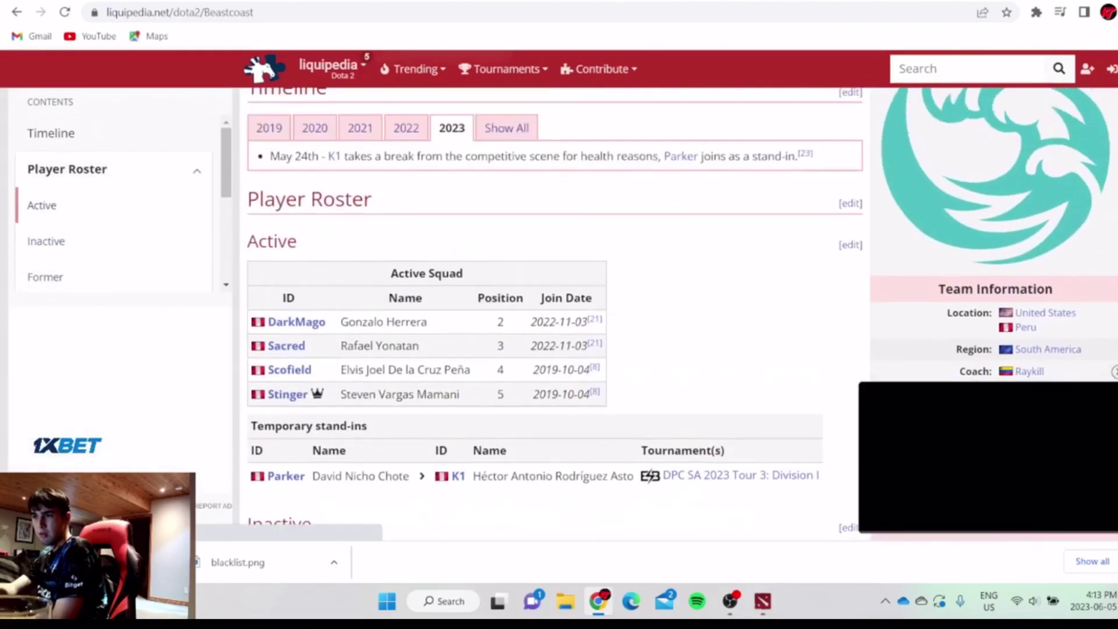
{"action": "scroll", "coordinate": [559, 314], "scroll_direction": "down", "scroll_amount": 1}
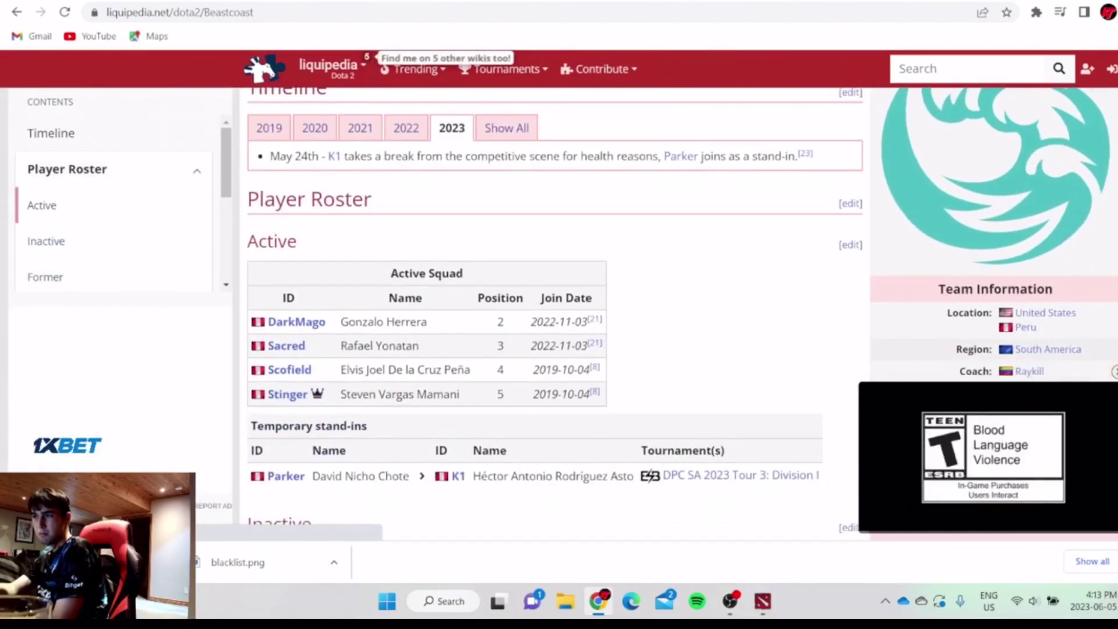
{"action": "scroll", "coordinate": [559, 314], "scroll_direction": "up", "scroll_amount": 4}
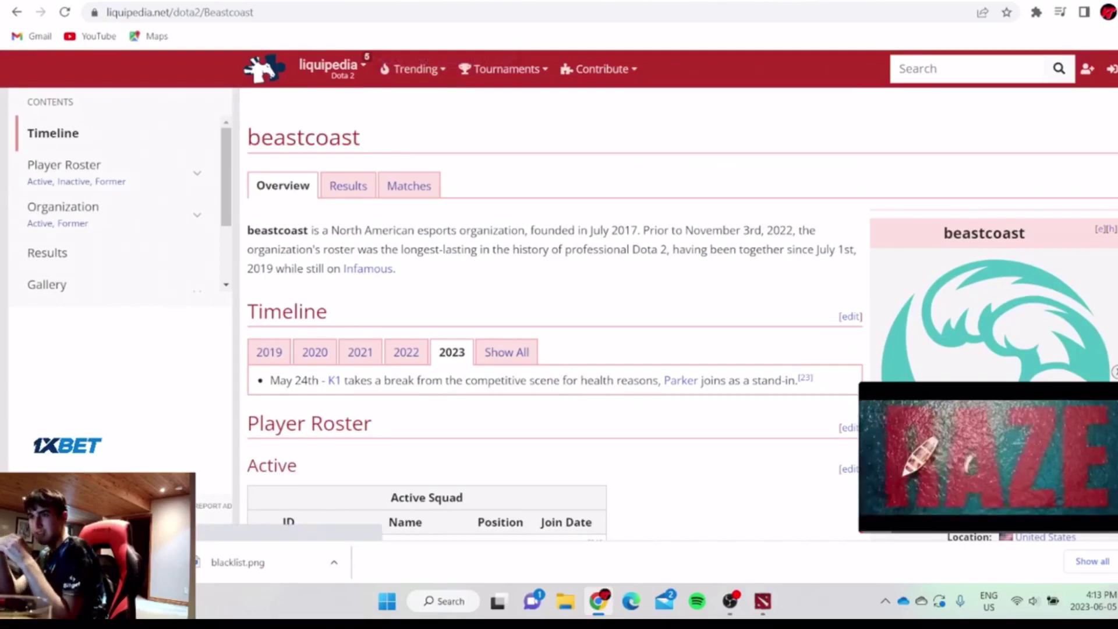
{"action": "key", "text": "alt+Left"}
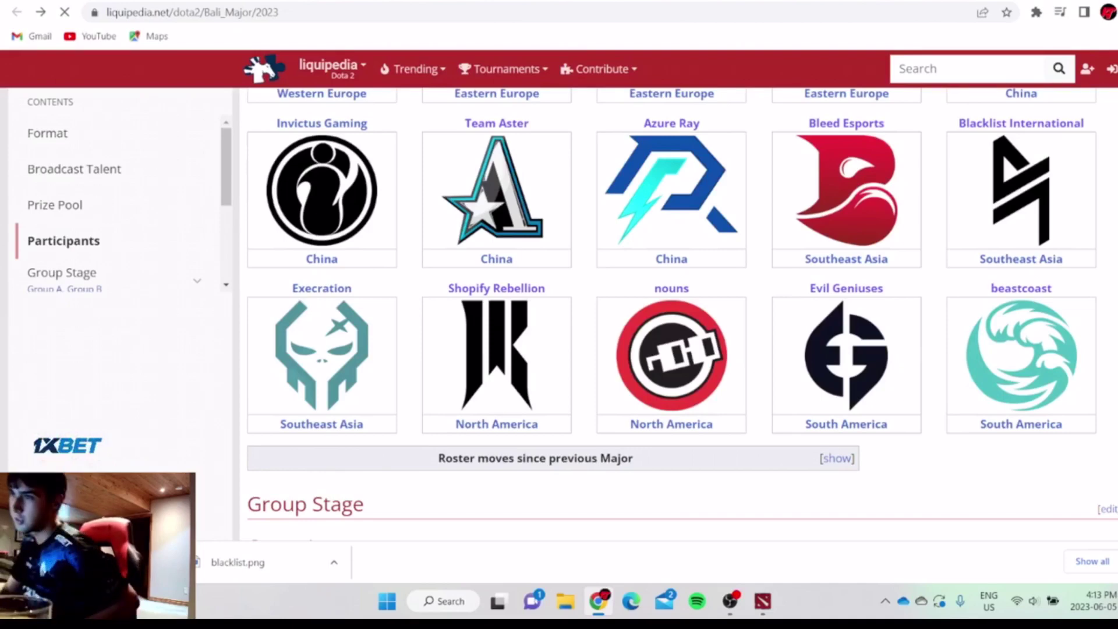
- Move the beastcoast logo down into the right part of the E tier in the PicMonkey tier list
{"action": "key", "text": "ctrl+Tab"}
{"action": "left_click_drag", "start_coordinate": [535, 226], "coordinate": [645, 389]}
{"action": "double_click", "coordinate": [646, 389]}
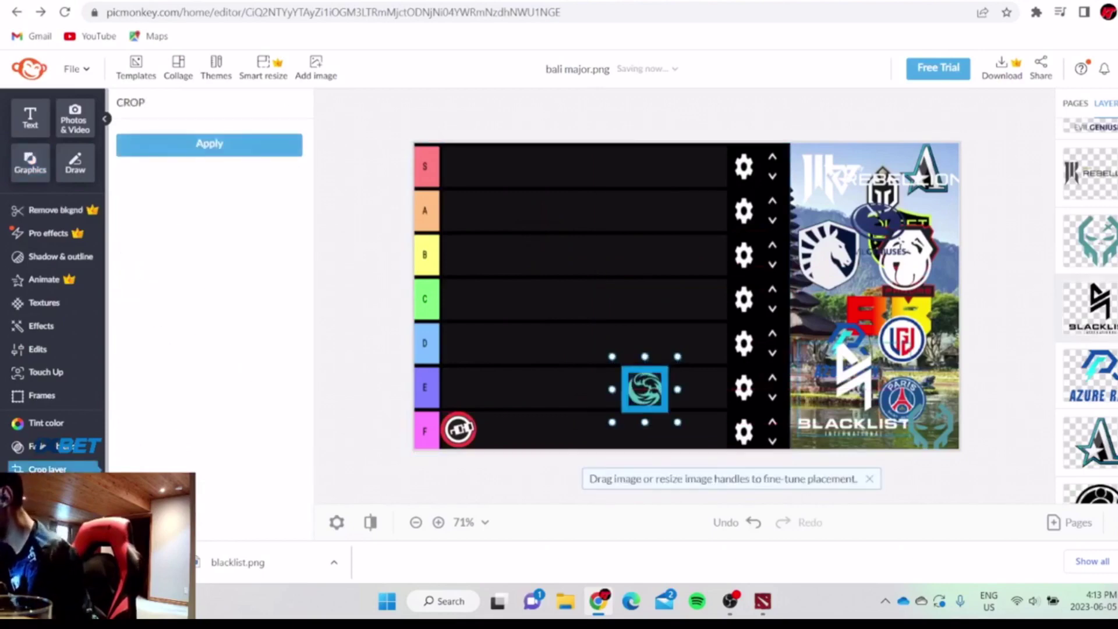
{"action": "left_click", "coordinate": [846, 340]}
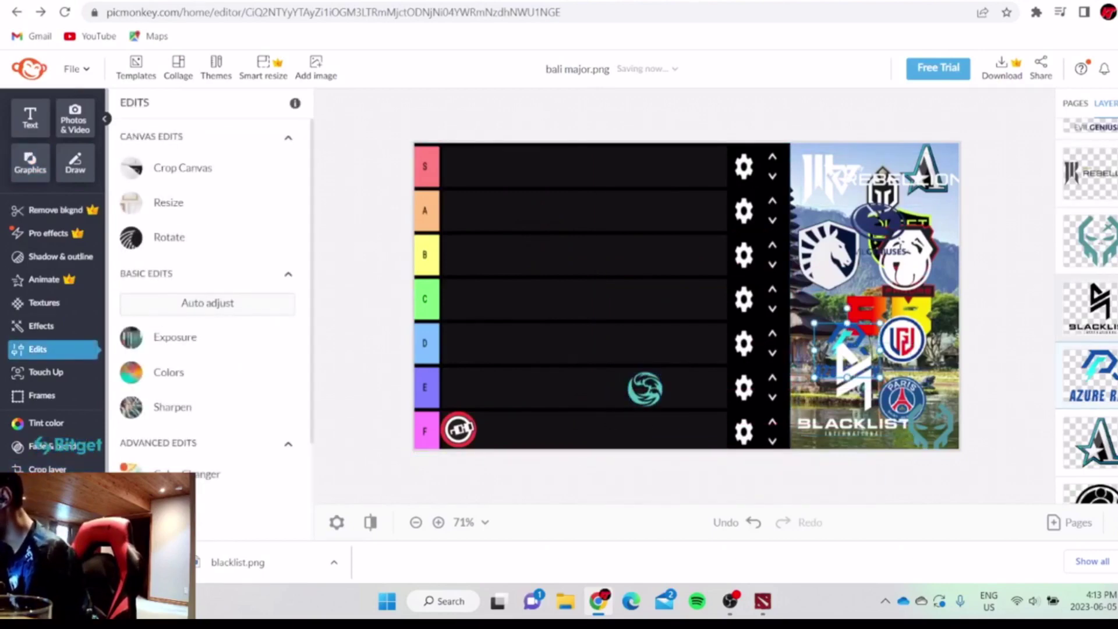
{"action": "left_click", "coordinate": [905, 264]}
{"action": "left_click", "coordinate": [735, 522]}
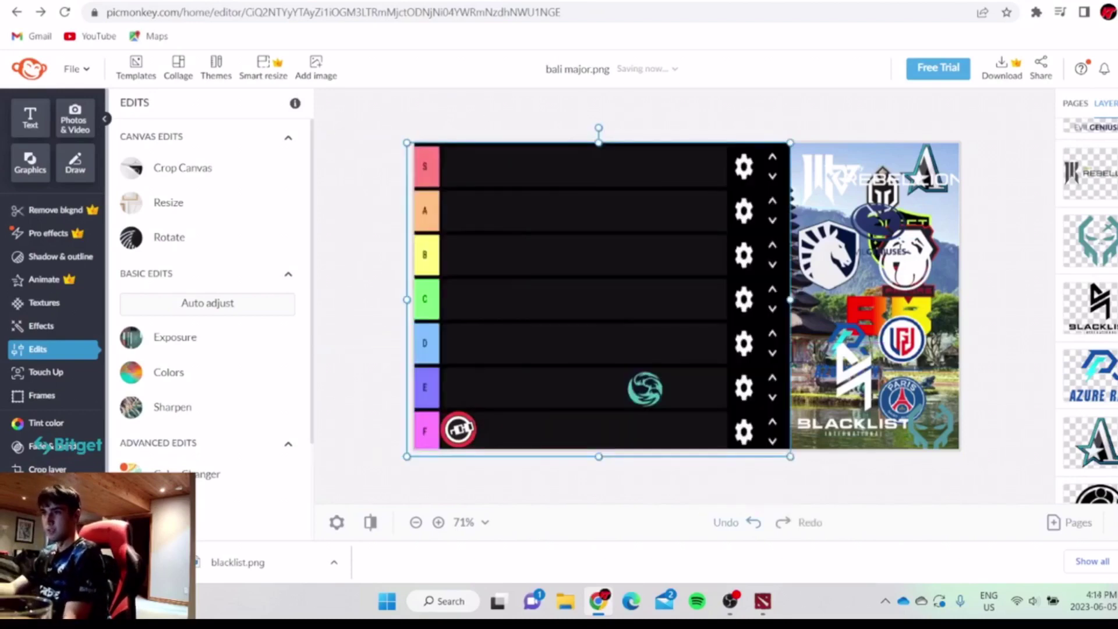
- Check Invictus Gaming's roster, then place shrunken Invictus Gaming and Execration logos in the E tier beside beastcoast
{"action": "key", "text": "ctrl+Tab"}
{"action": "scroll", "coordinate": [322, 265], "scroll_direction": "up", "scroll_amount": 1}
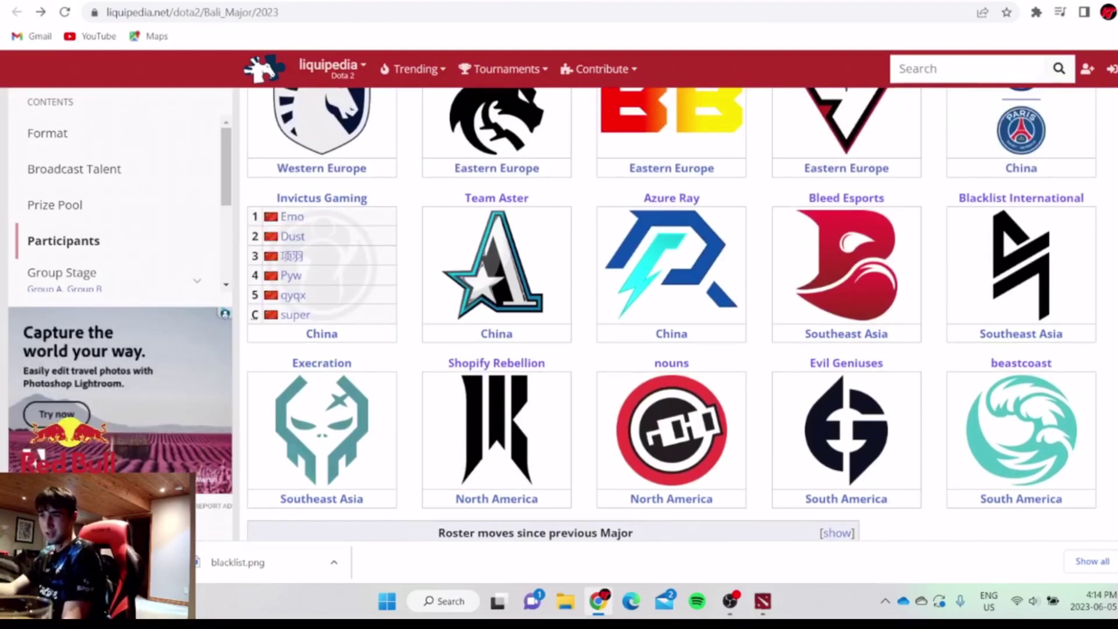
{"action": "key", "text": "ctrl+shift+Tab"}
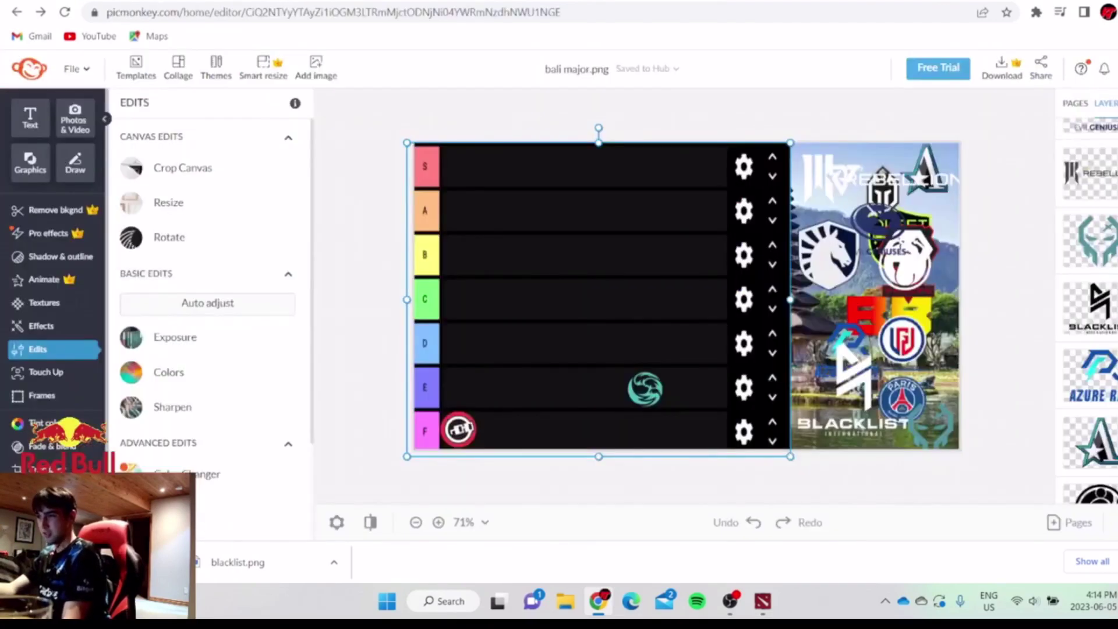
{"action": "left_click_drag", "start_coordinate": [906, 256], "coordinate": [600, 390]}
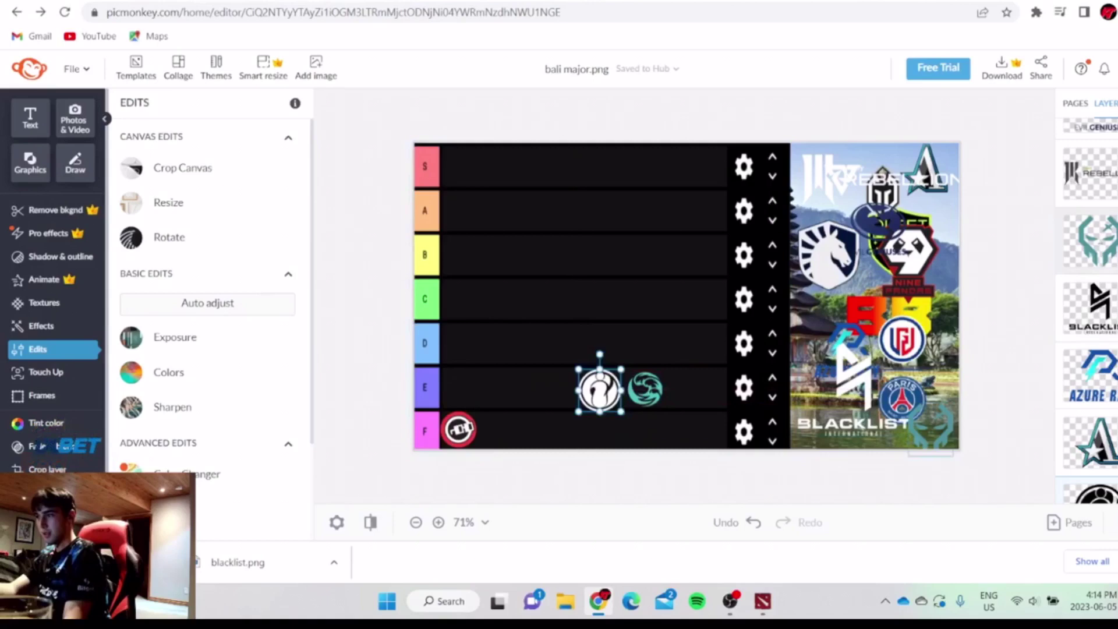
{"action": "left_click_drag", "start_coordinate": [934, 428], "coordinate": [552, 387]}
{"action": "left_click", "coordinate": [600, 388]}
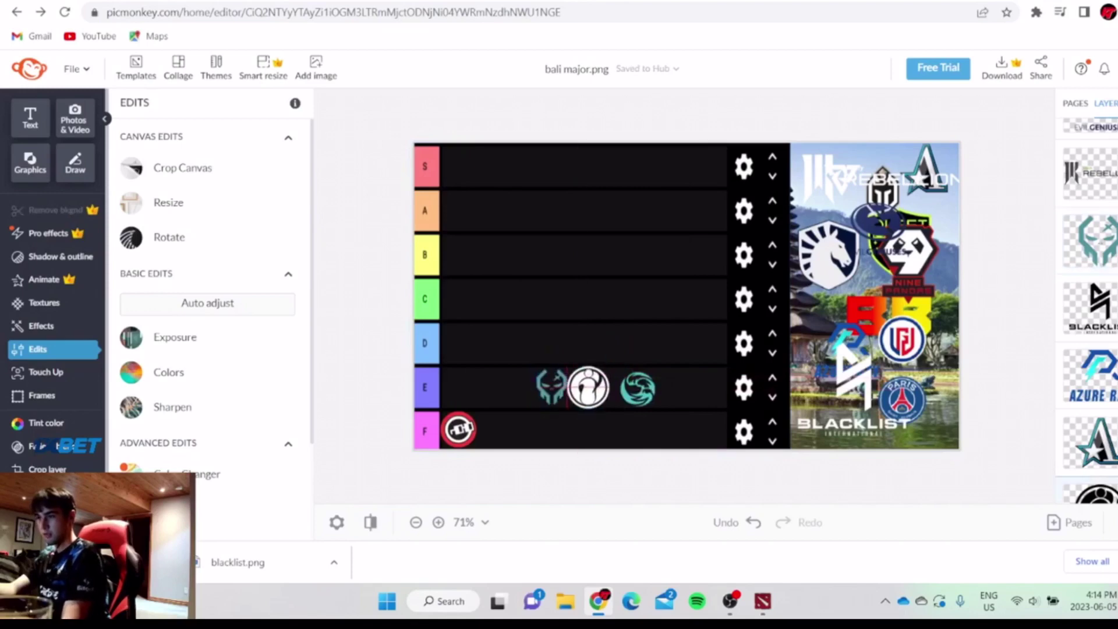
- Review the teams on Liquipedia's Bali Major participants list and Bleed's standing and lineup in the Dota 2 client
{"action": "key", "text": "ctrl+Tab"}
{"action": "mouse_move", "coordinate": [322, 266]}
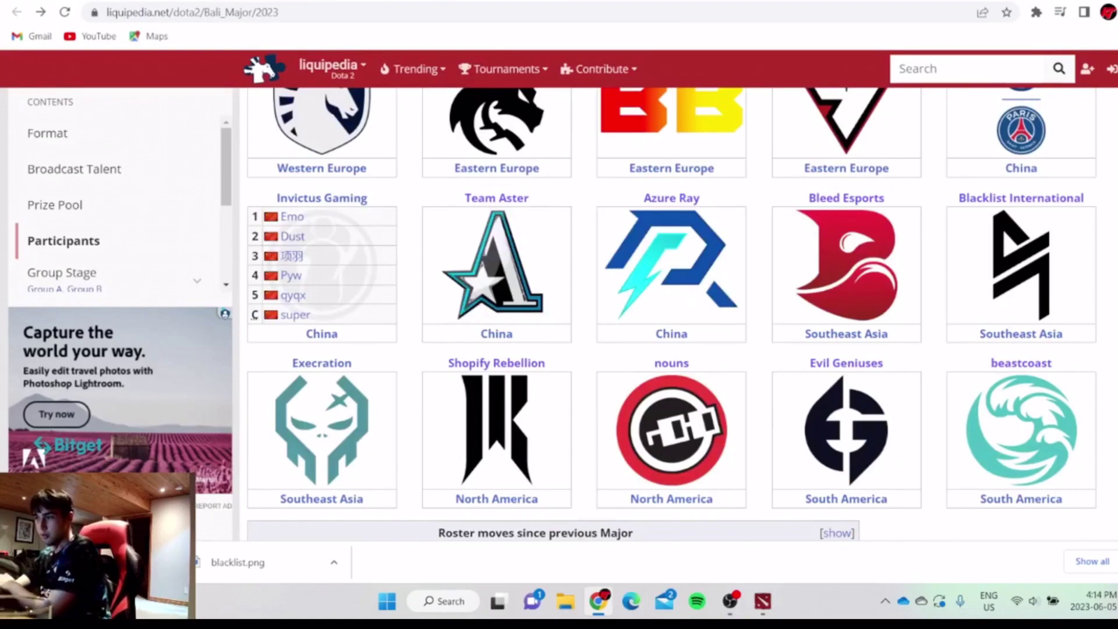
{"action": "scroll", "coordinate": [682, 314], "scroll_direction": "up", "scroll_amount": 4}
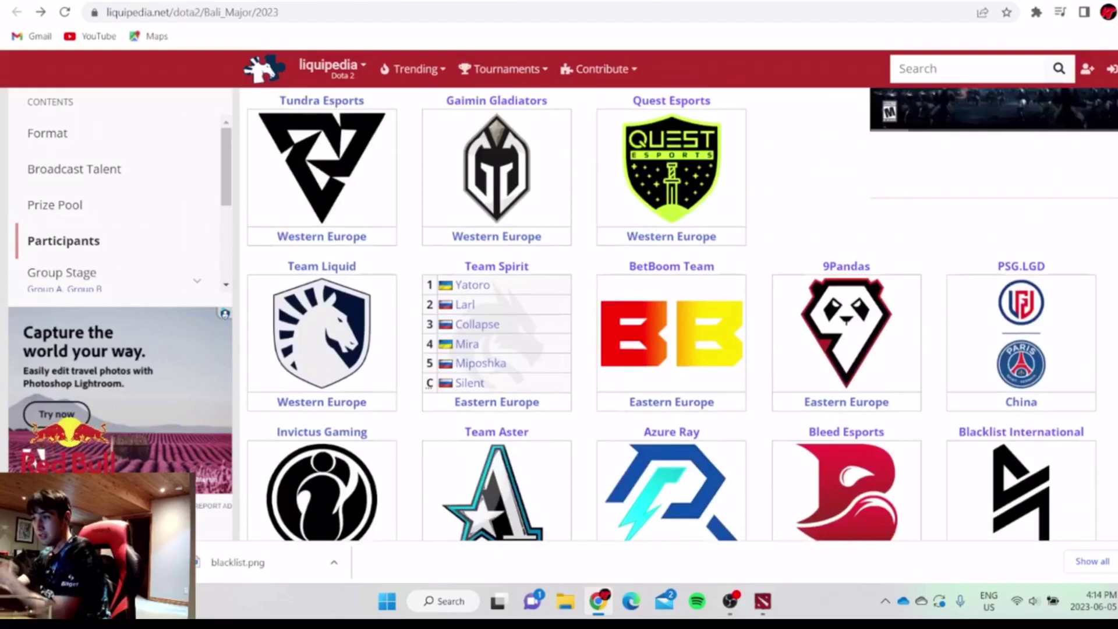
{"action": "scroll", "coordinate": [681, 314], "scroll_direction": "down", "scroll_amount": 4}
{"action": "scroll", "coordinate": [495, 233], "scroll_direction": "up", "scroll_amount": 1}
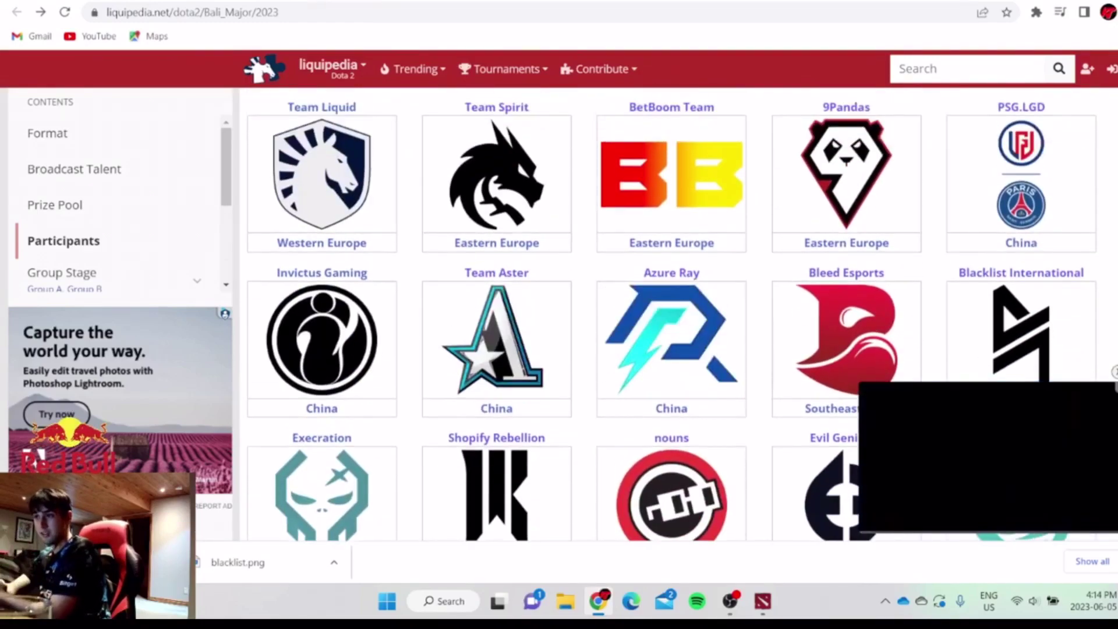
{"action": "key", "text": "ctrl+Tab"}
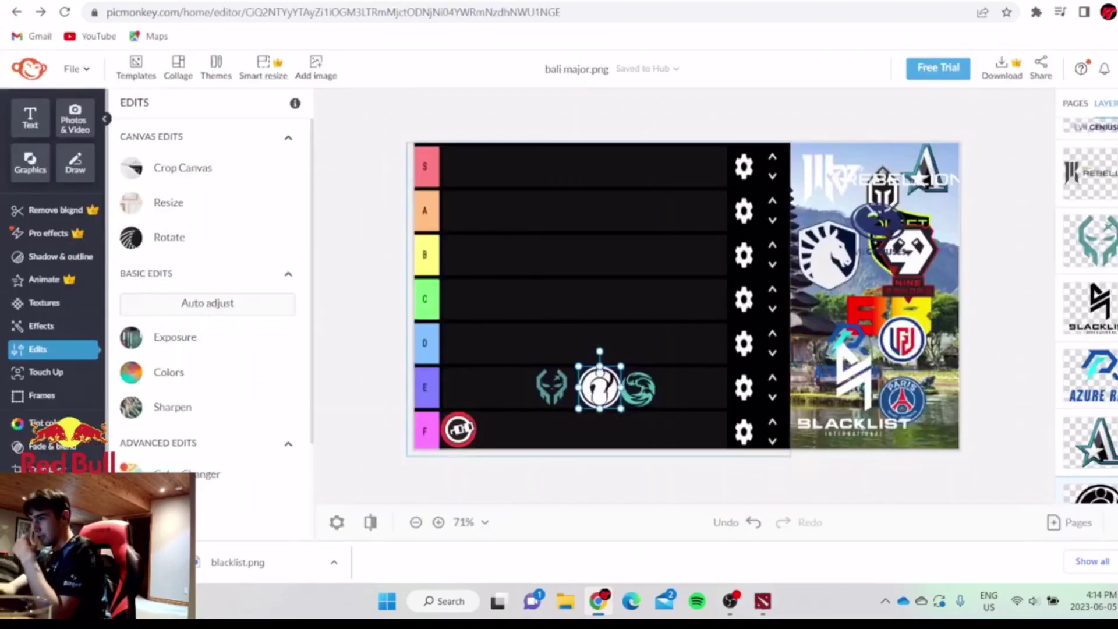
{"action": "key", "text": "ctrl+shift+Tab"}
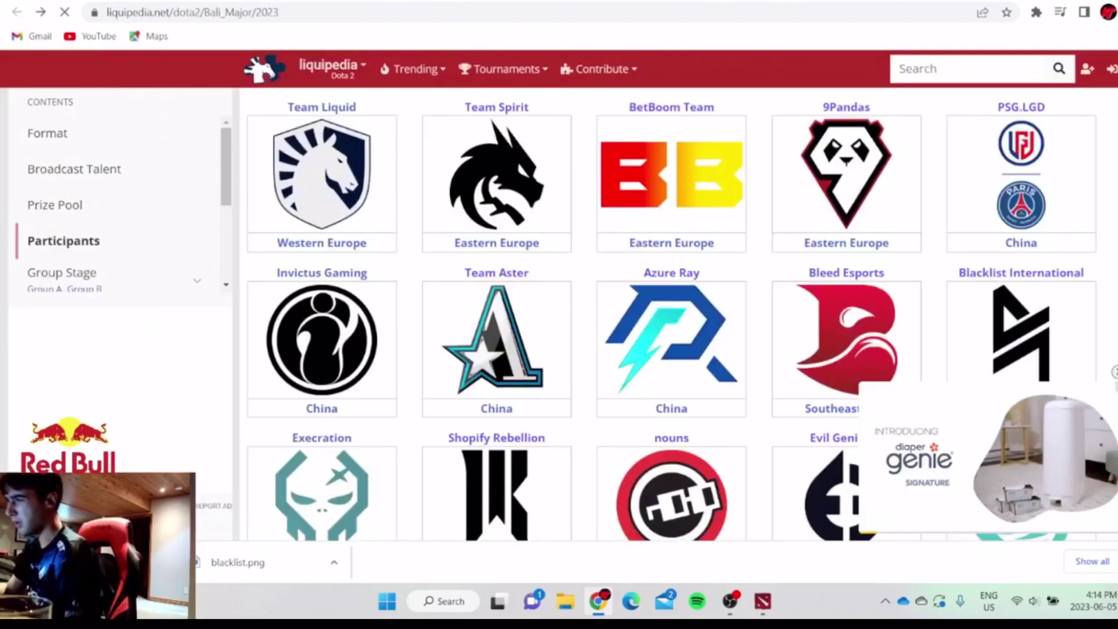
{"action": "left_click", "coordinate": [825, 312]}
{"action": "key", "text": "alt+Tab"}
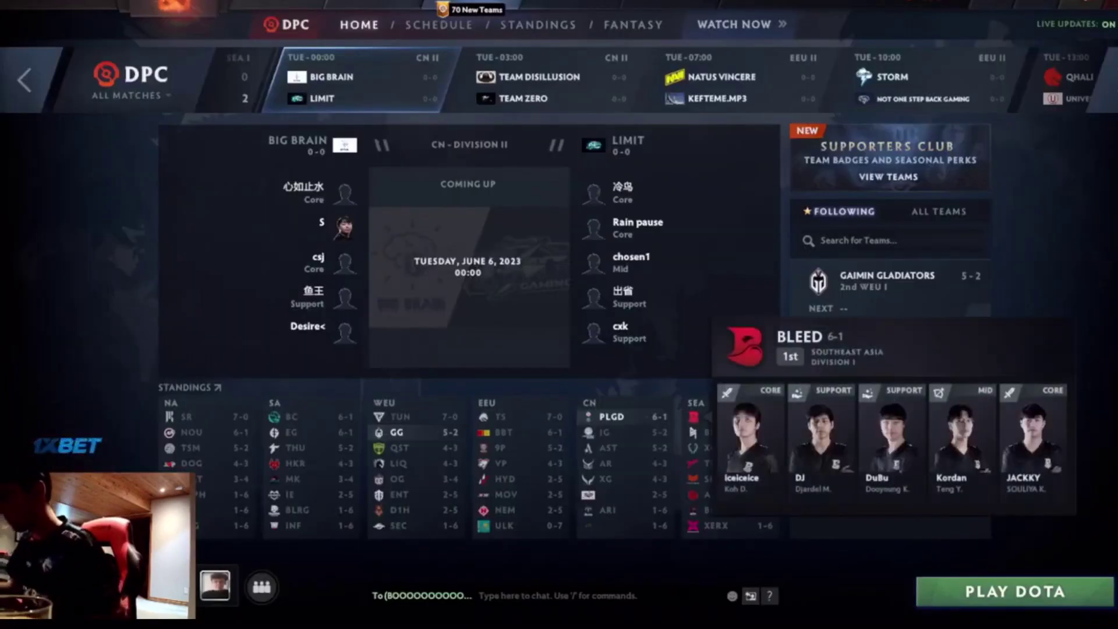
{"action": "key", "text": "alt+Tab"}
- Shrink the Bleed Esports logo and place it in the E tier just before Execration
{"action": "scroll", "coordinate": [553, 291], "scroll_direction": "down", "scroll_amount": 5}
{"action": "scroll", "coordinate": [553, 297], "scroll_direction": "down", "scroll_amount": 1}
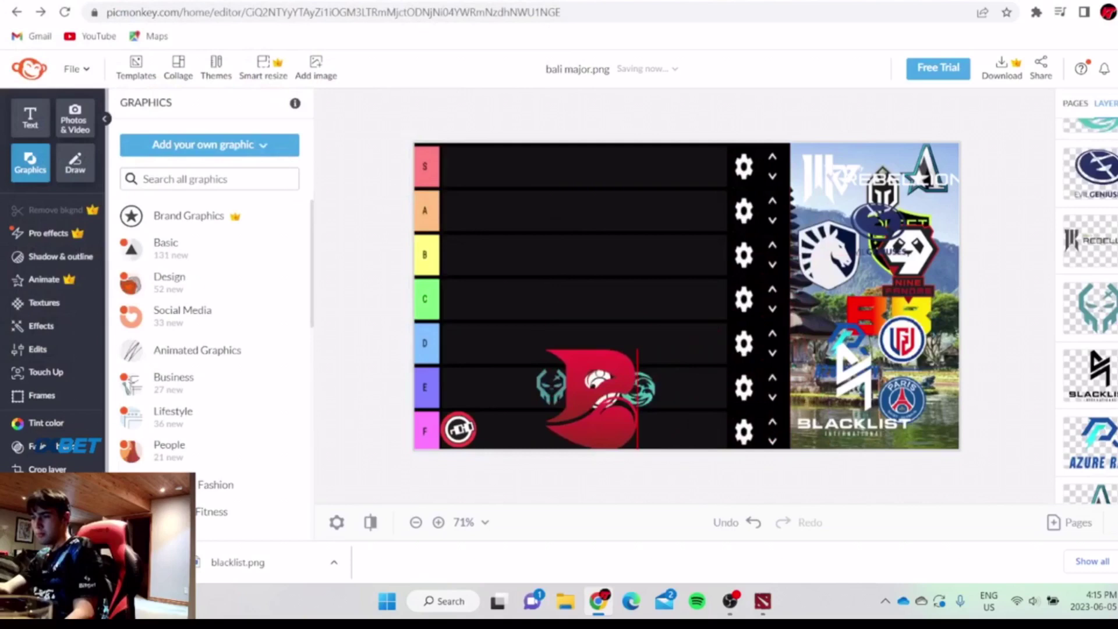
{"action": "left_click_drag", "start_coordinate": [562, 430], "coordinate": [513, 388]}
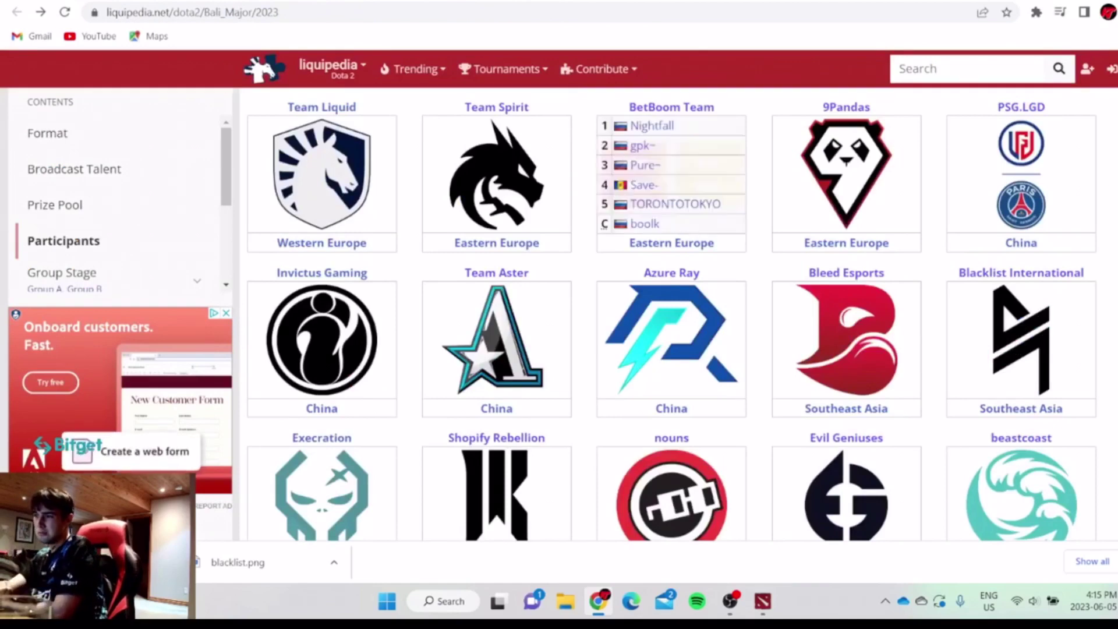
- Examine the remaining teams' rosters on Liquipedia's Bali Major participants list, including Execration, BetBoom Team, Team Spirit and 9Pandas
{"action": "scroll", "coordinate": [670, 314], "scroll_direction": "down", "scroll_amount": 2}
{"action": "mouse_move", "coordinate": [299, 441]}
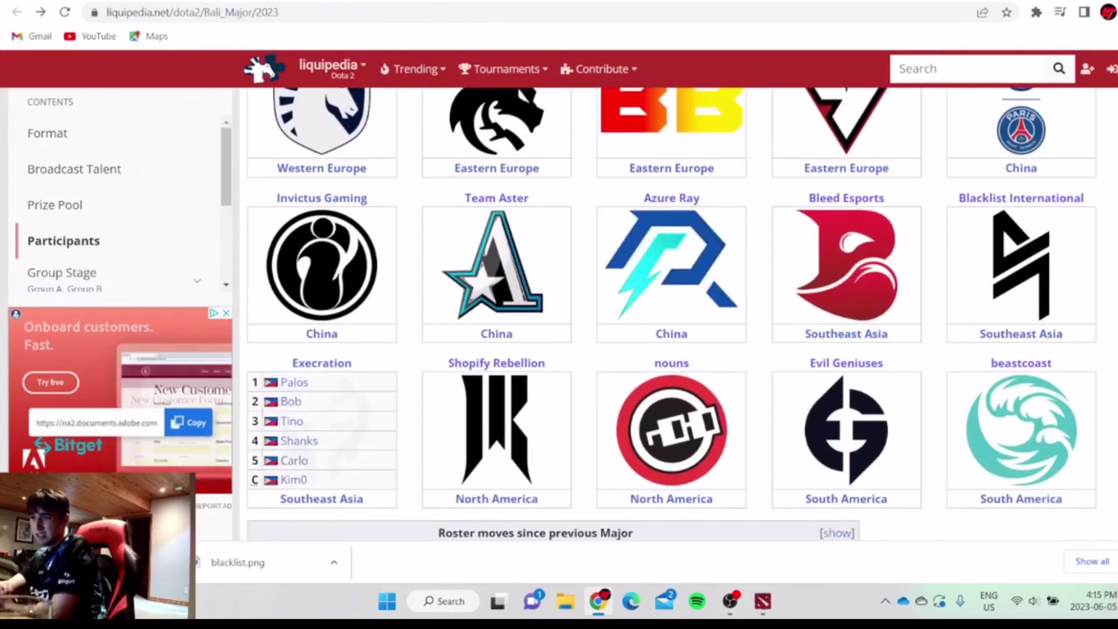
{"action": "mouse_move", "coordinate": [846, 265]}
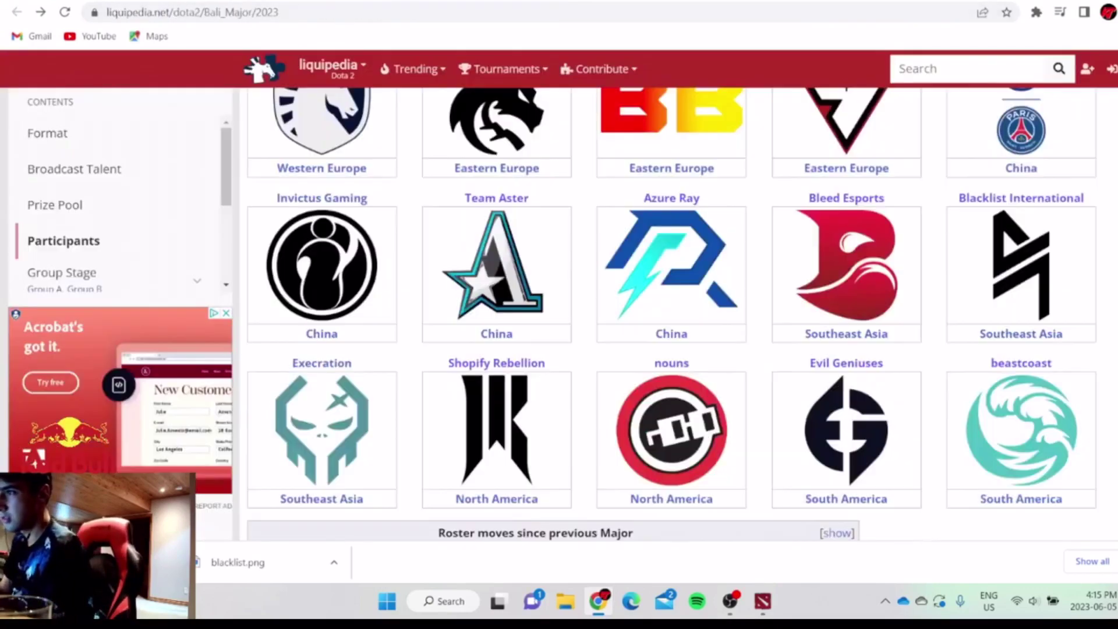
{"action": "scroll", "coordinate": [671, 291], "scroll_direction": "up", "scroll_amount": 3}
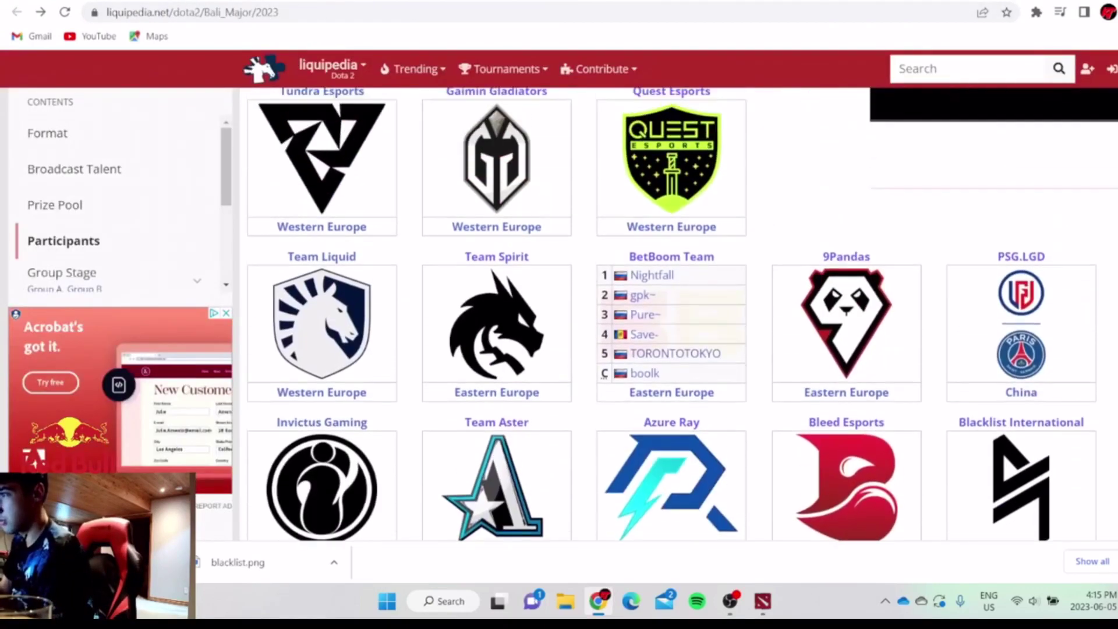
{"action": "scroll", "coordinate": [506, 285], "scroll_direction": "down", "scroll_amount": 3}
{"action": "mouse_move", "coordinate": [497, 274]}
{"action": "scroll", "coordinate": [671, 315], "scroll_direction": "down", "scroll_amount": 4}
{"action": "scroll", "coordinate": [671, 314], "scroll_direction": "up", "scroll_amount": 4}
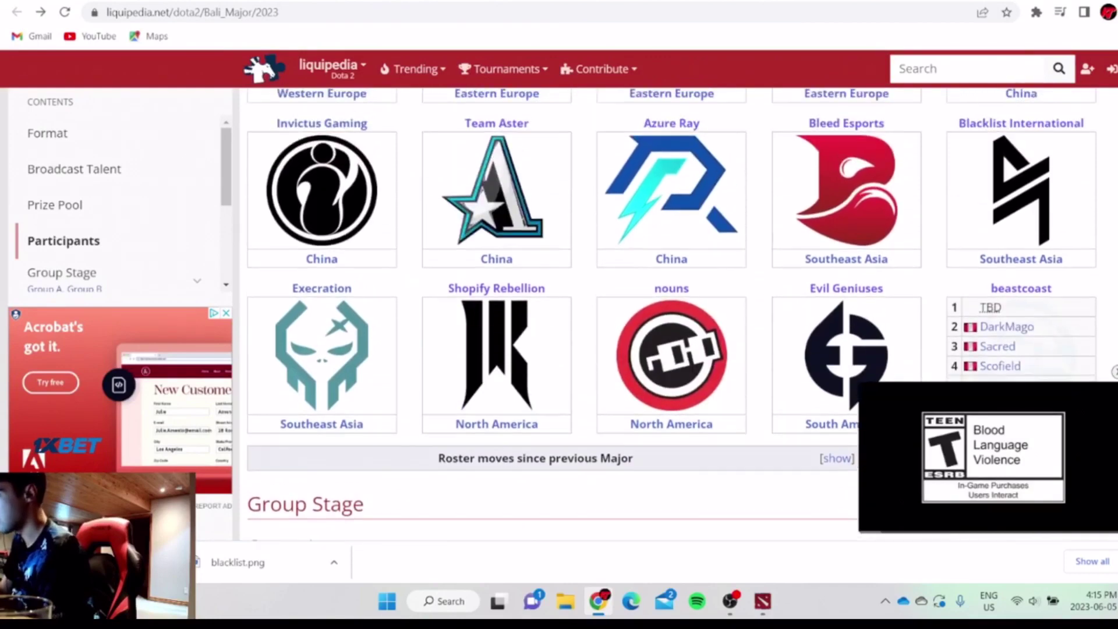
{"action": "mouse_move", "coordinate": [1021, 265]}
{"action": "mouse_move", "coordinate": [671, 265]}
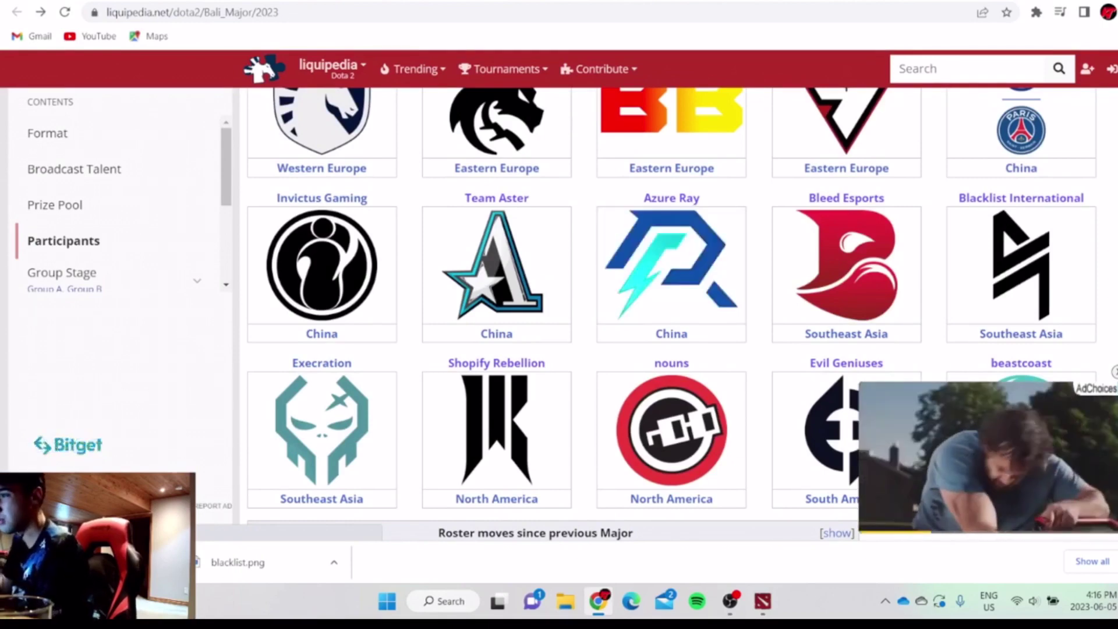
{"action": "scroll", "coordinate": [672, 265], "scroll_direction": "up", "scroll_amount": 2}
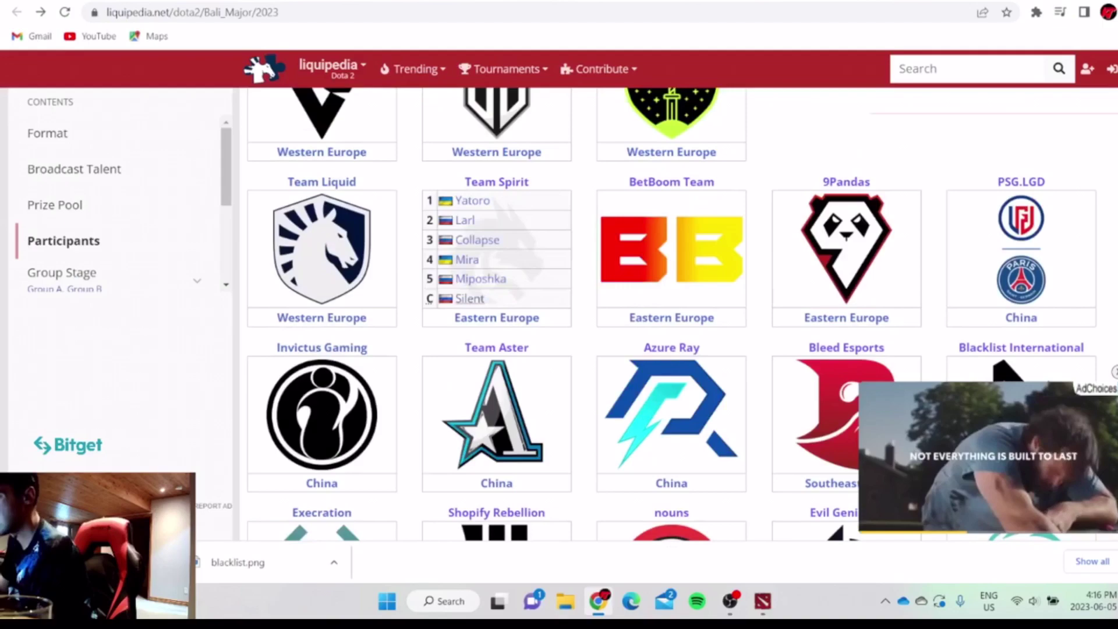
{"action": "scroll", "coordinate": [672, 315], "scroll_direction": "down", "scroll_amount": 1}
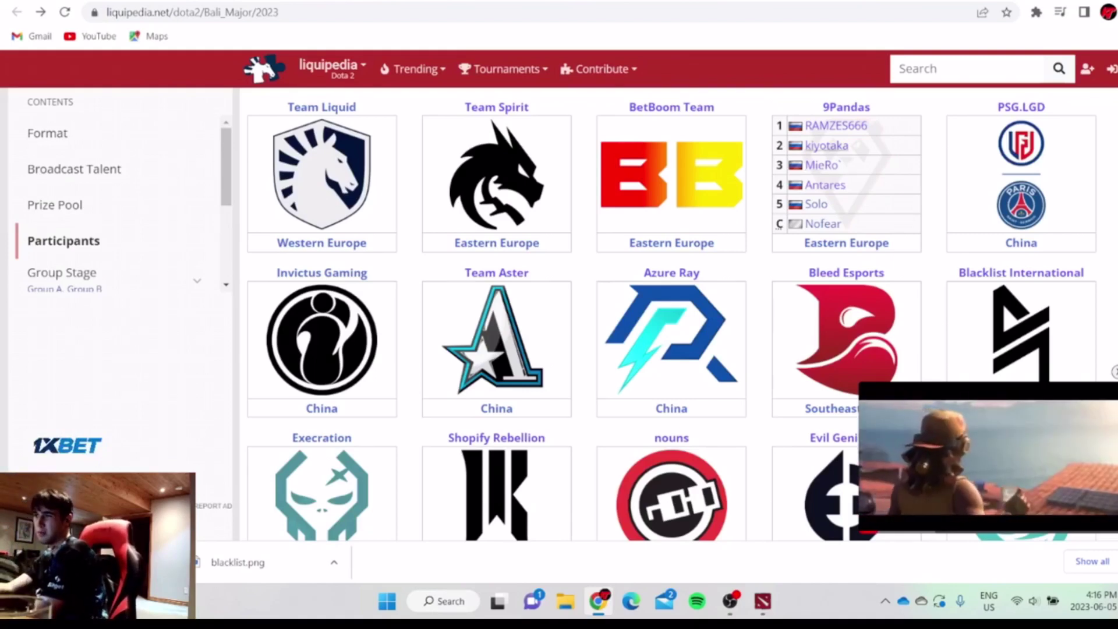
{"action": "key", "text": "ctrl+Tab"}
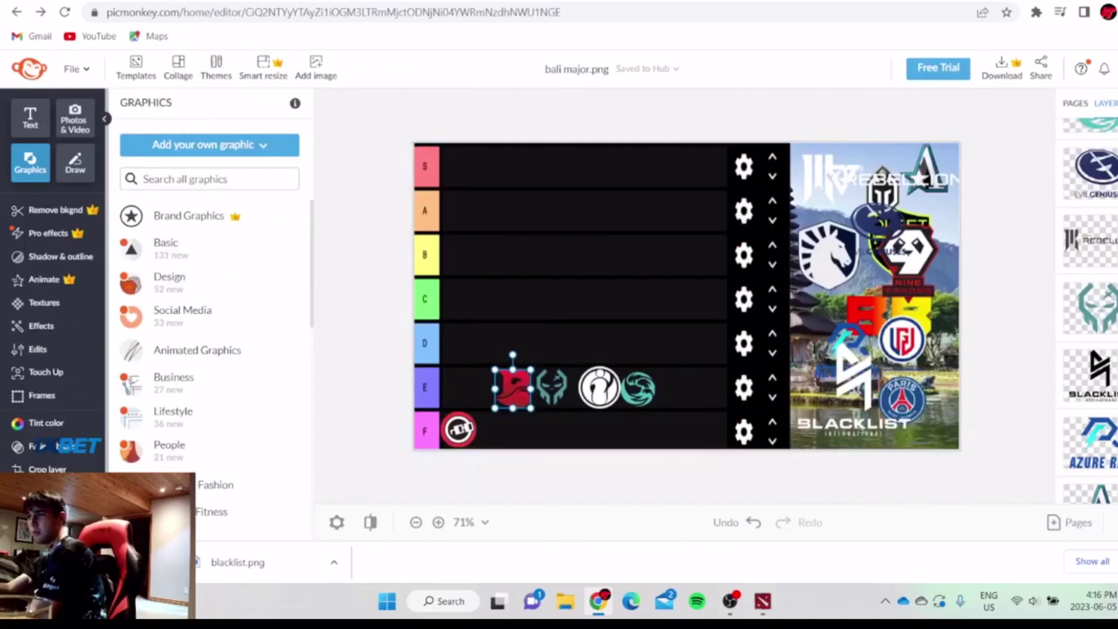
- Shrink the 9Pandas logo and place it at the start of the E tier, spacing out beastcoast, Invictus Gaming, Execration and Bleed Esports
{"action": "left_click_drag", "start_coordinate": [906, 250], "coordinate": [637, 288]}
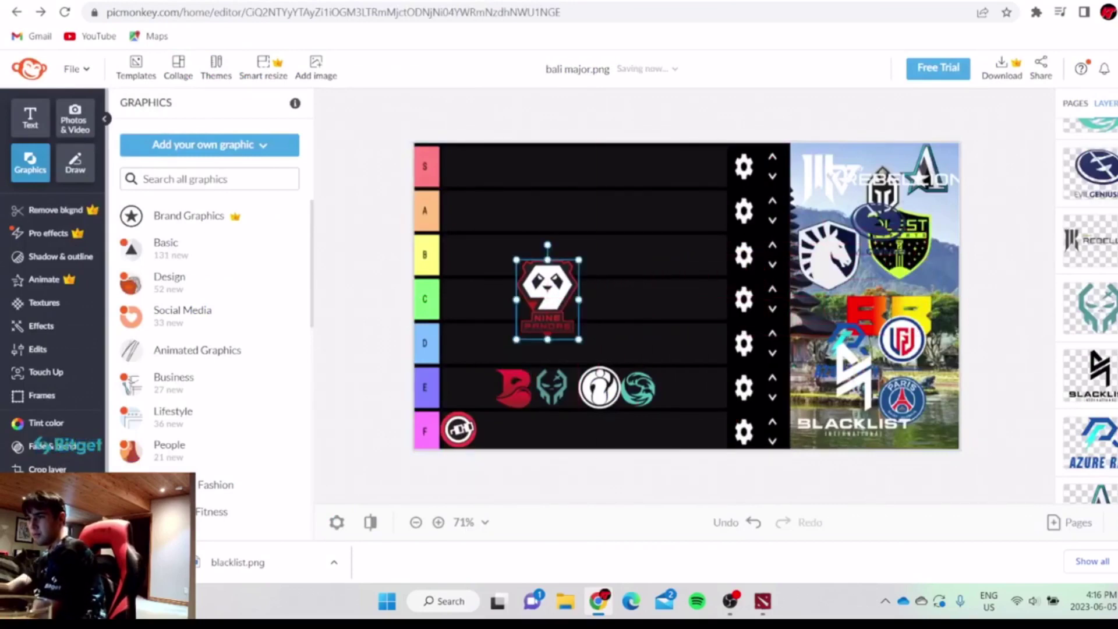
{"action": "left_click_drag", "start_coordinate": [547, 300], "coordinate": [455, 370]}
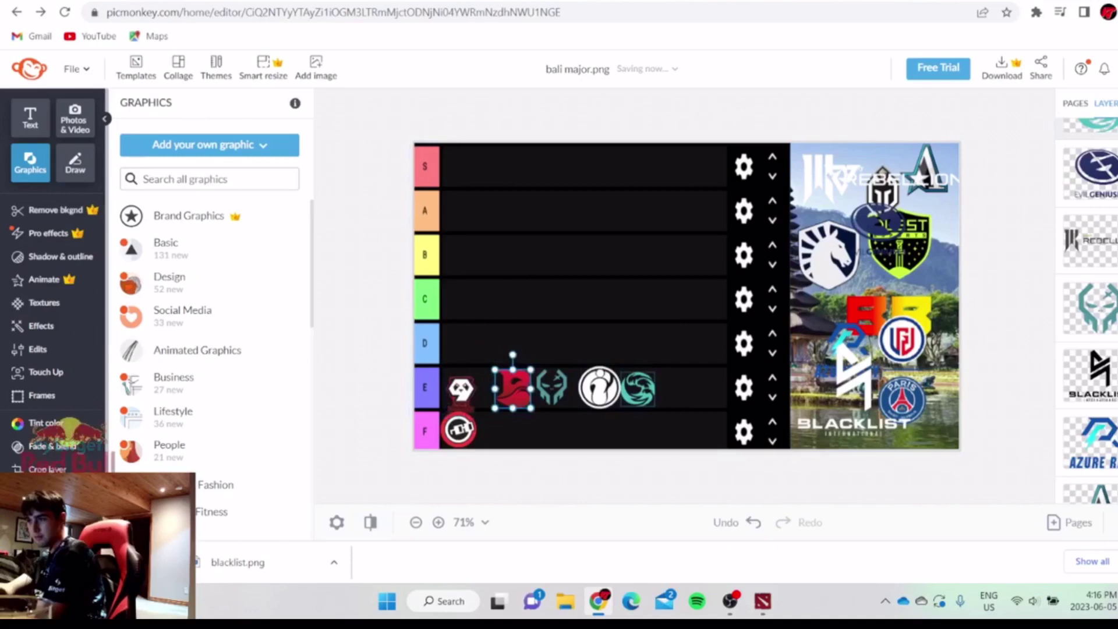
{"action": "left_click_drag", "start_coordinate": [638, 389], "coordinate": [670, 386]}
{"action": "left_click_drag", "start_coordinate": [600, 388], "coordinate": [620, 387]}
{"action": "left_click", "coordinate": [552, 387]}
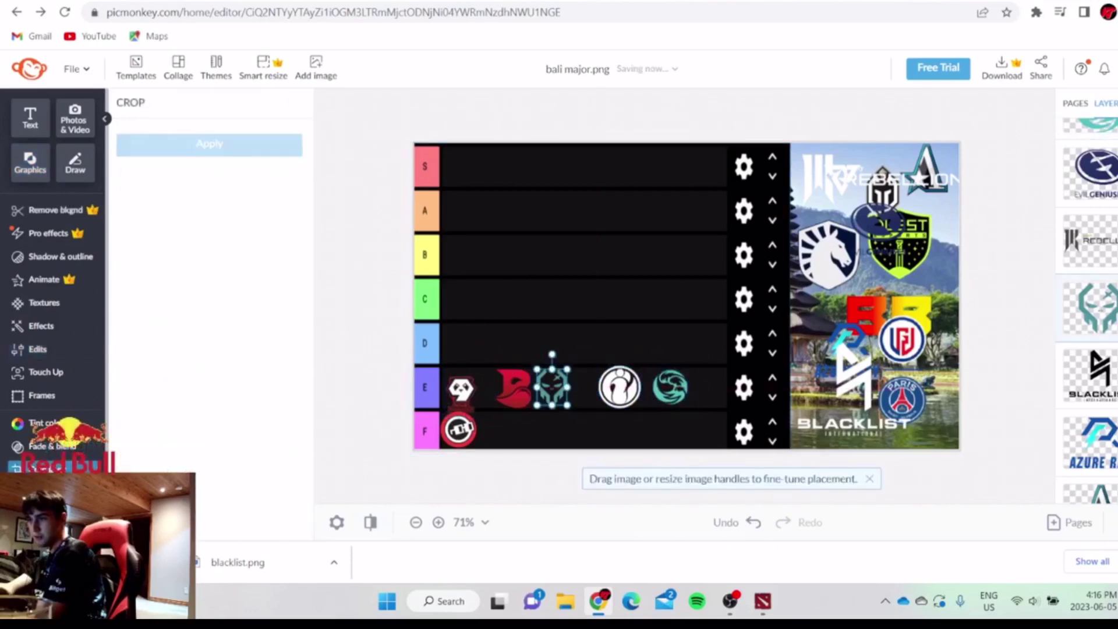
{"action": "left_click_drag", "start_coordinate": [553, 388], "coordinate": [525, 389]}
{"action": "left_click", "coordinate": [461, 392]}
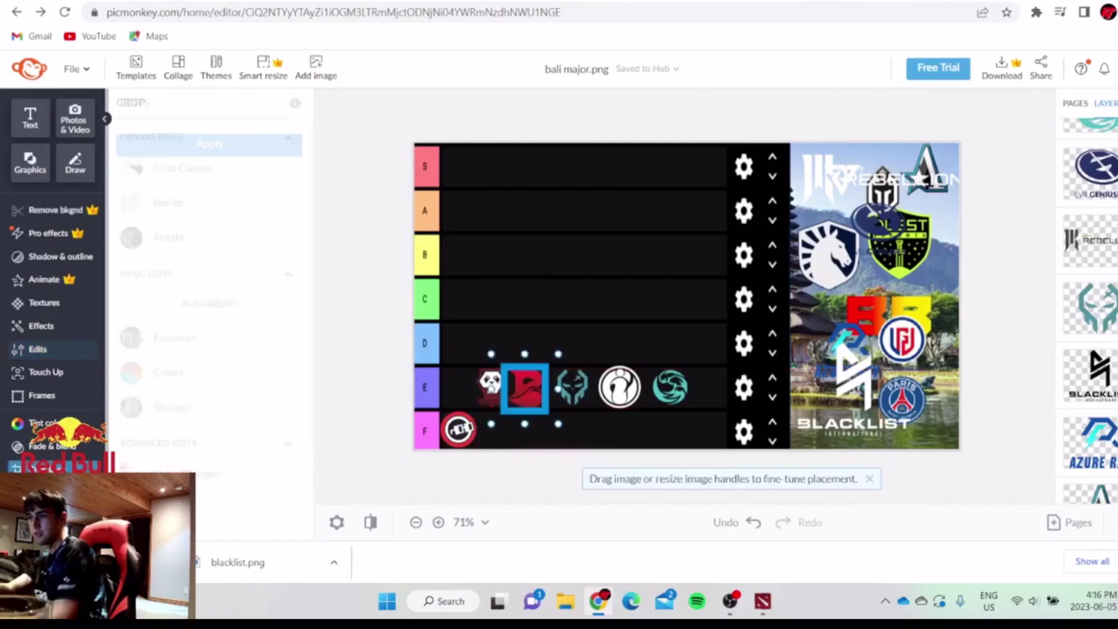
- Check Blacklist International's roster on Liquipedia, then move the 9Pandas logo directly beside Bleed Esports in the E tier
{"action": "key", "text": "ctrl+Tab"}
{"action": "scroll", "coordinate": [672, 265], "scroll_direction": "down", "scroll_amount": 1}
{"action": "mouse_move", "coordinate": [1021, 266]}
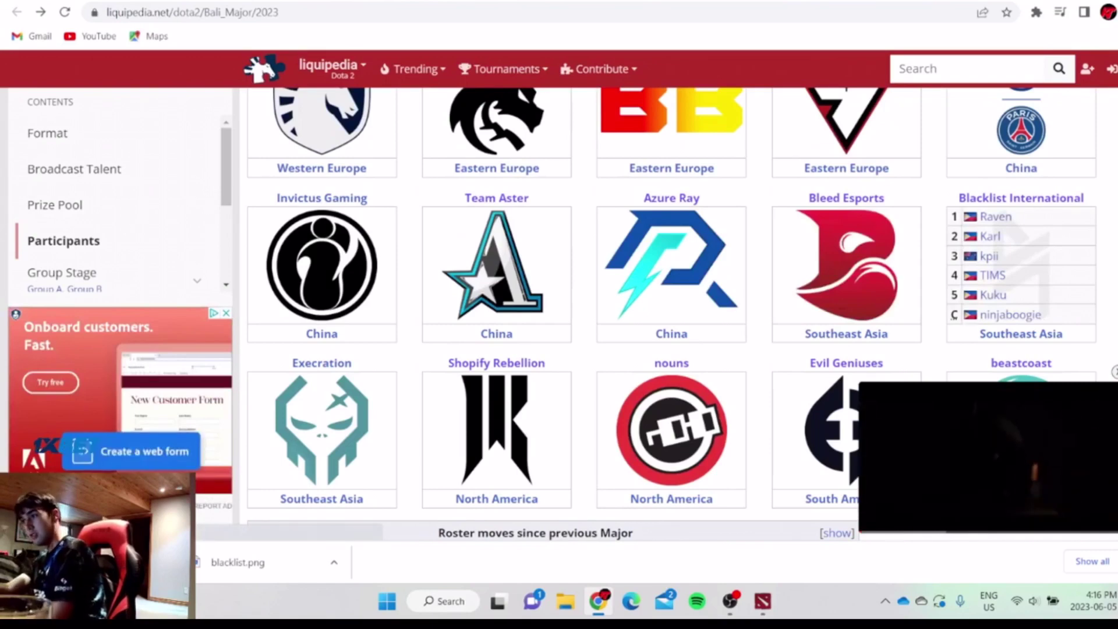
{"action": "key", "text": "ctrl+shift+Tab"}
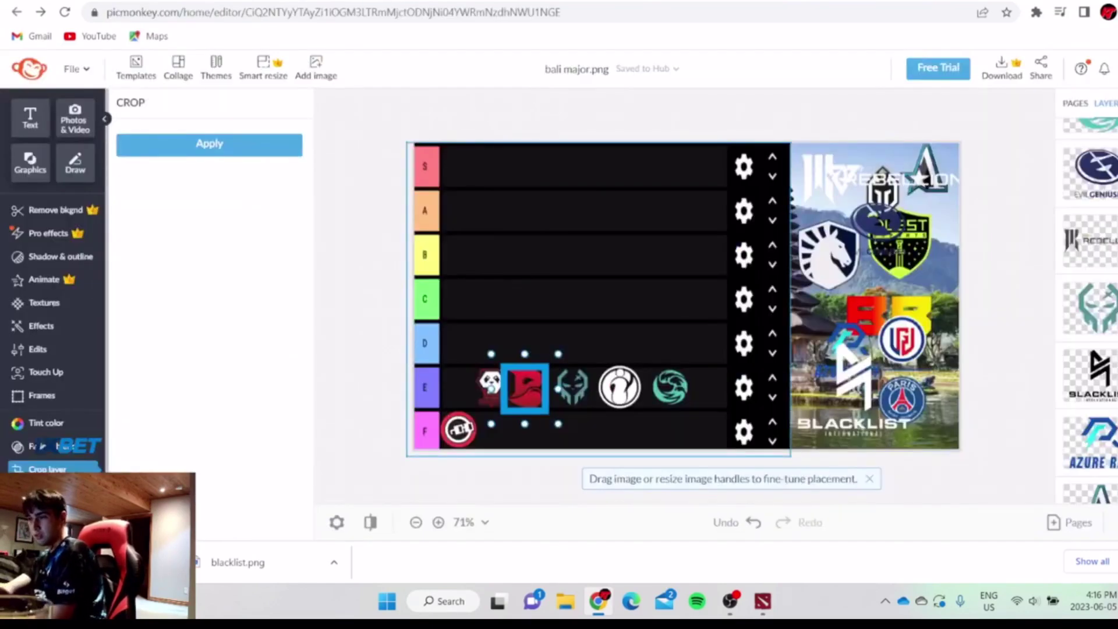
{"action": "left_click_drag", "start_coordinate": [492, 385], "coordinate": [477, 385]}
- Shrink the Azure Ray logo and move it to the E tier, shifting beastcoast and Invictus Gaming further along the row
{"action": "left_click", "coordinate": [852, 386]}
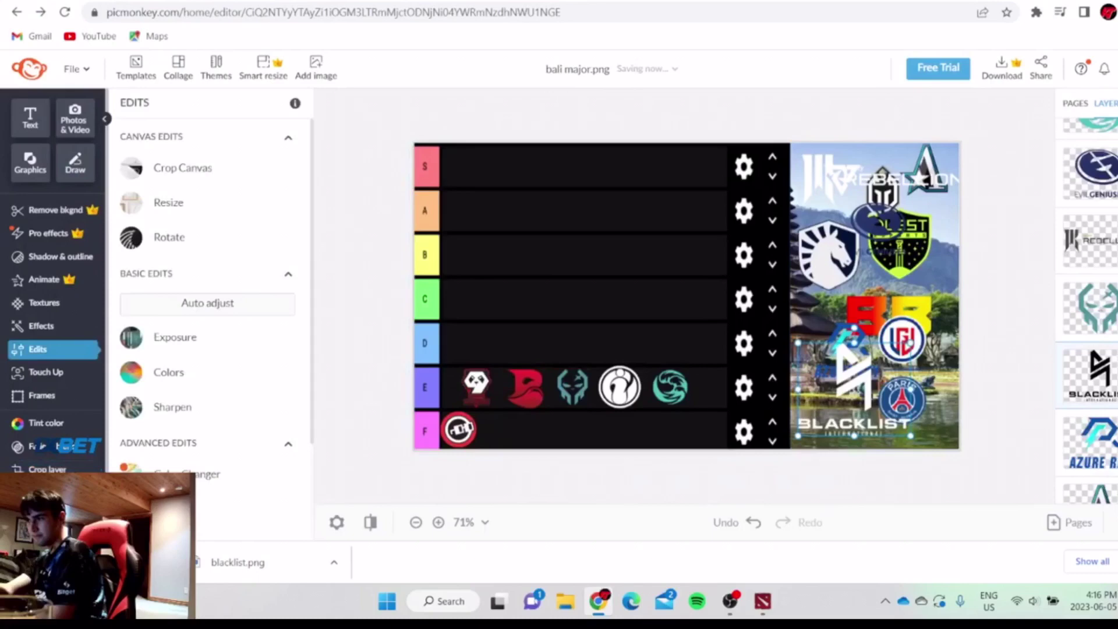
{"action": "left_click_drag", "start_coordinate": [845, 350], "coordinate": [515, 370]}
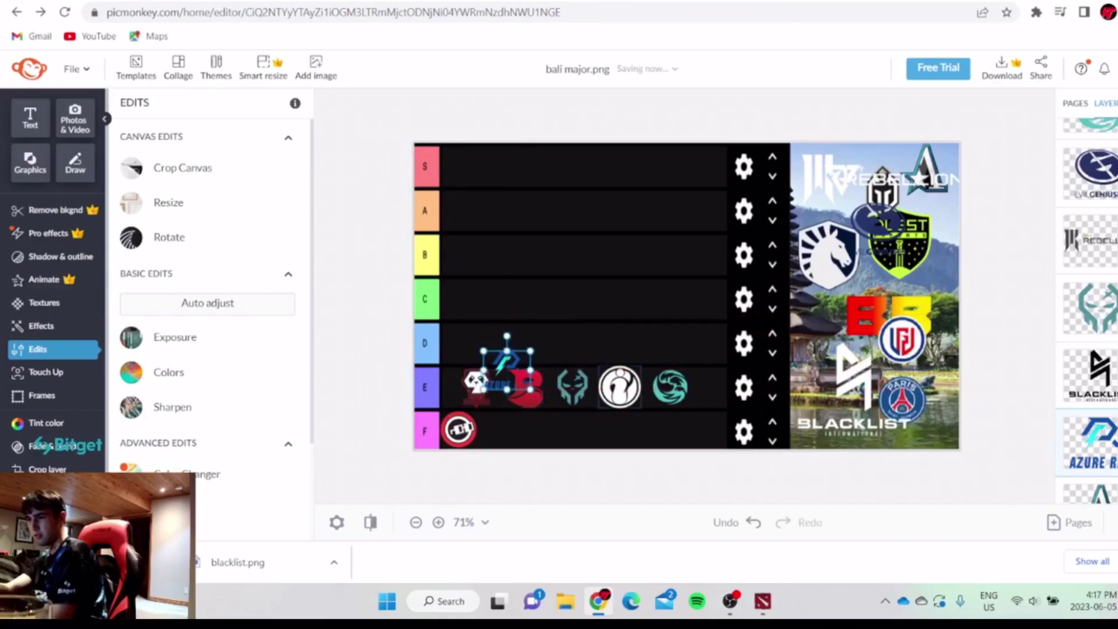
{"action": "left_click_drag", "start_coordinate": [670, 387], "coordinate": [641, 386]}
{"action": "double_click", "coordinate": [641, 387]}
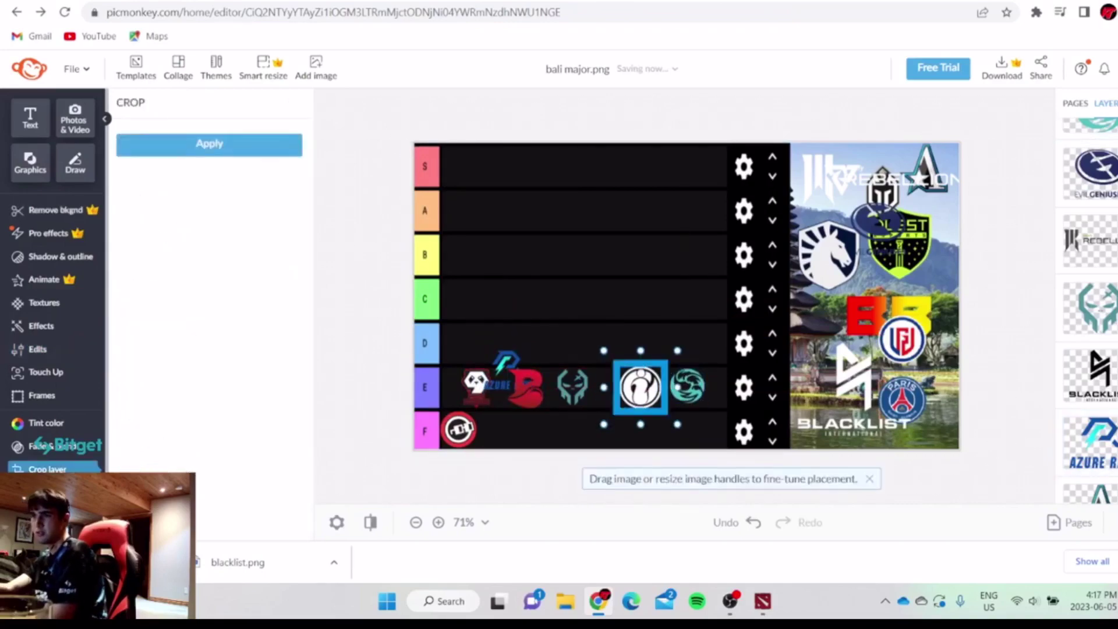
- Check Bleed Esports' roster on Liquipedia, then fit Azure Ray between Bleed Esports and Execration, moving 9Pandas to the start of the E tier
{"action": "key", "text": "ctrl+Tab"}
{"action": "mouse_move", "coordinate": [844, 309]}
{"action": "scroll", "coordinate": [845, 309], "scroll_direction": "up", "scroll_amount": 1}
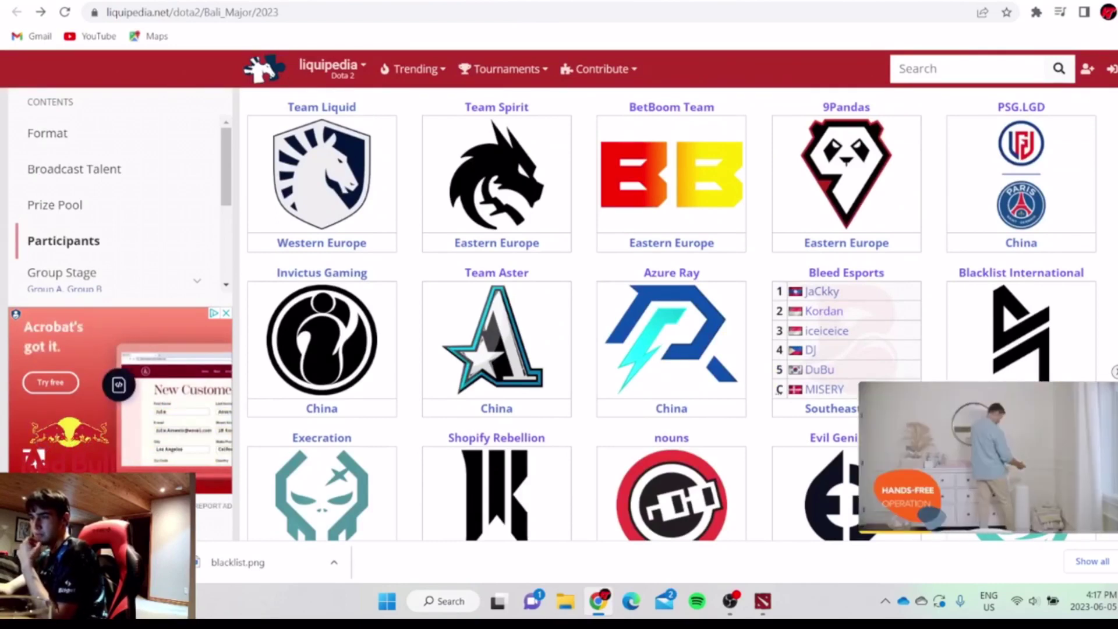
{"action": "left_click", "coordinate": [443, 1]}
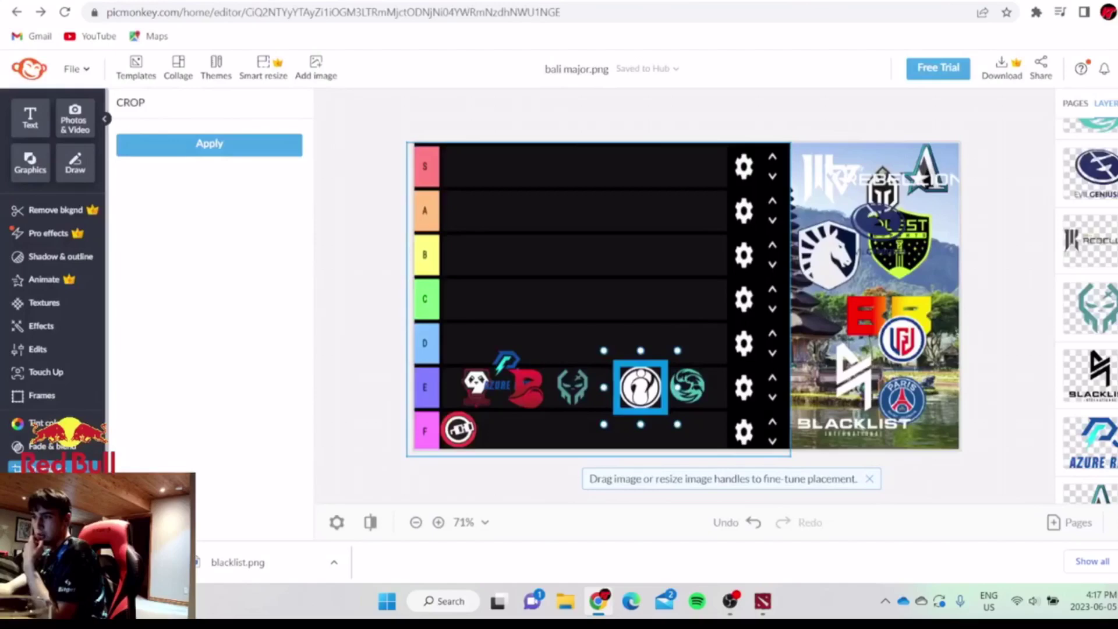
{"action": "left_click", "coordinate": [507, 364]}
{"action": "left_click_drag", "start_coordinate": [507, 365], "coordinate": [558, 384]}
{"action": "left_click_drag", "start_coordinate": [477, 387], "coordinate": [450, 388]}
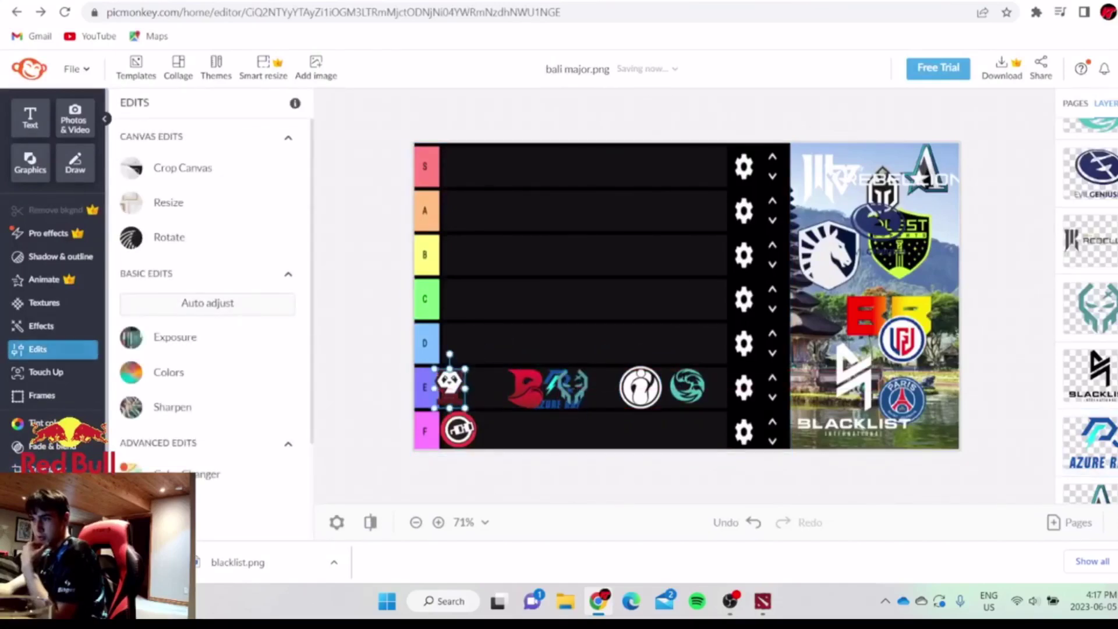
{"action": "left_click_drag", "start_coordinate": [527, 388], "coordinate": [494, 388]}
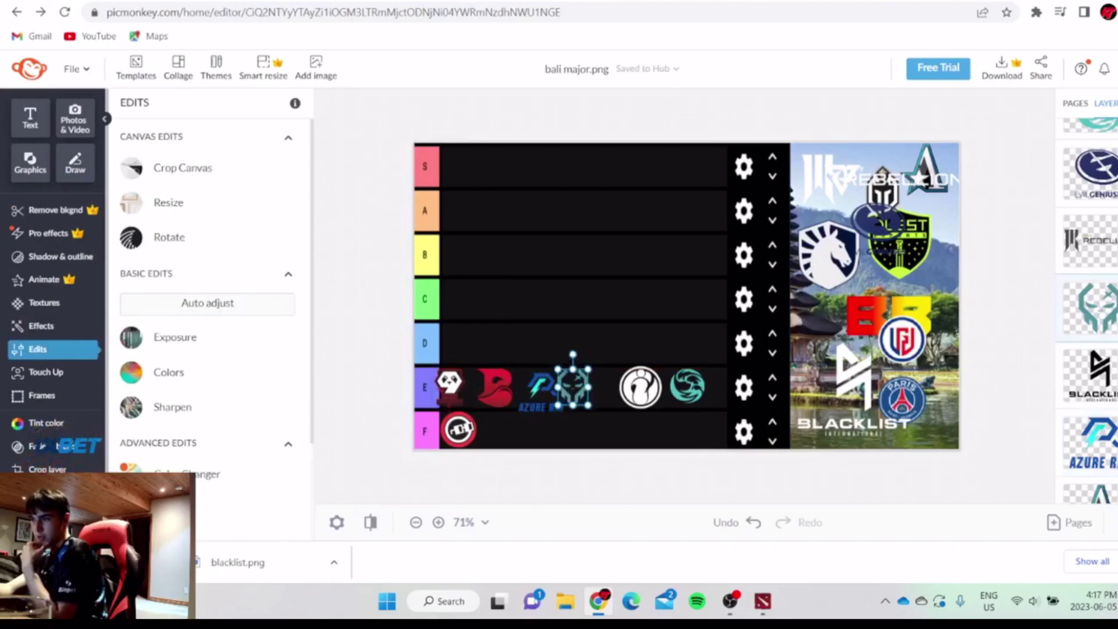
{"action": "left_click_drag", "start_coordinate": [594, 388], "coordinate": [594, 386]}
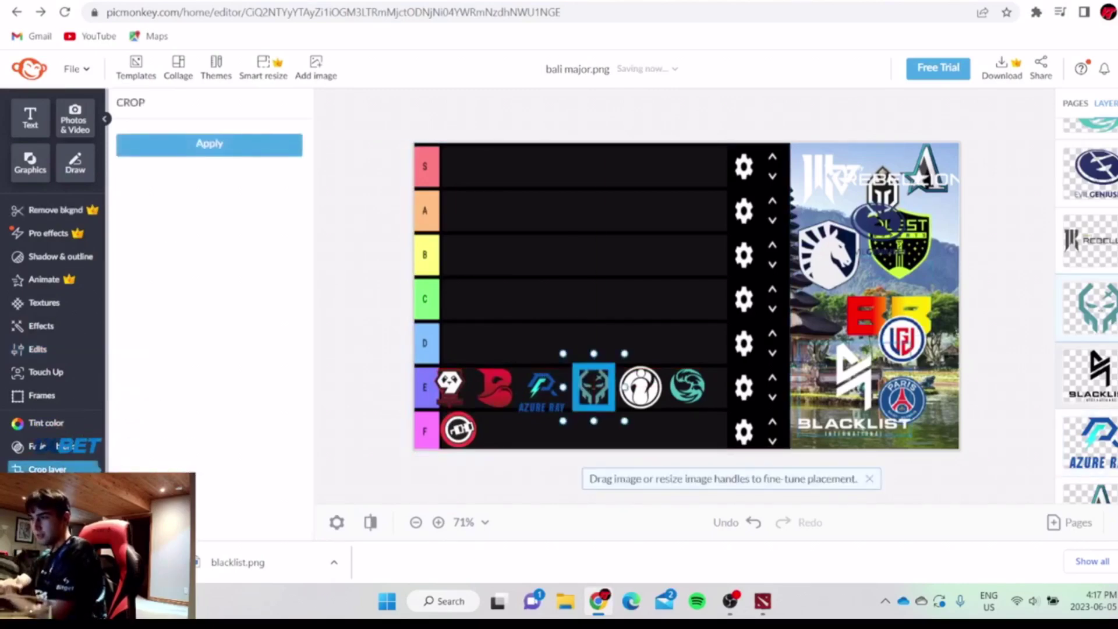
- Compare the Blacklist International and Bleed Esports rosters on Liquipedia, then shrink the Blacklist logo and place it in the D tier
{"action": "left_click_drag", "start_coordinate": [855, 380], "coordinate": [614, 315]}
{"action": "key", "text": "ctrl+Tab"}
{"action": "scroll", "coordinate": [670, 338], "scroll_direction": "down", "scroll_amount": 1}
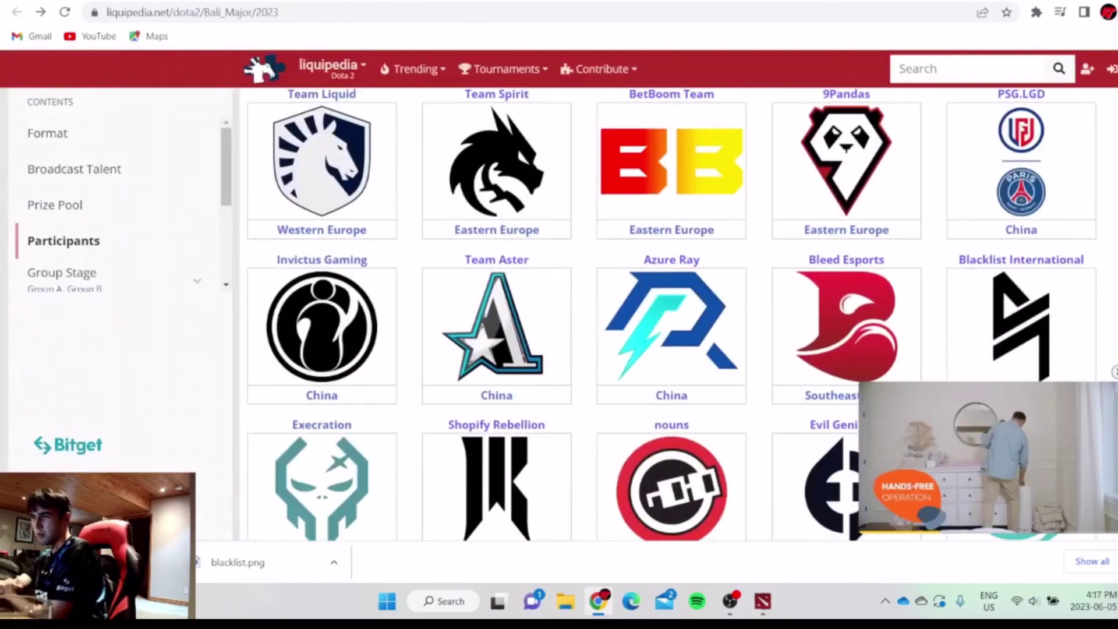
{"action": "scroll", "coordinate": [1022, 192], "scroll_direction": "down", "scroll_amount": 2}
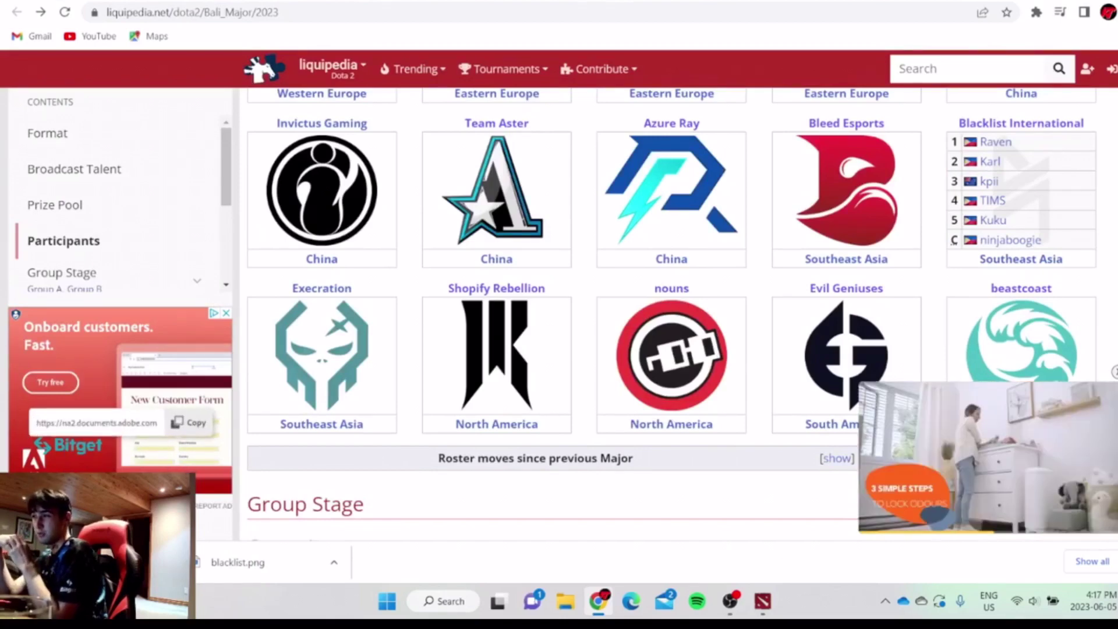
{"action": "mouse_move", "coordinate": [846, 191]}
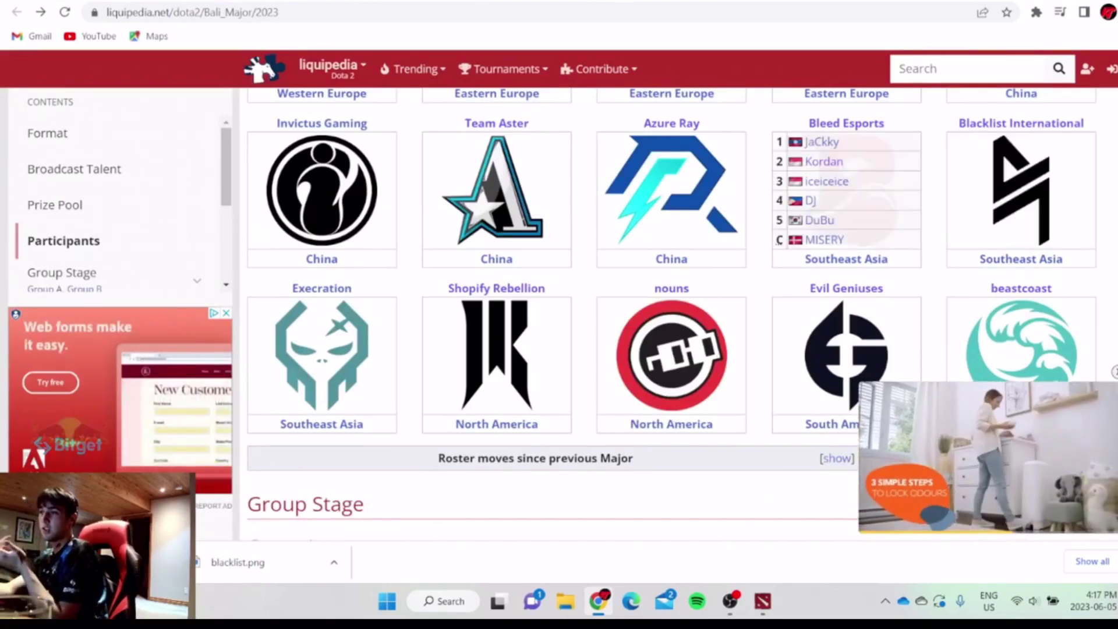
{"action": "mouse_move", "coordinate": [1021, 191]}
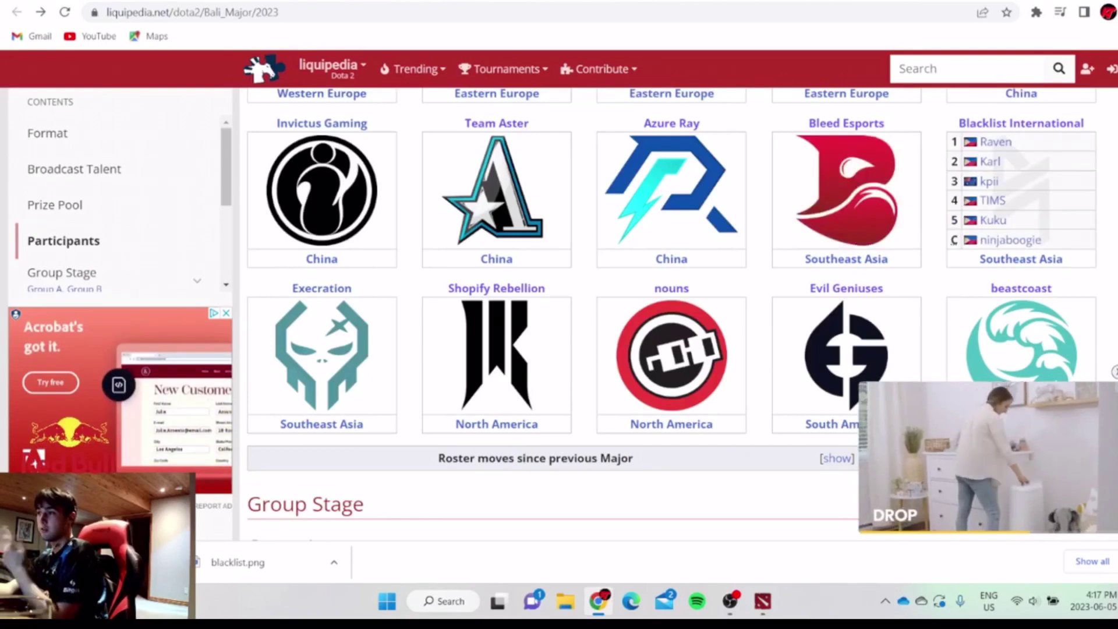
{"action": "key", "text": "ctrl+Tab"}
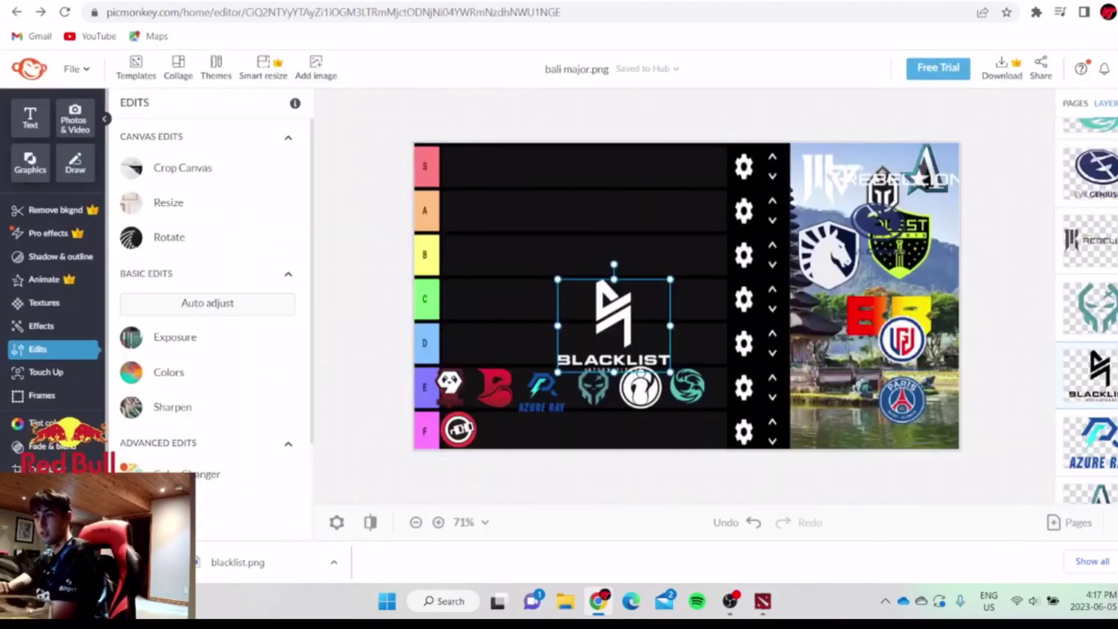
{"action": "left_click_drag", "start_coordinate": [614, 321], "coordinate": [584, 298]}
{"action": "left_click_drag", "start_coordinate": [641, 255], "coordinate": [651, 340]}
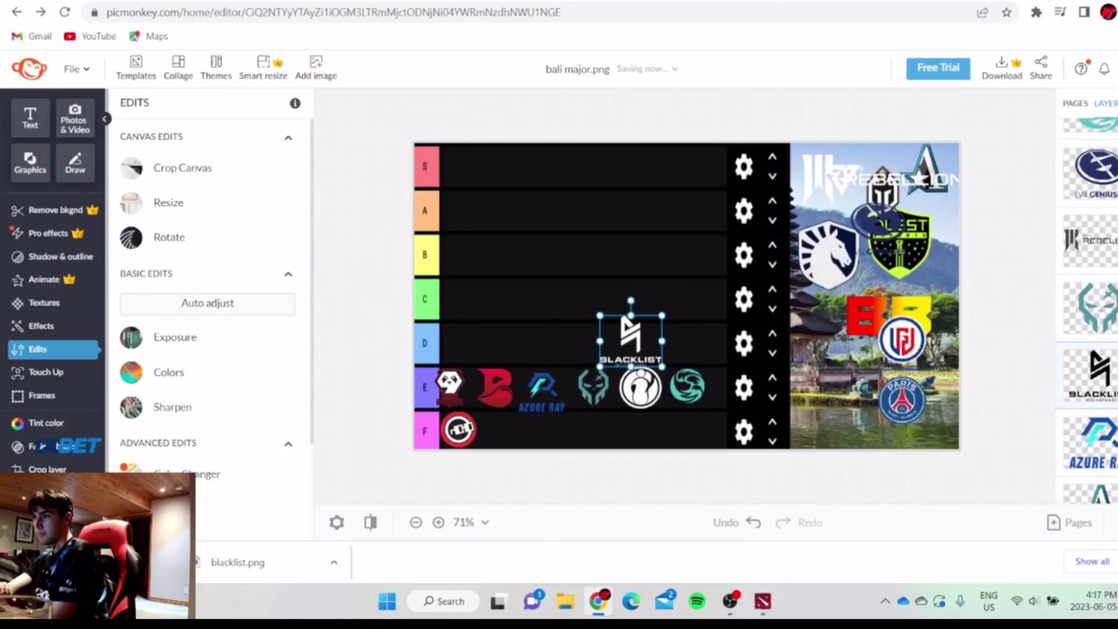
- Move the Shopify Rebellion logo onto the tier grid and examine the team's roster on Liquipedia
{"action": "left_click_drag", "start_coordinate": [819, 179], "coordinate": [518, 270]}
{"action": "double_click", "coordinate": [519, 270]}
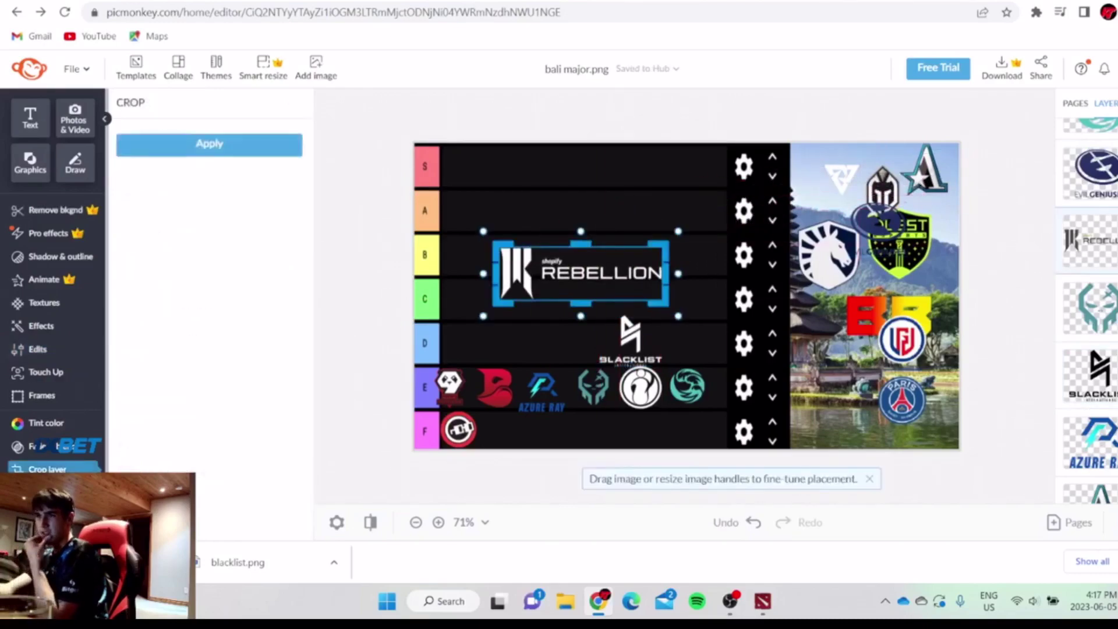
{"action": "key", "text": "ctrl+Tab"}
{"action": "scroll", "coordinate": [495, 274], "scroll_direction": "up", "scroll_amount": 5}
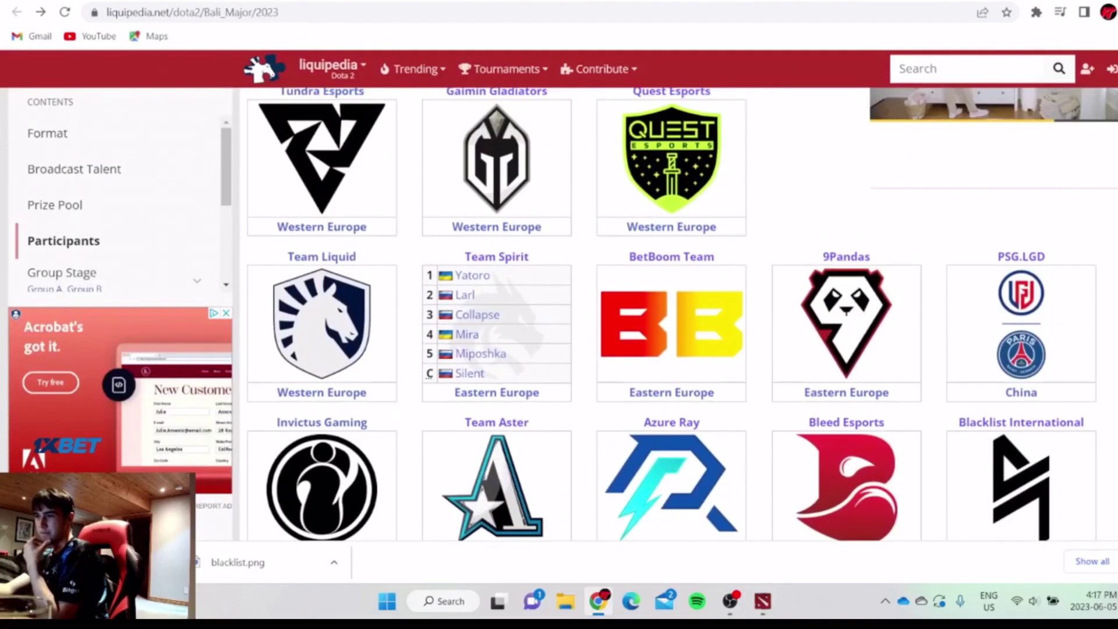
{"action": "scroll", "coordinate": [495, 274], "scroll_direction": "down", "scroll_amount": 4}
{"action": "scroll", "coordinate": [495, 274], "scroll_direction": "down", "scroll_amount": 1}
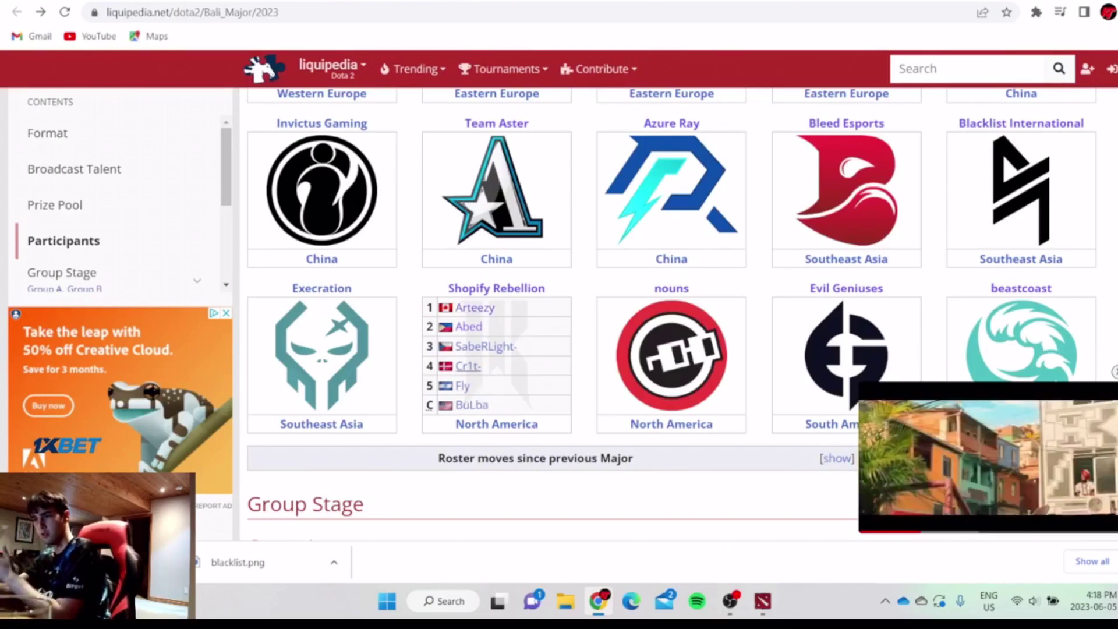
- Shrink the Shopify Rebellion logo into the C tier and move the Blacklist International logo to the start of the D tier
{"action": "key", "text": "ctrl+Tab"}
{"action": "left_click", "coordinate": [694, 338]}
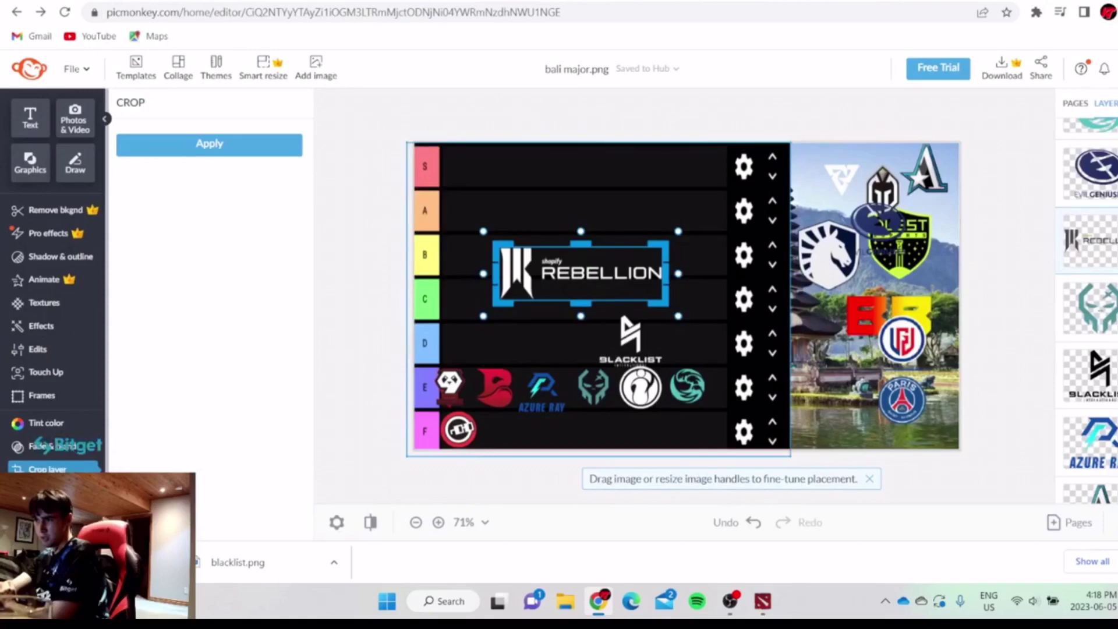
{"action": "left_click_drag", "start_coordinate": [630, 340], "coordinate": [563, 341]}
{"action": "left_click", "coordinate": [581, 273]}
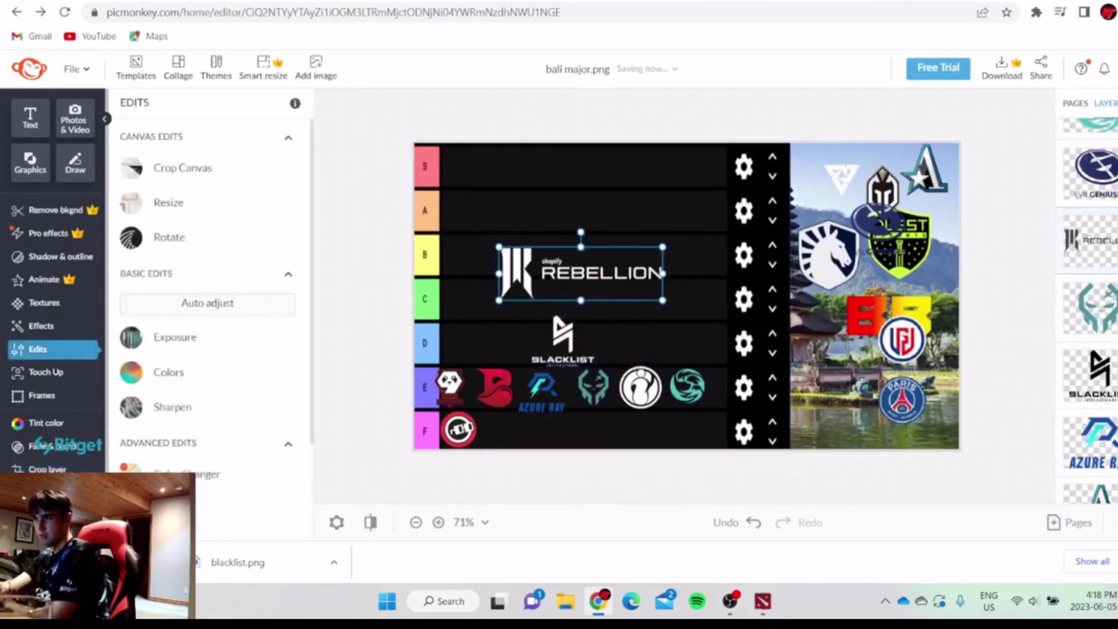
{"action": "left_click_drag", "start_coordinate": [663, 247], "coordinate": [585, 272]}
{"action": "mouse_move", "coordinate": [542, 286]}
{"action": "left_mouse_down"}
{"action": "mouse_move", "coordinate": [555, 310]}
{"action": "mouse_move", "coordinate": [543, 302]}
{"action": "left_mouse_up"}
{"action": "left_click_drag", "start_coordinate": [564, 341], "coordinate": [469, 345]}
{"action": "left_click_drag", "start_coordinate": [542, 302], "coordinate": [528, 299]}
{"action": "double_click", "coordinate": [528, 299]}
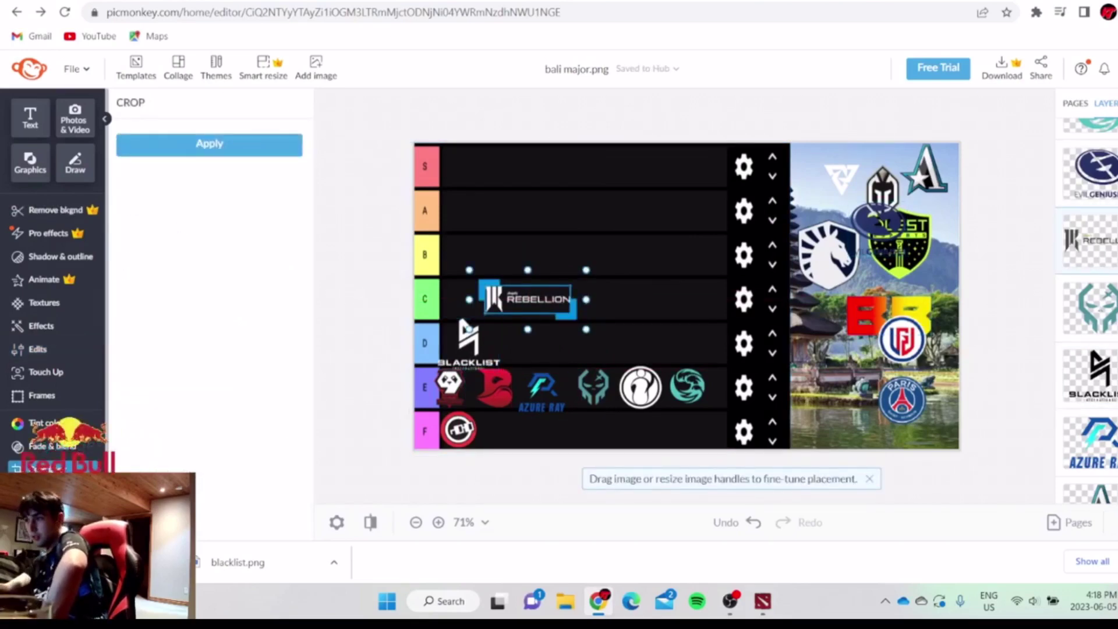
- Move the Evil Geniuses logo aside and the BetBoom Team logo onto the tier grid, then review Liquipedia's participants list
{"action": "left_click", "coordinate": [878, 224]}
{"action": "left_click_drag", "start_coordinate": [878, 224], "coordinate": [714, 230]}
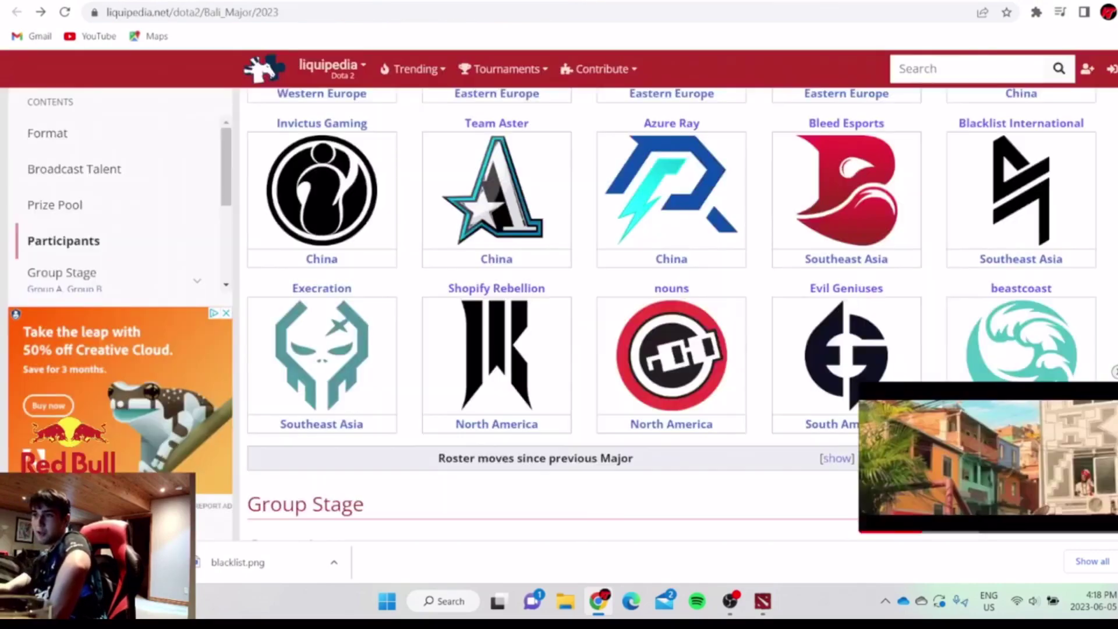
{"action": "scroll", "coordinate": [670, 315], "scroll_direction": "up", "scroll_amount": 5}
{"action": "scroll", "coordinate": [604, 373], "scroll_direction": "down", "scroll_amount": 1}
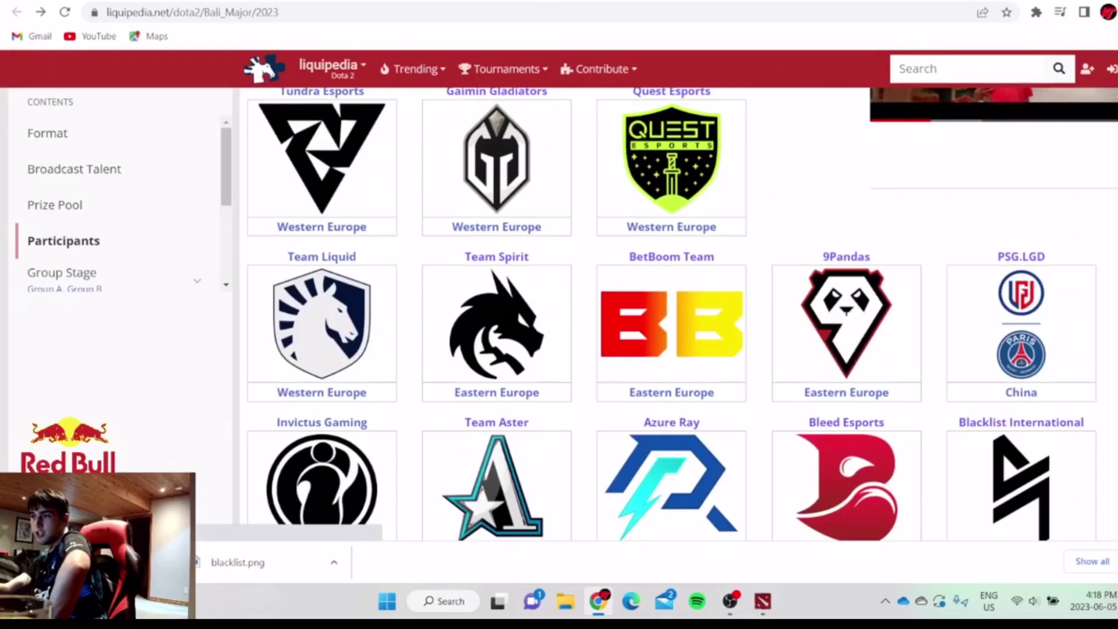
{"action": "mouse_move", "coordinate": [604, 373]}
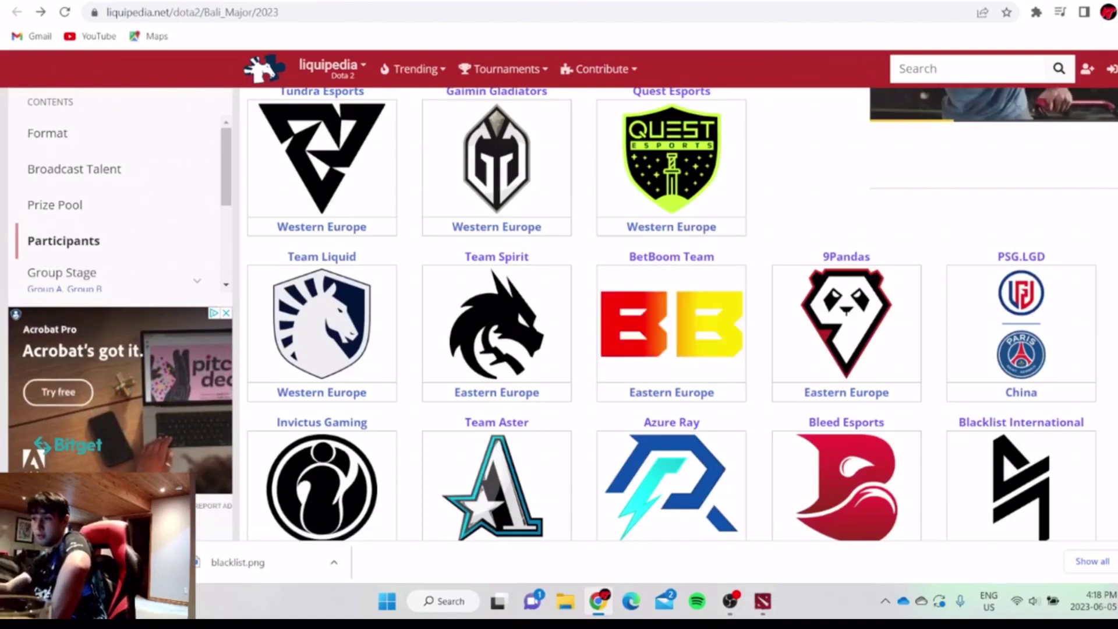
{"action": "key", "text": "ctrl+Tab"}
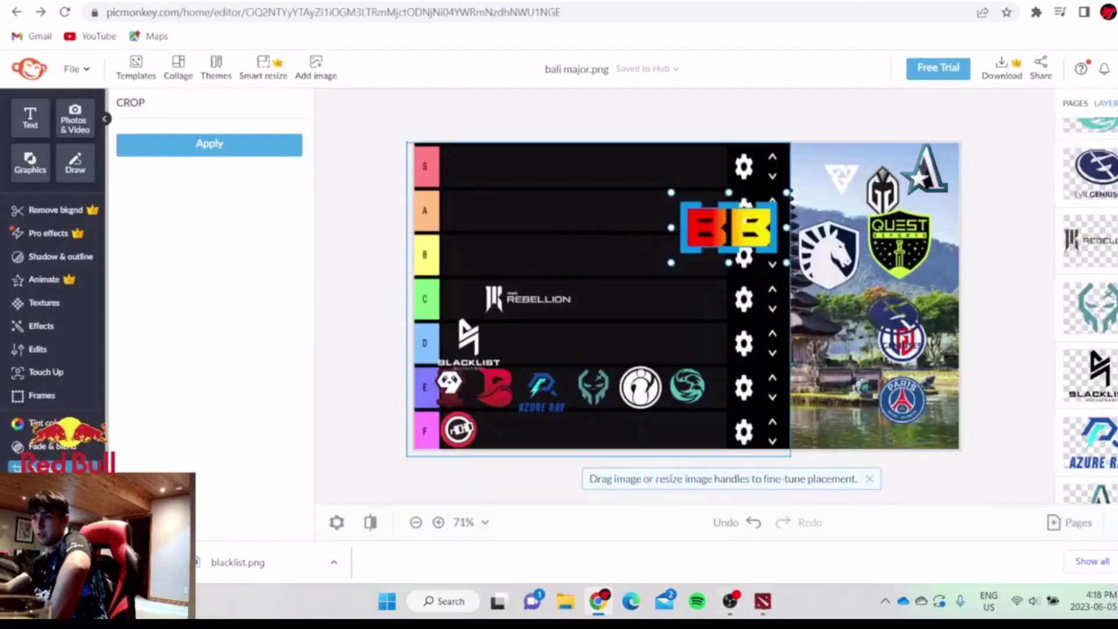
- Shrink the BetBoom Team logo, place it near the start of the B tier and check the team's roster on Liquipedia
{"action": "left_click_drag", "start_coordinate": [646, 233], "coordinate": [642, 235]}
{"action": "left_click_drag", "start_coordinate": [725, 228], "coordinate": [500, 257]}
{"action": "key", "text": "ctrl+Tab"}
{"action": "mouse_move", "coordinate": [671, 326]}
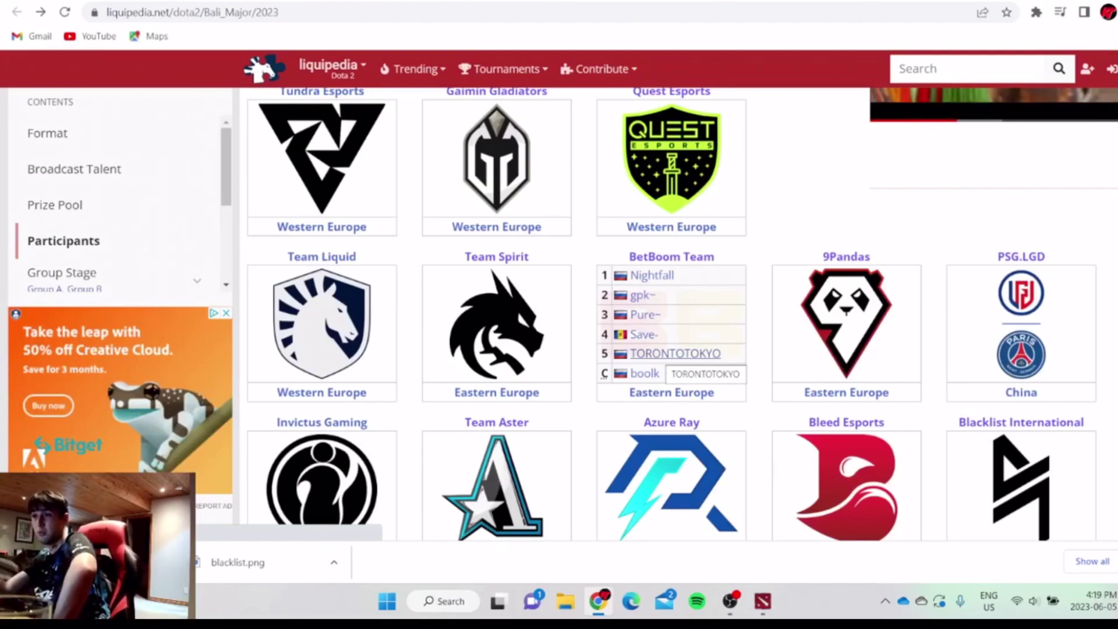
{"action": "key", "text": "ctrl+Tab"}
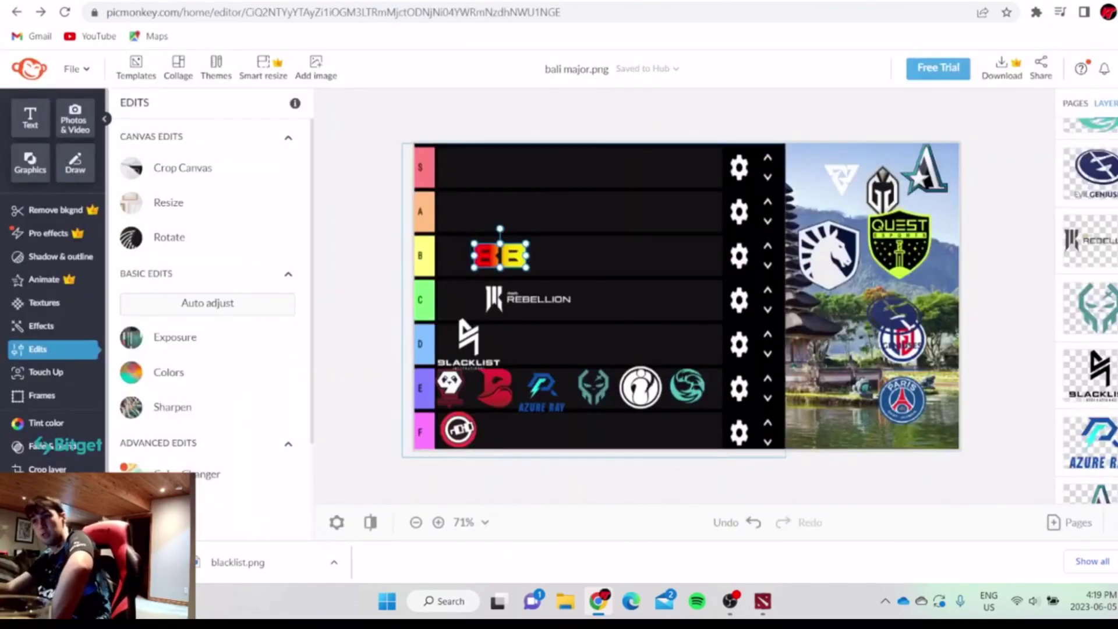
{"action": "mouse_move", "coordinate": [500, 256]}
{"action": "left_mouse_down"}
{"action": "mouse_move", "coordinate": [496, 267]}
{"action": "mouse_move", "coordinate": [486, 256]}
{"action": "left_mouse_up"}
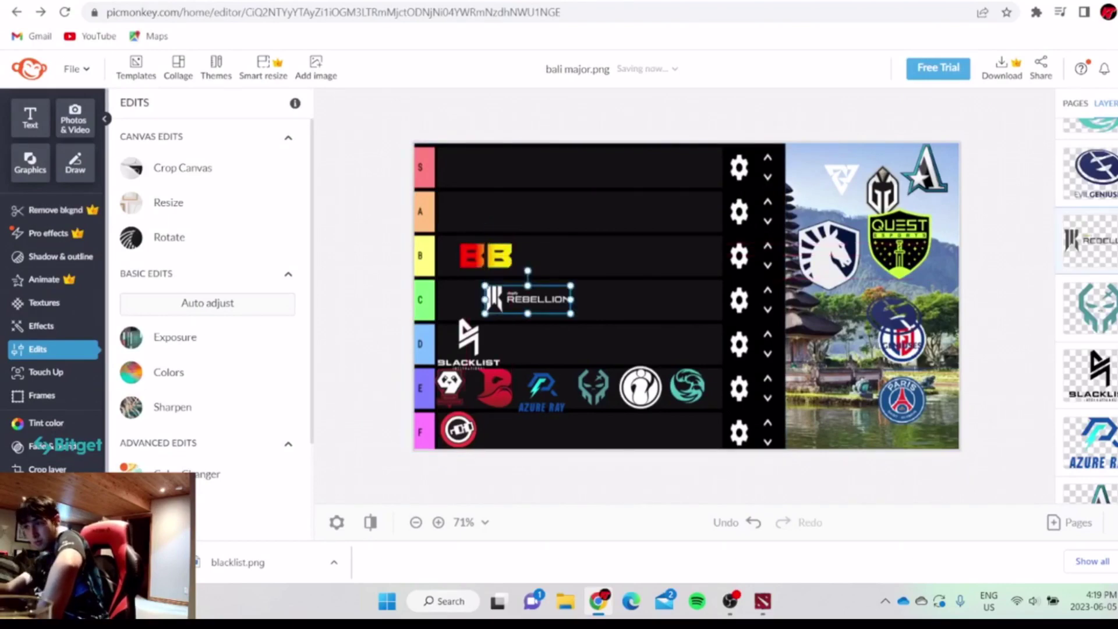
- Move BetBoom Team down to the C tier and arrange it directly after Shopify Rebellion at the start of the row
{"action": "left_click_drag", "start_coordinate": [527, 299], "coordinate": [573, 300]}
{"action": "left_click_drag", "start_coordinate": [485, 255], "coordinate": [490, 285]}
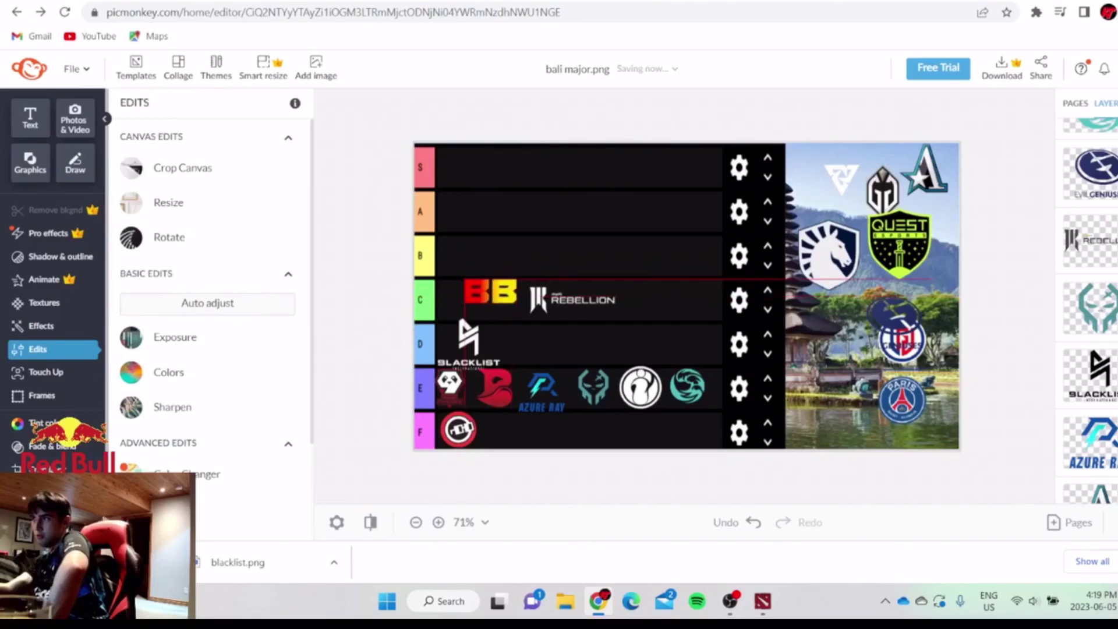
{"action": "left_click_drag", "start_coordinate": [491, 291], "coordinate": [491, 296]}
{"action": "left_click_drag", "start_coordinate": [573, 300], "coordinate": [544, 301]}
{"action": "double_click", "coordinate": [488, 310]}
{"action": "left_click", "coordinate": [491, 297]}
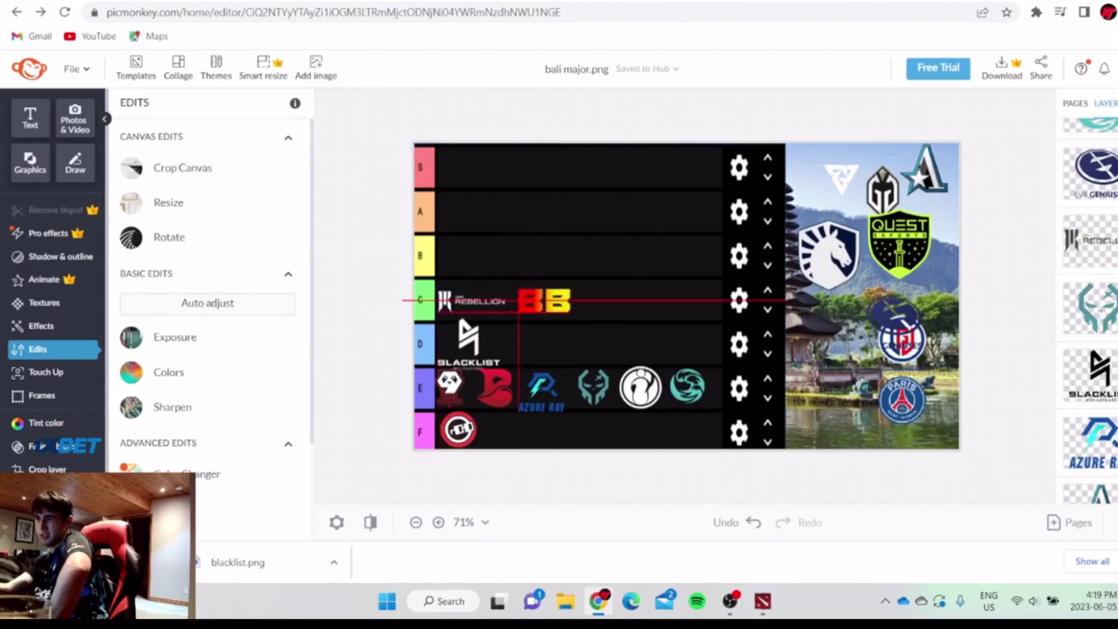
- Nudge the Shopify Rebellion logo within the C tier and move the Evil Geniuses logo clear of the PSG.LGD logo
{"action": "left_click_drag", "start_coordinate": [473, 302], "coordinate": [484, 302]}
{"action": "left_click", "coordinate": [544, 301]}
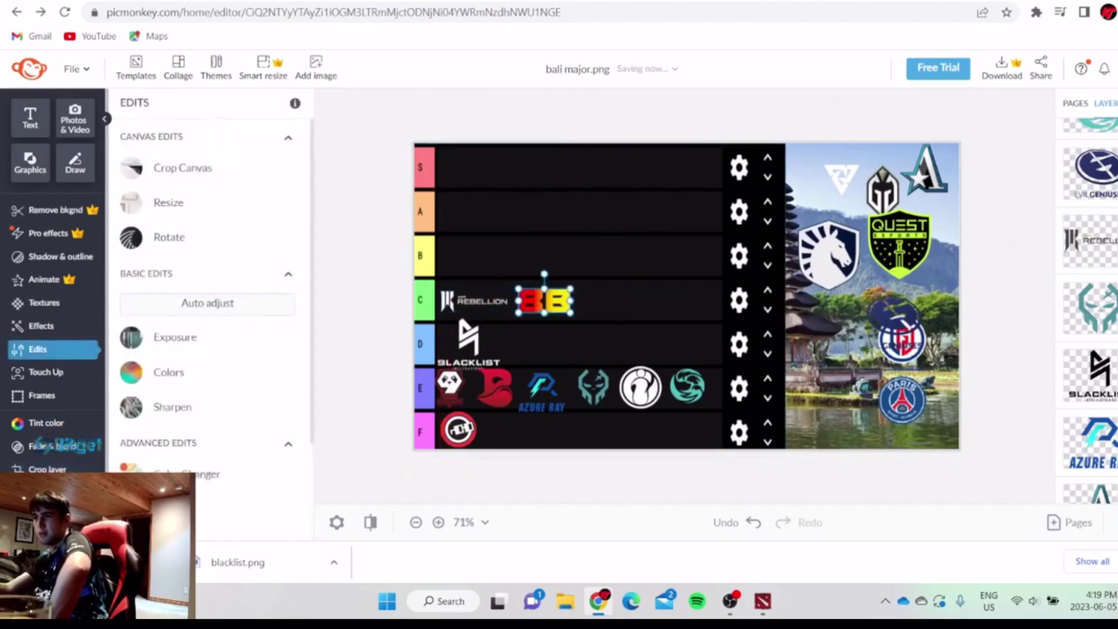
{"action": "left_click", "coordinate": [611, 292]}
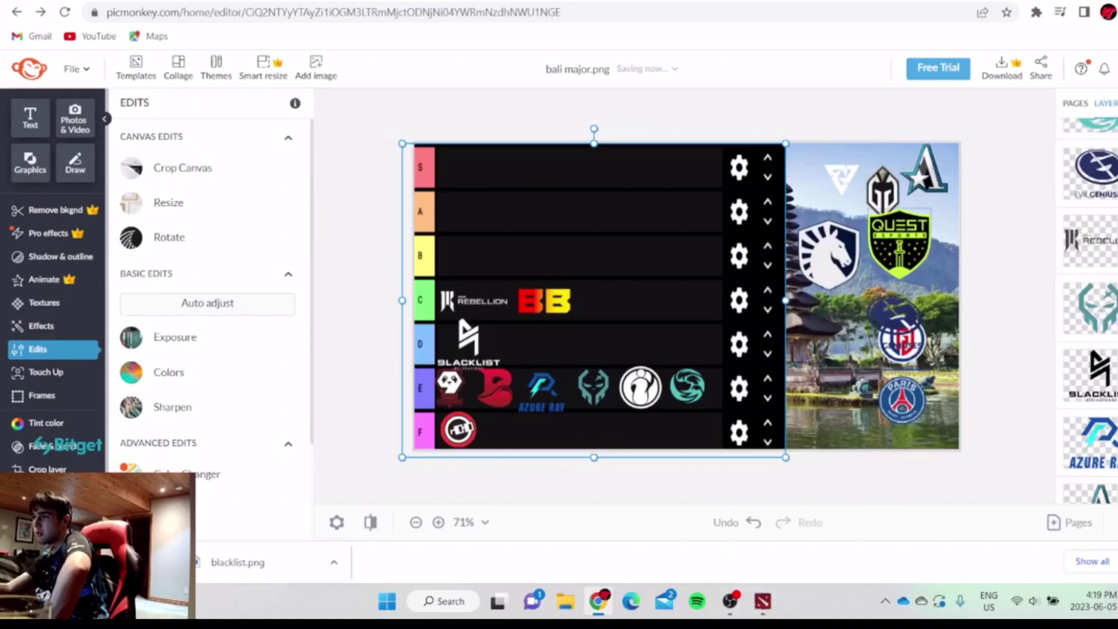
{"action": "left_click", "coordinate": [895, 318]}
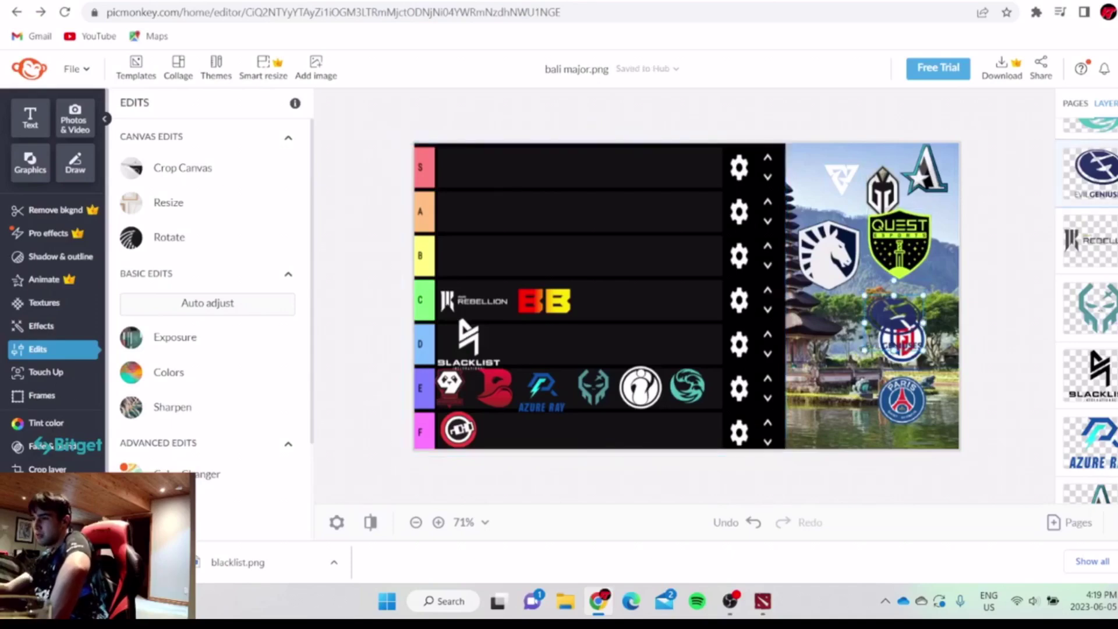
{"action": "left_click_drag", "start_coordinate": [895, 317], "coordinate": [841, 342]}
{"action": "double_click", "coordinate": [842, 341]}
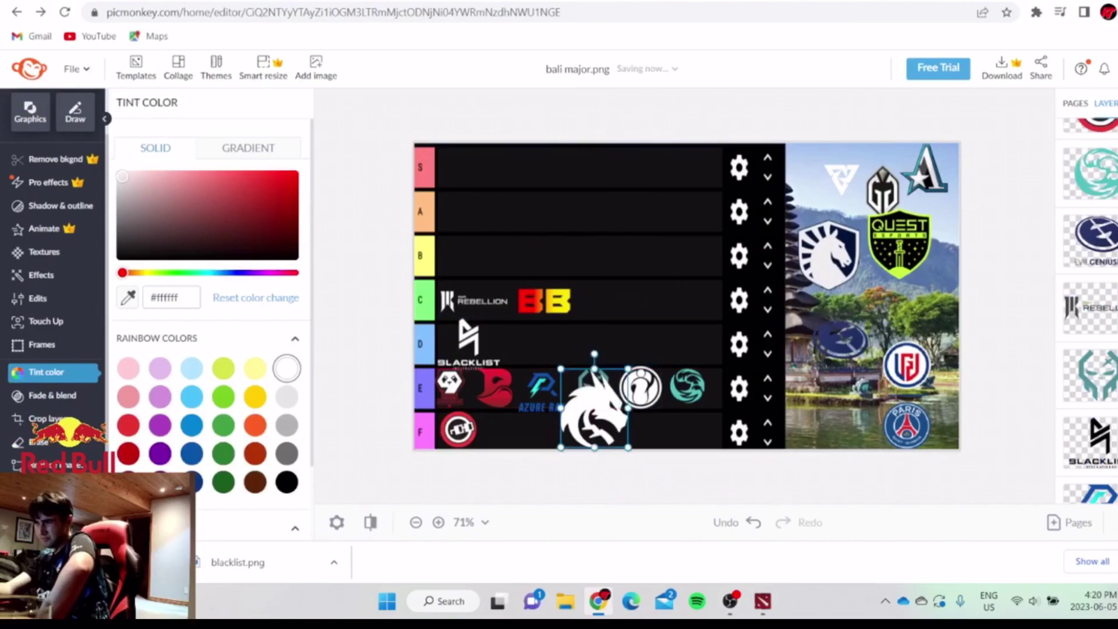
- Move the Team Spirit logo up onto the tier grid and check the team's roster on Liquipedia
{"action": "left_click_drag", "start_coordinate": [596, 402], "coordinate": [533, 233]}
{"action": "key", "text": "ctrl+Tab"}
{"action": "scroll", "coordinate": [497, 350], "scroll_direction": "up", "scroll_amount": 1}
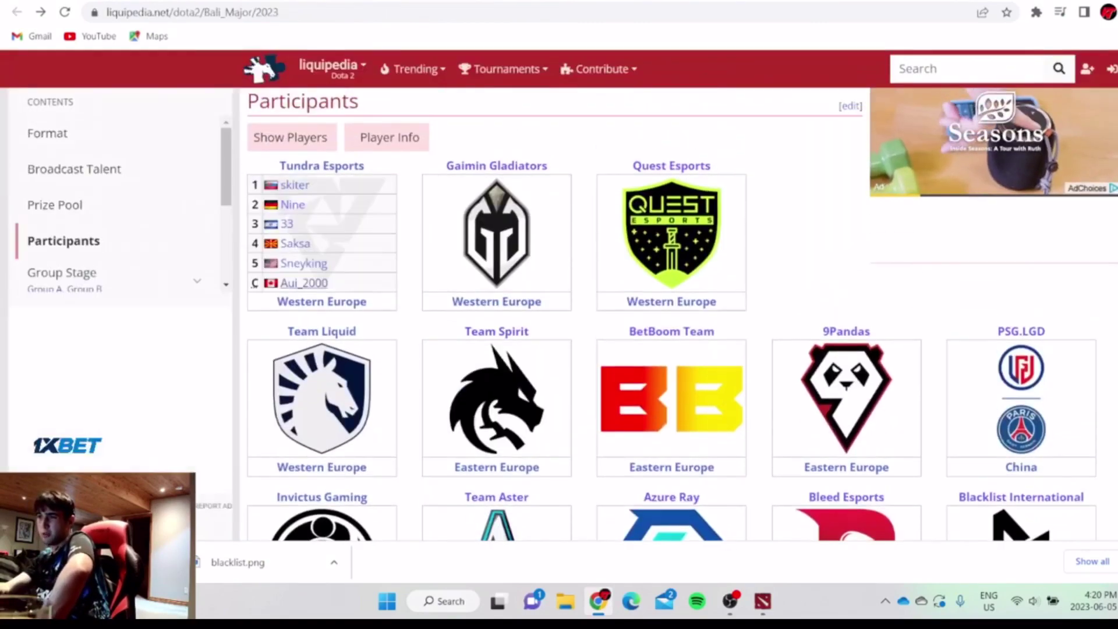
{"action": "scroll", "coordinate": [497, 314], "scroll_direction": "down", "scroll_amount": 1}
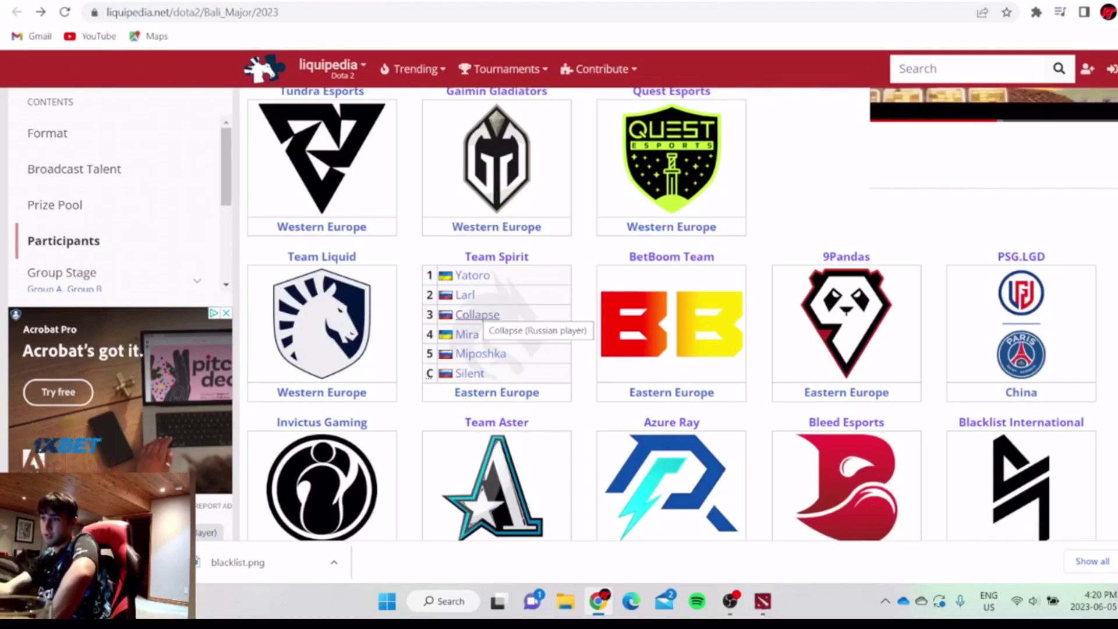
- Shrink the Team Spirit logo and place it at the start of the D tier, shifting Blacklist International along behind it
{"action": "key", "text": "ctrl+Tab"}
{"action": "left_click_drag", "start_coordinate": [531, 240], "coordinate": [434, 345]}
{"action": "left_click", "coordinate": [469, 341]}
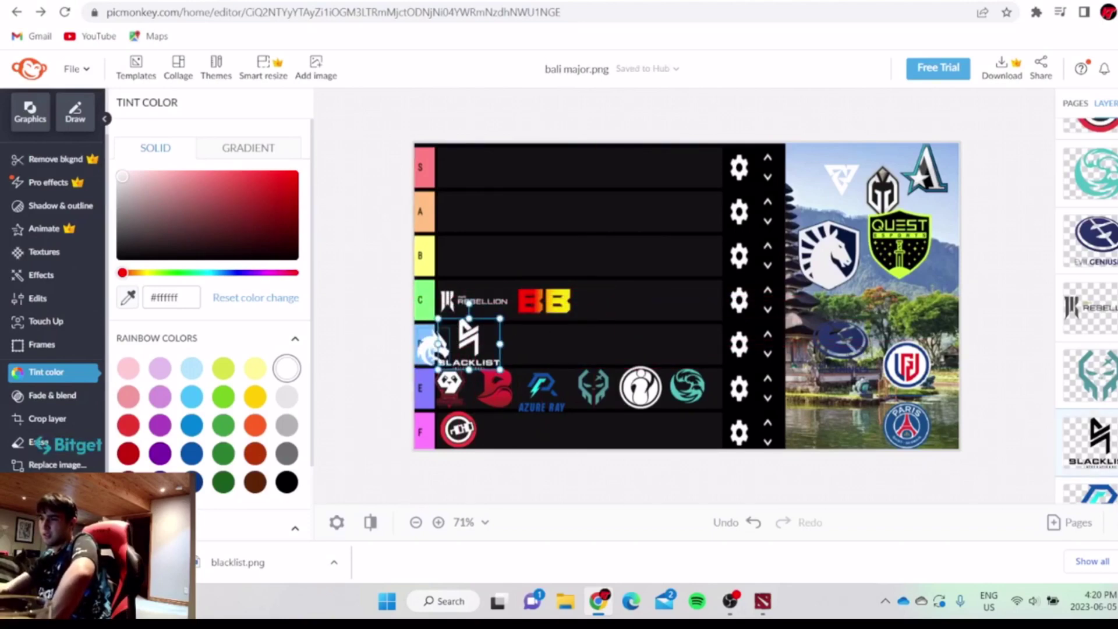
{"action": "left_click", "coordinate": [434, 345]}
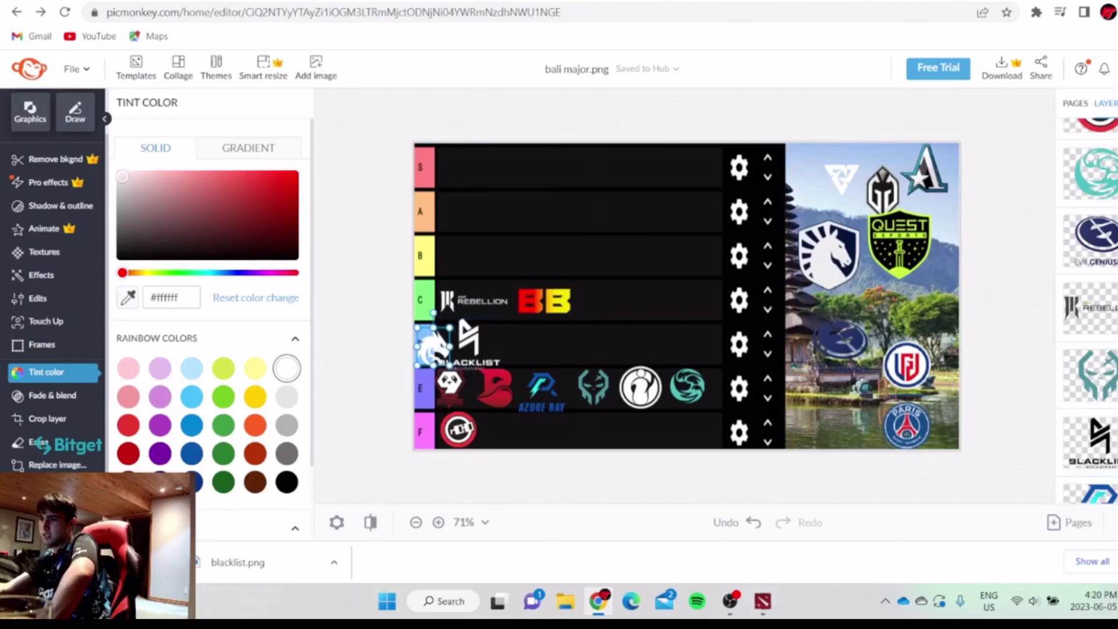
{"action": "left_click_drag", "start_coordinate": [469, 341], "coordinate": [507, 344]}
{"action": "double_click", "coordinate": [434, 345]}
{"action": "left_click_drag", "start_coordinate": [434, 345], "coordinate": [451, 346]}
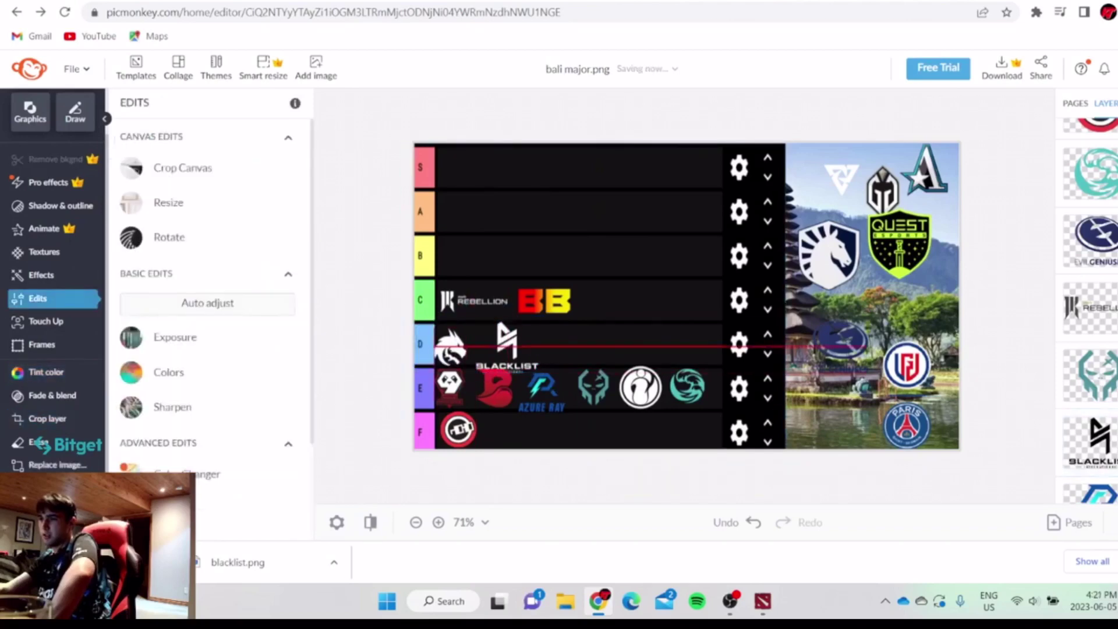
{"action": "double_click", "coordinate": [501, 333]}
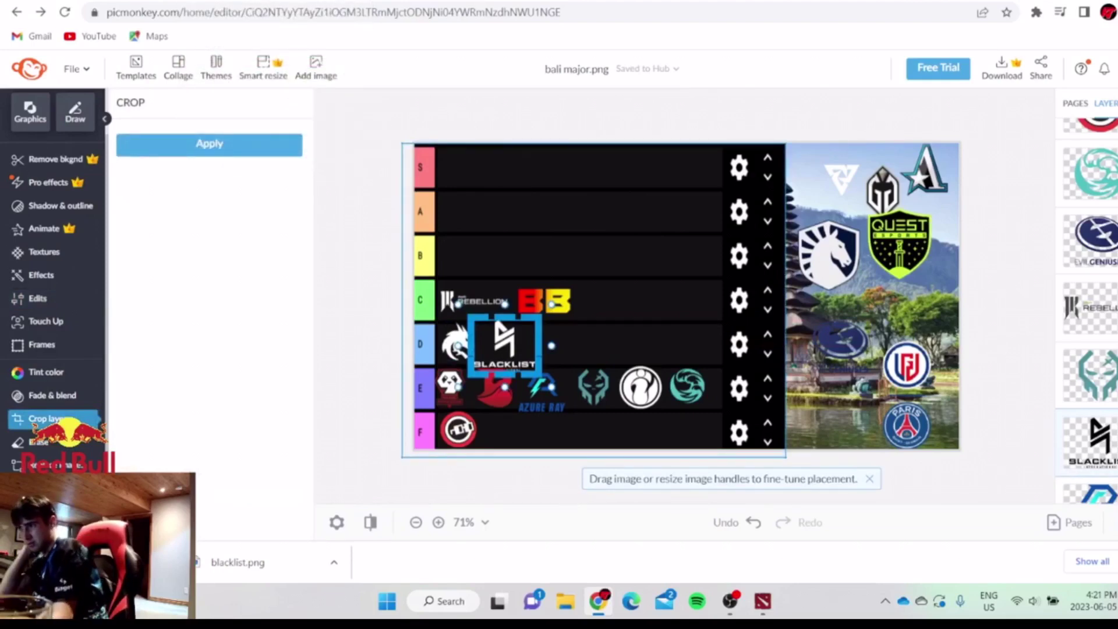
{"action": "left_click", "coordinate": [210, 144]}
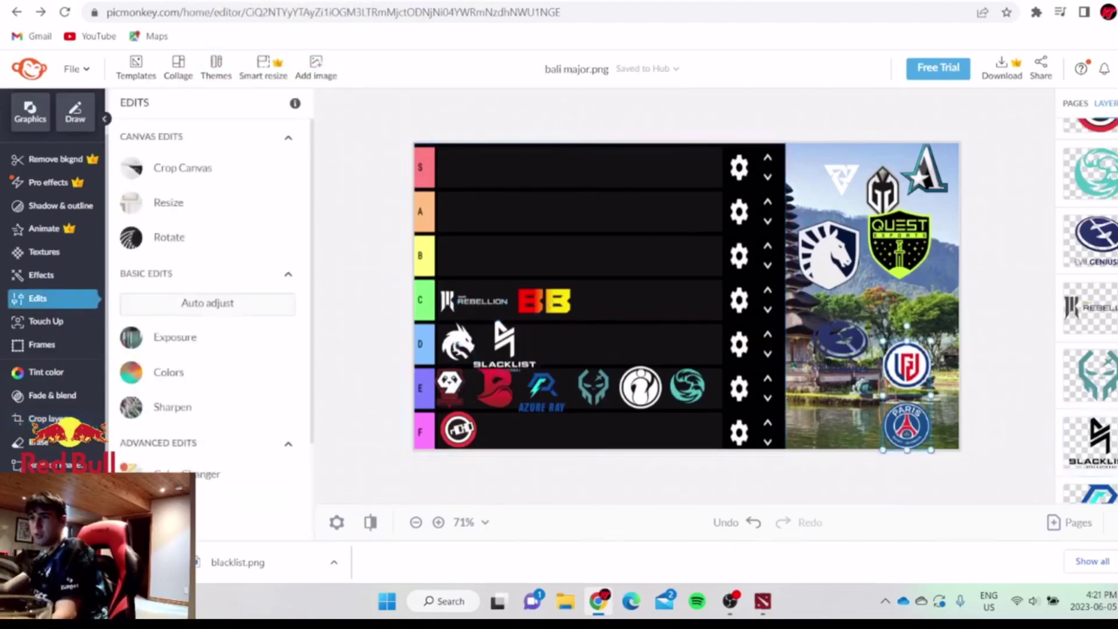
- Review Liquipedia's participants list, bring the PSG.LGD logo onto the tier grid and shrink it
{"action": "key", "text": "ctrl+Tab"}
{"action": "scroll", "coordinate": [1022, 250], "scroll_direction": "down", "scroll_amount": 1}
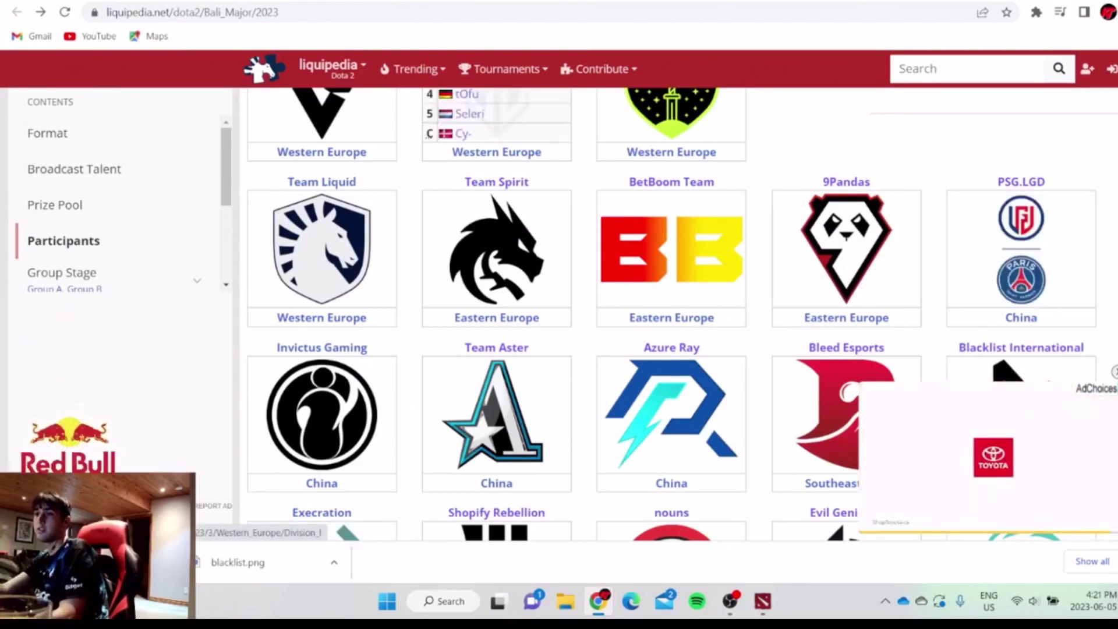
{"action": "key", "text": "ctrl+Tab"}
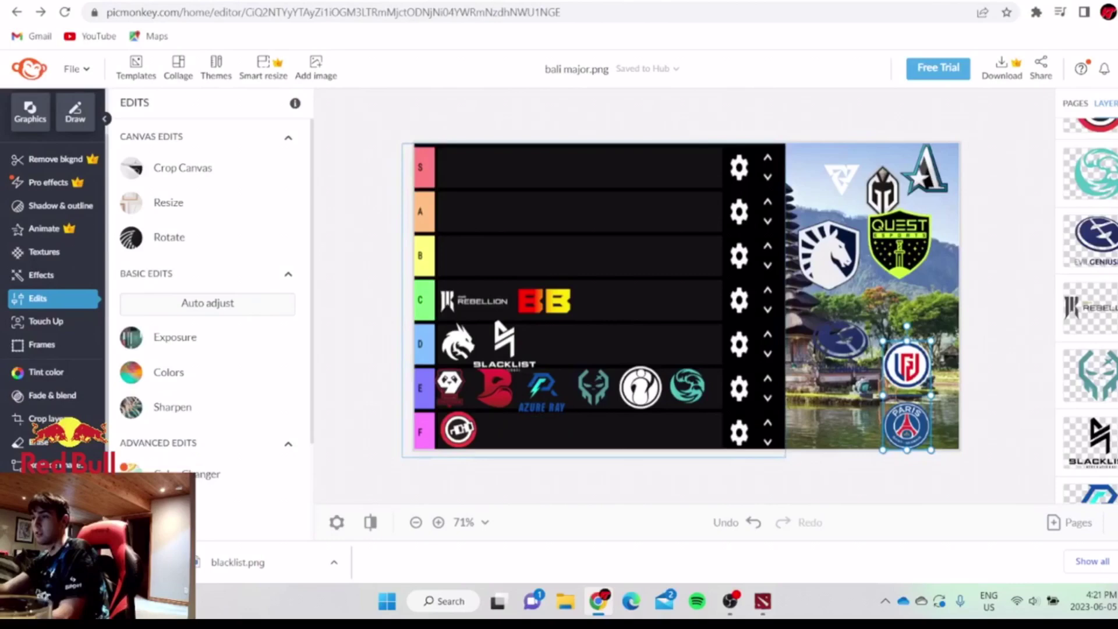
{"action": "left_click_drag", "start_coordinate": [906, 379], "coordinate": [646, 275]}
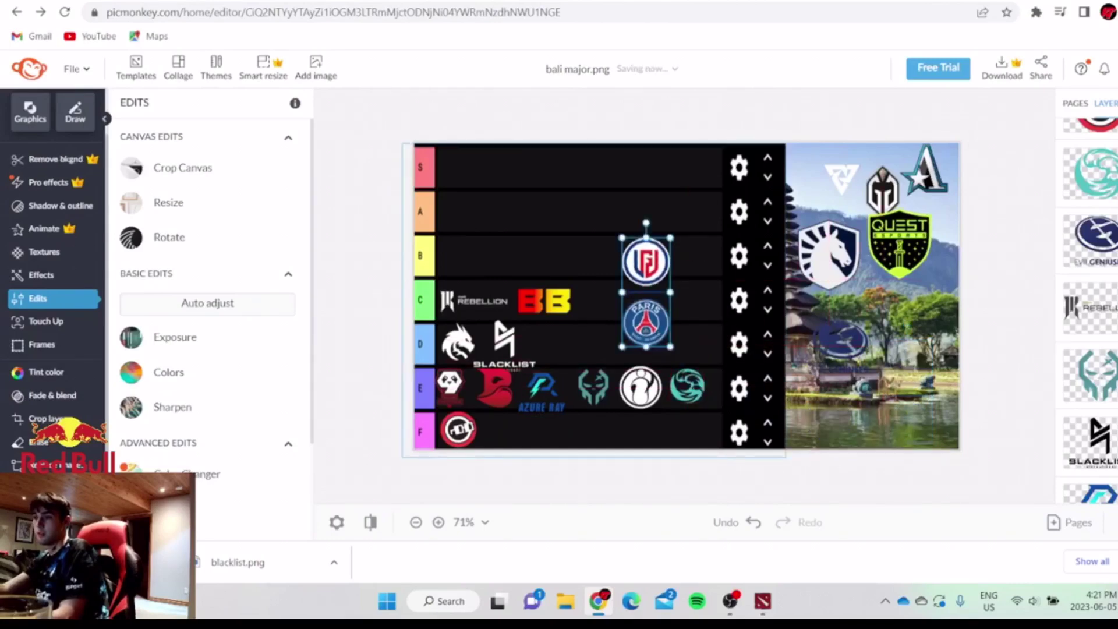
{"action": "left_click_drag", "start_coordinate": [670, 237], "coordinate": [653, 279]}
{"action": "left_click_drag", "start_coordinate": [639, 312], "coordinate": [605, 284]}
- Check PSG.LGD's roster in the Dota 2 client, reduce the PSG.LGD logo to row height and place it in the B tier
{"action": "left_click", "coordinate": [728, 522]}
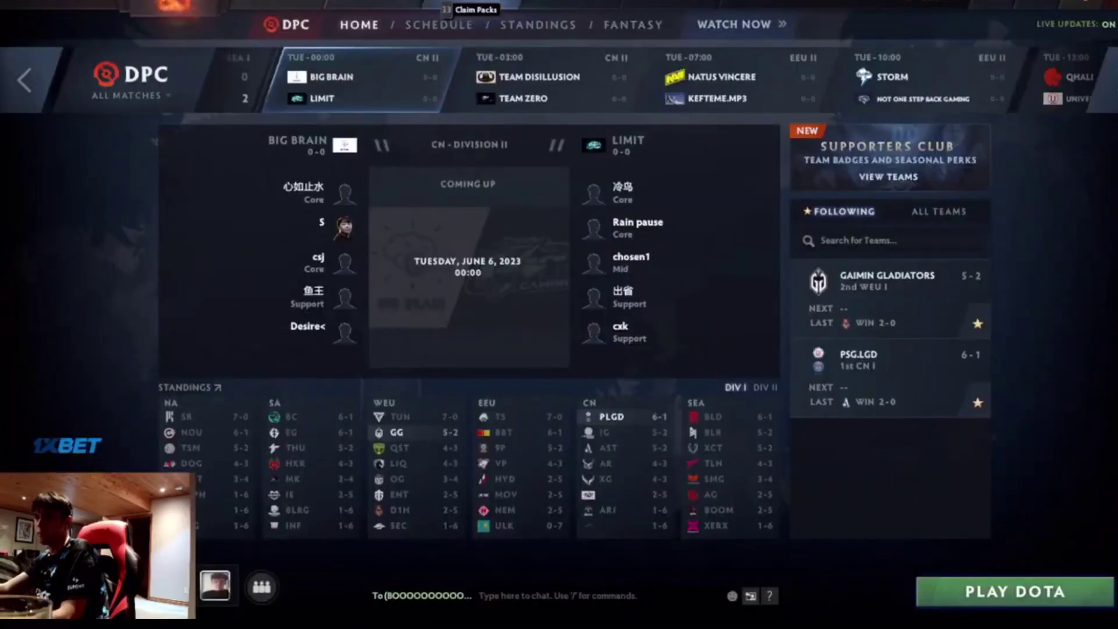
{"action": "mouse_move", "coordinate": [589, 417]}
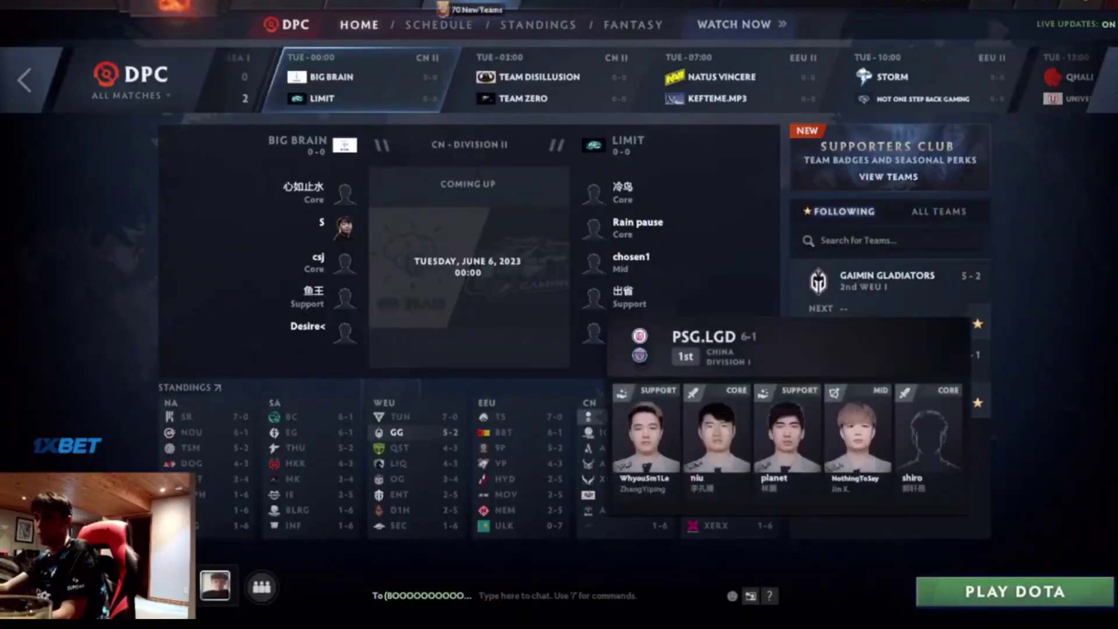
{"action": "key", "text": "alt+Tab"}
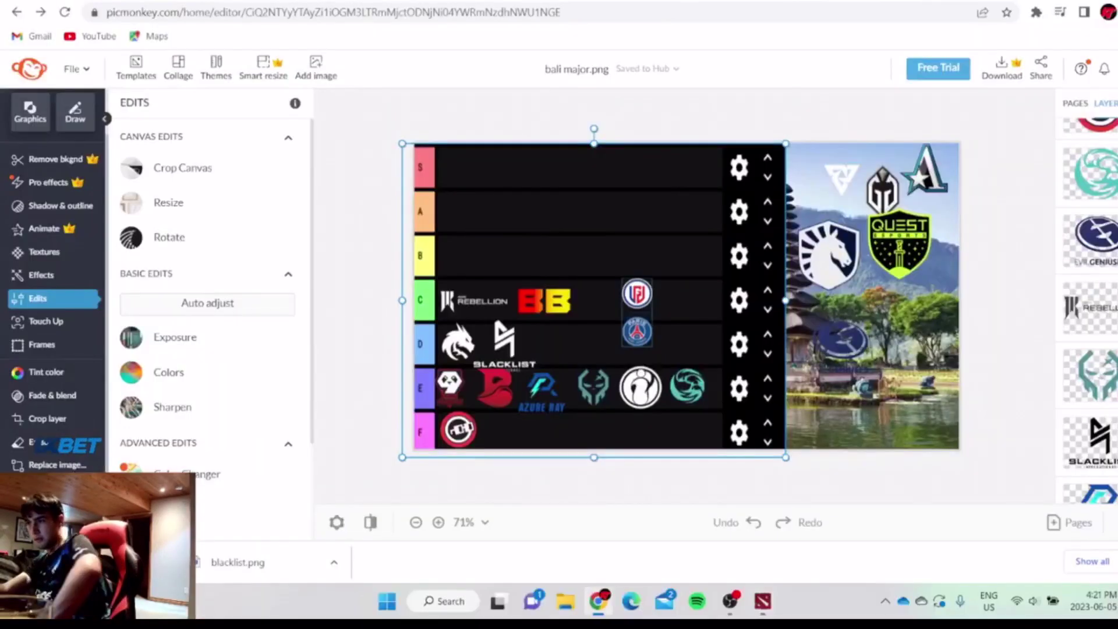
{"action": "left_click", "coordinate": [638, 299]}
{"action": "left_click_drag", "start_coordinate": [652, 278], "coordinate": [465, 255]}
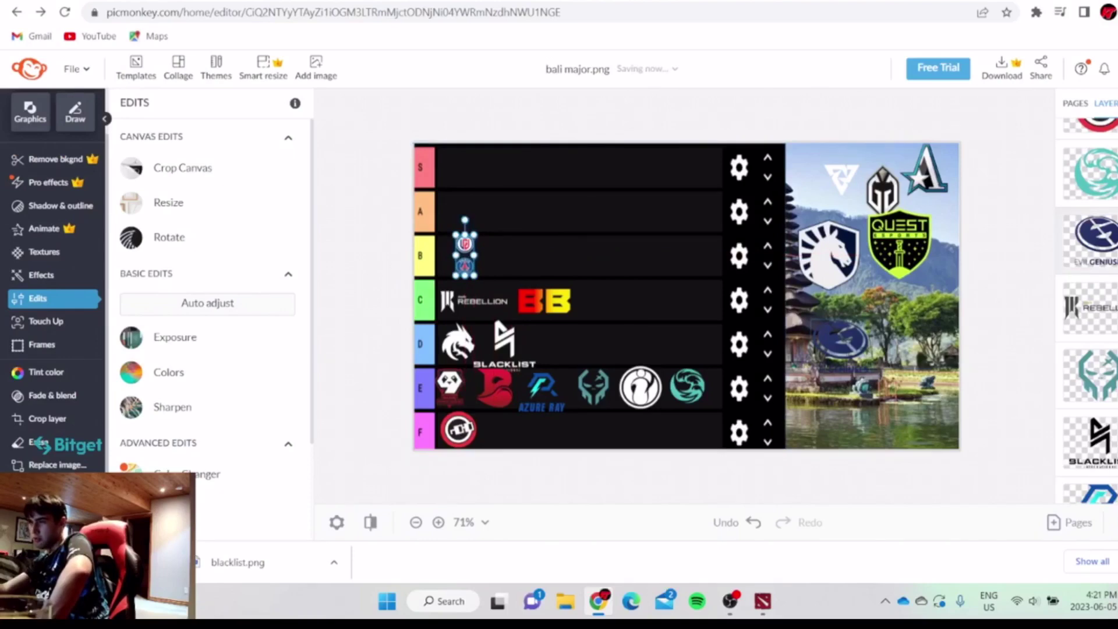
- Move the Evil Geniuses logo to the A tier and examine the Evil Geniuses and nouns rosters on Liquipedia
{"action": "left_click_drag", "start_coordinate": [839, 340], "coordinate": [522, 208]}
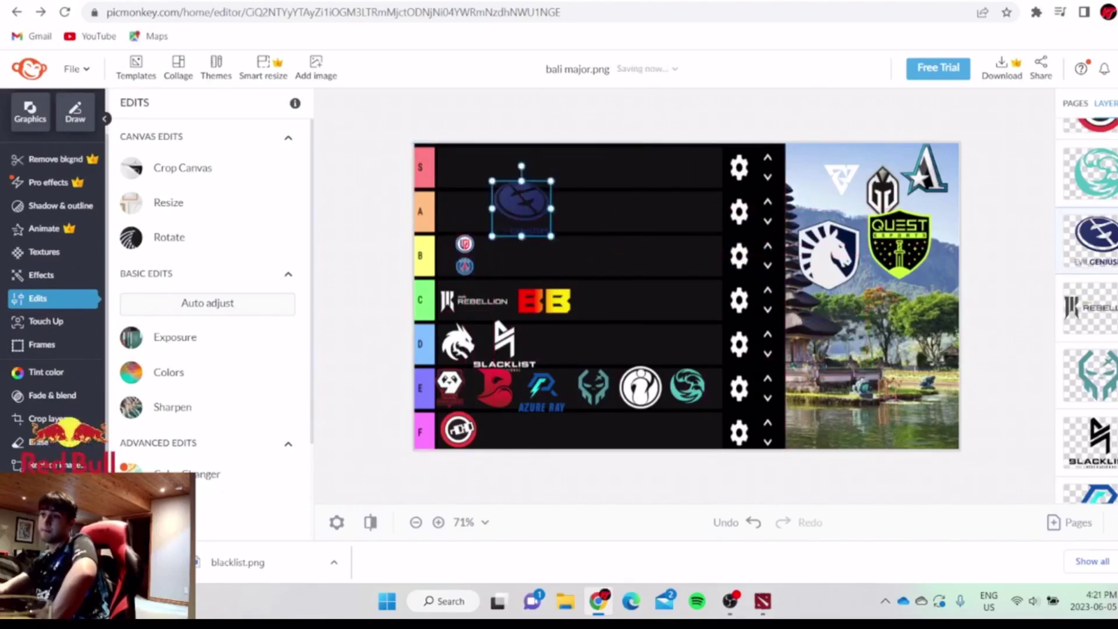
{"action": "key", "text": "ctrl+Tab"}
{"action": "scroll", "coordinate": [476, 348], "scroll_direction": "up", "scroll_amount": 1}
{"action": "scroll", "coordinate": [476, 349], "scroll_direction": "down", "scroll_amount": 2}
{"action": "scroll", "coordinate": [497, 338], "scroll_direction": "up", "scroll_amount": 5}
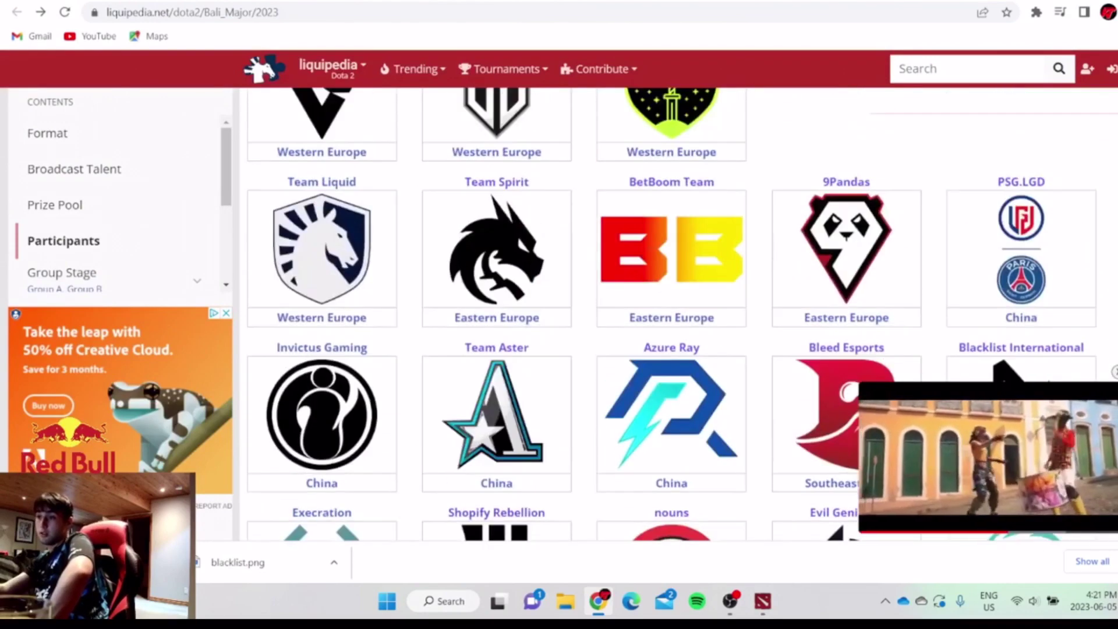
{"action": "scroll", "coordinate": [497, 337], "scroll_direction": "down", "scroll_amount": 5}
{"action": "scroll", "coordinate": [429, 390], "scroll_direction": "down", "scroll_amount": 3}
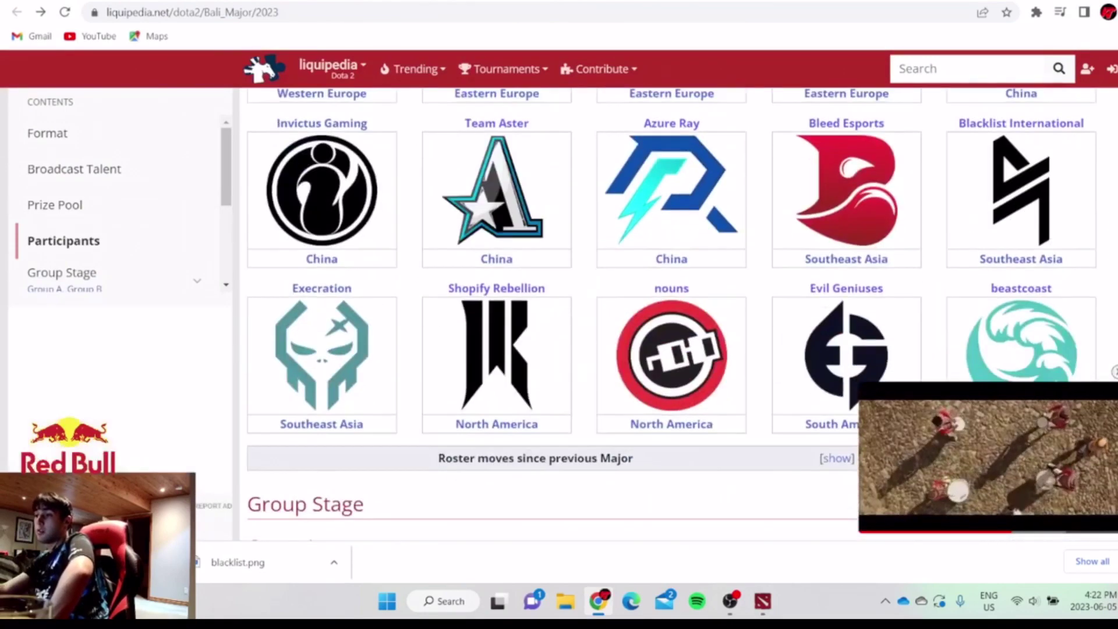
{"action": "scroll", "coordinate": [780, 331], "scroll_direction": "down", "scroll_amount": 1}
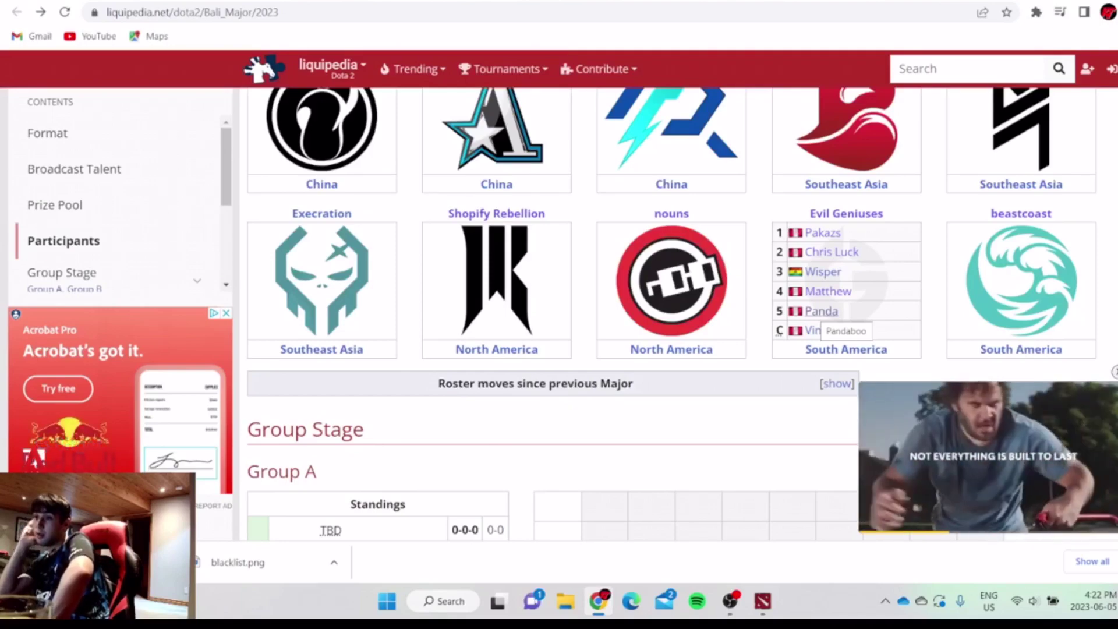
{"action": "mouse_move", "coordinate": [693, 285]}
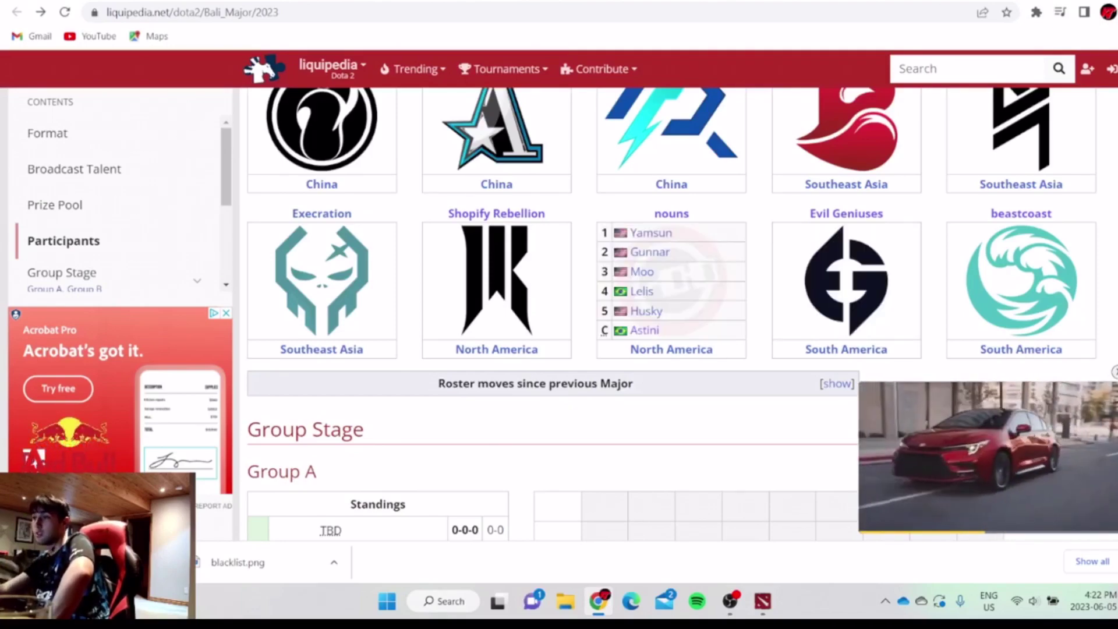
- Shrink the Evil Geniuses logo, place it at the start of the A tier and set PSG.LGD at the start of the B tier
{"action": "key", "text": "ctrl+Tab"}
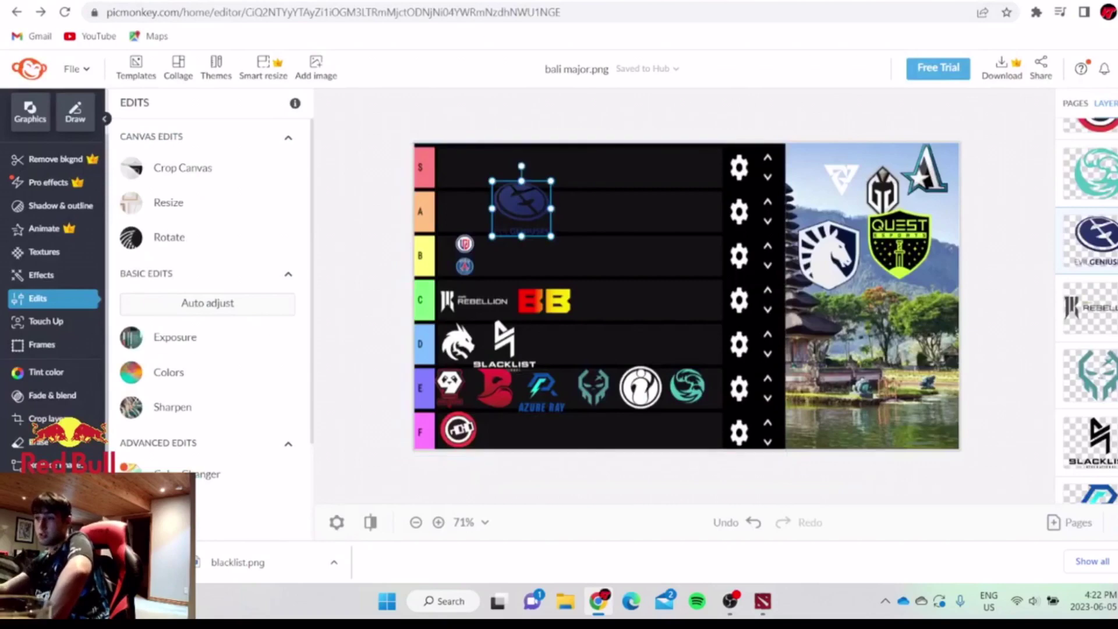
{"action": "left_click_drag", "start_coordinate": [521, 208], "coordinate": [450, 288]}
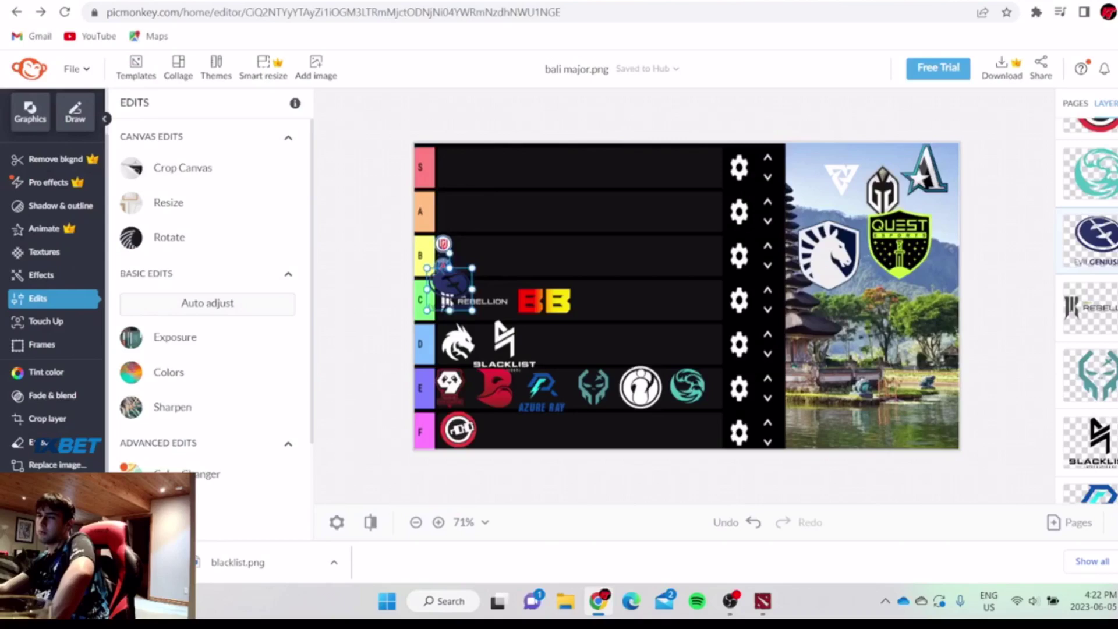
{"action": "left_click_drag", "start_coordinate": [445, 250], "coordinate": [482, 250]}
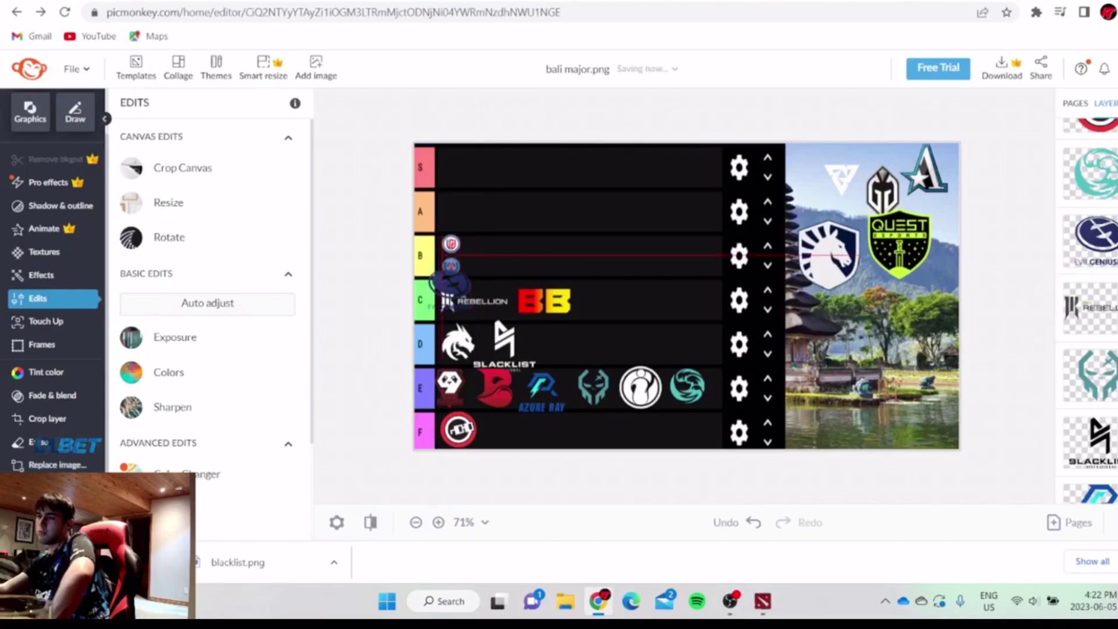
{"action": "left_click_drag", "start_coordinate": [498, 256], "coordinate": [503, 255]}
{"action": "left_click_drag", "start_coordinate": [449, 283], "coordinate": [464, 210]}
{"action": "left_click_drag", "start_coordinate": [503, 255], "coordinate": [454, 259]}
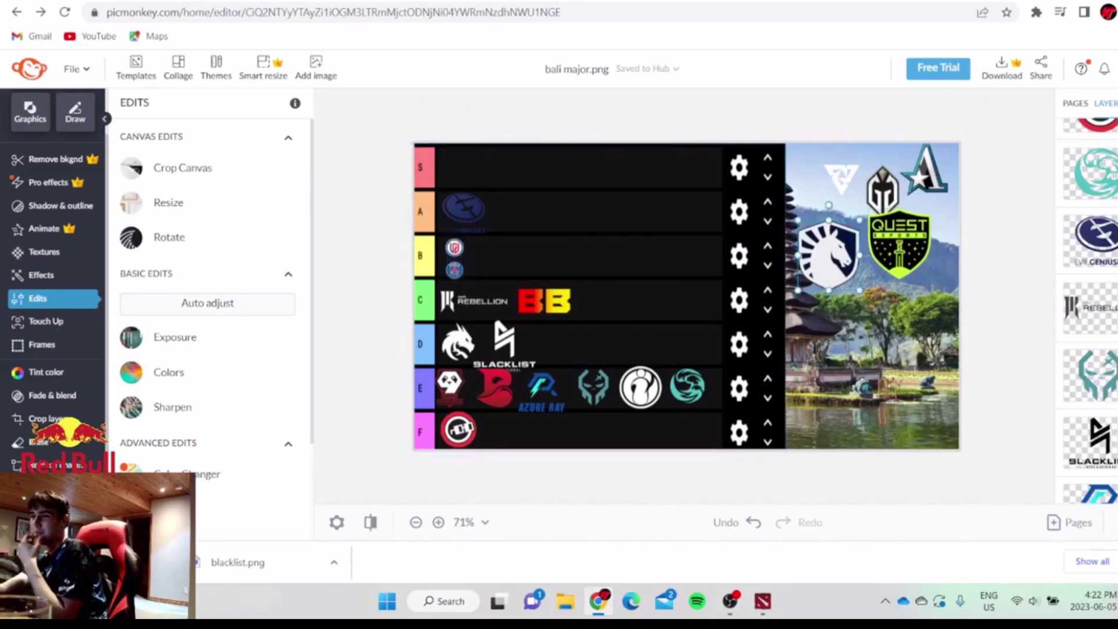
- Move the Team Liquid logo onto the tier grid and check the team's roster on Liquipedia
{"action": "left_click_drag", "start_coordinate": [829, 256], "coordinate": [506, 236]}
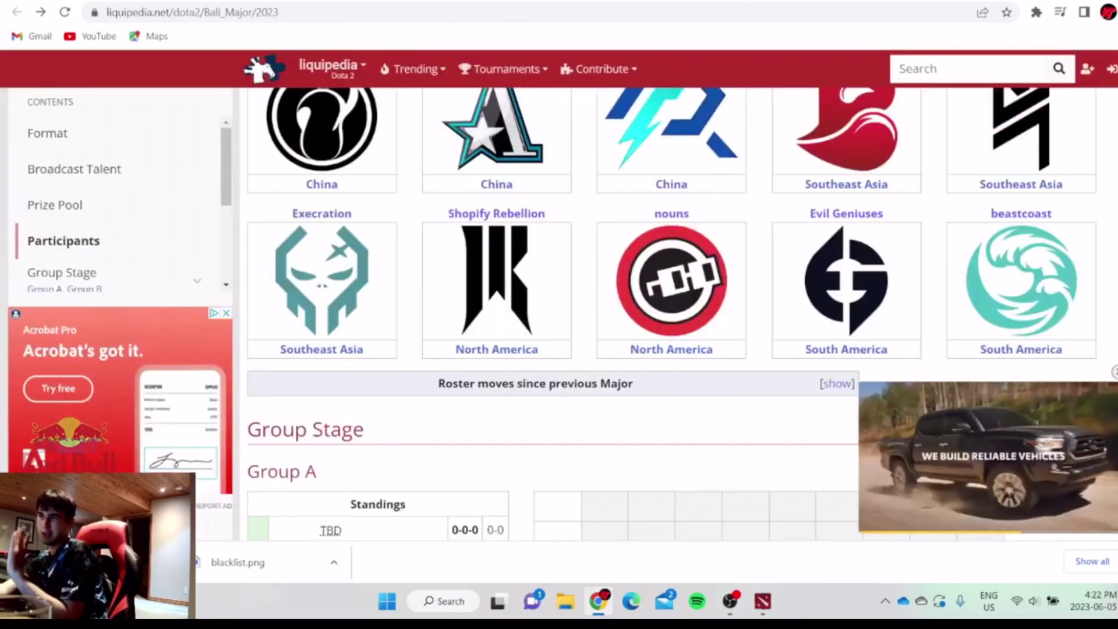
{"action": "scroll", "coordinate": [518, 335], "scroll_direction": "up", "scroll_amount": 1}
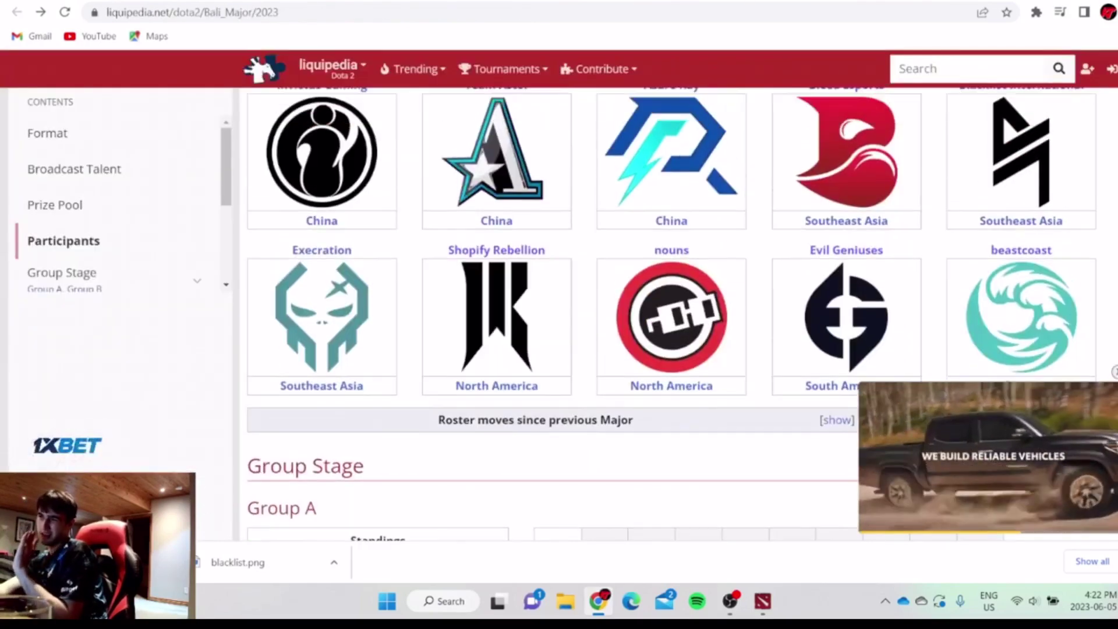
{"action": "scroll", "coordinate": [518, 336], "scroll_direction": "up", "scroll_amount": 3}
{"action": "scroll", "coordinate": [518, 335], "scroll_direction": "up", "scroll_amount": 3}
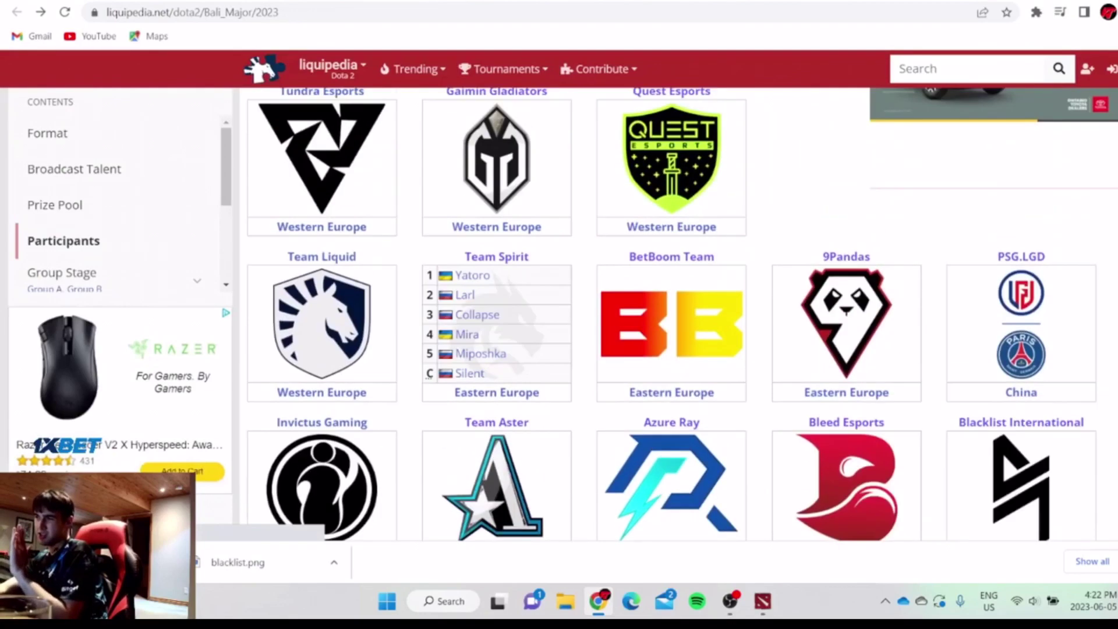
{"action": "mouse_move", "coordinate": [350, 326]}
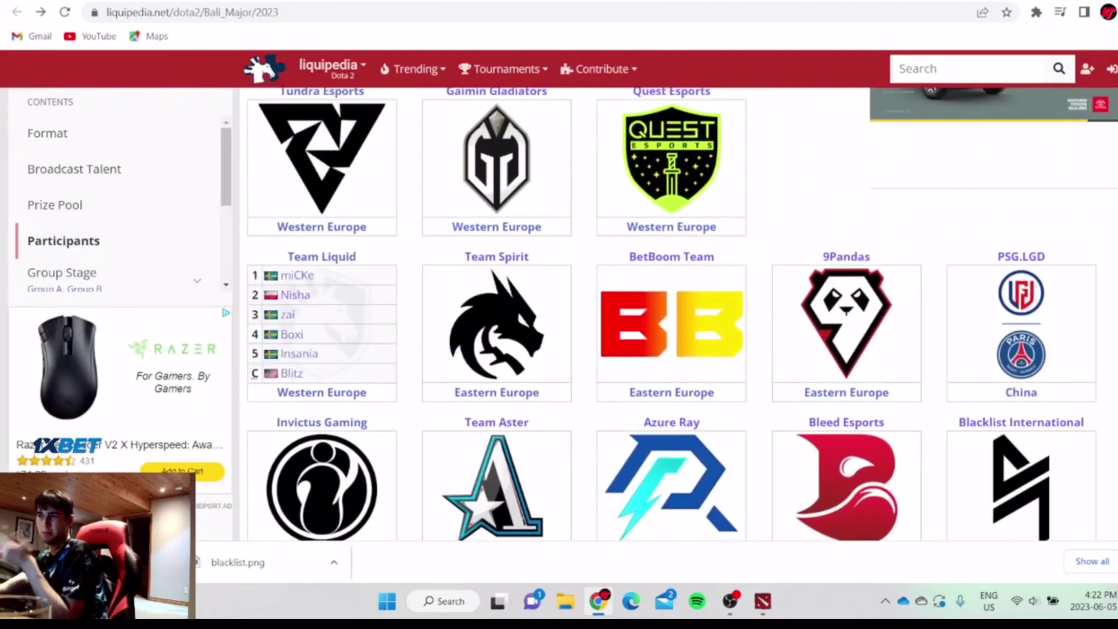
{"action": "scroll", "coordinate": [349, 326], "scroll_direction": "down", "scroll_amount": 1}
{"action": "scroll", "coordinate": [349, 327], "scroll_direction": "up", "scroll_amount": 1}
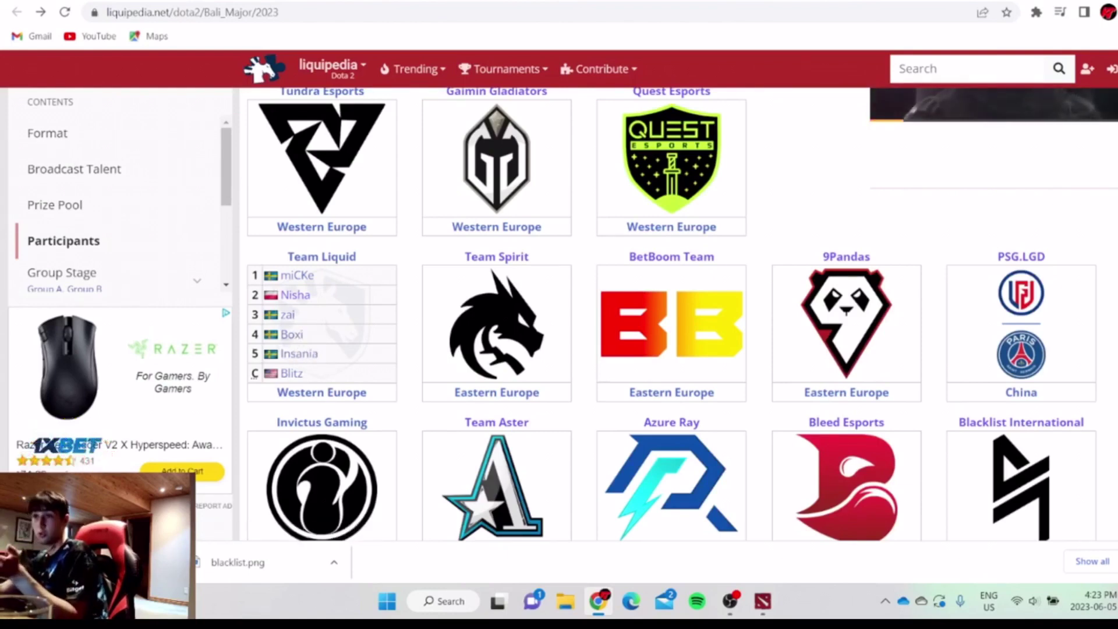
- Shrink the Team Liquid logo, place it after Evil Geniuses in the A tier and shift PSG.LGD farther along the B tier
{"action": "key", "text": "ctrl+Tab"}
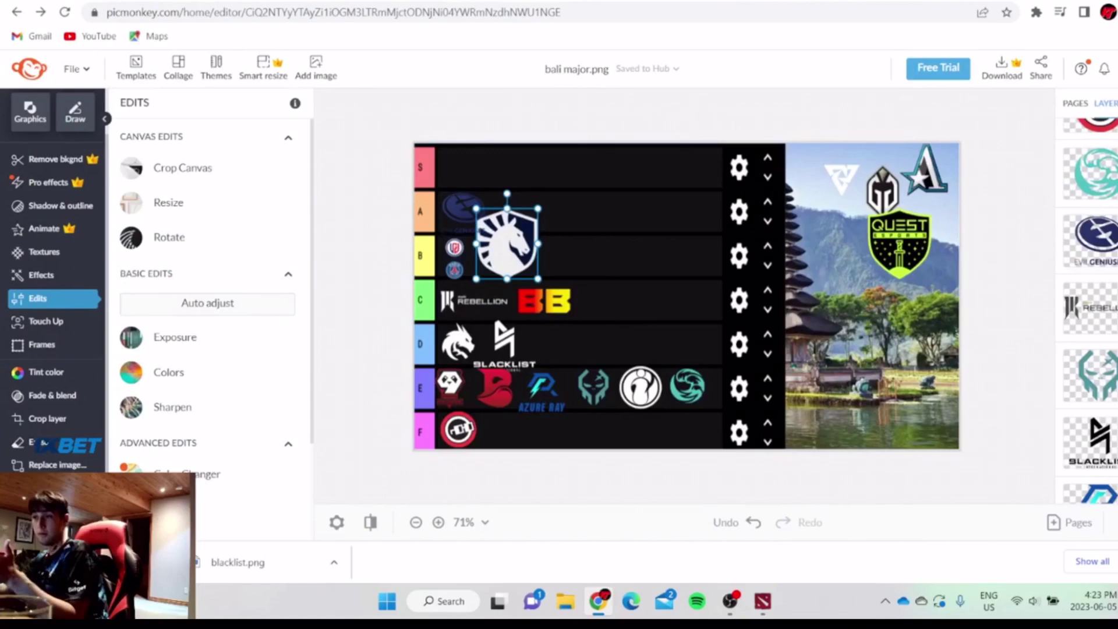
{"action": "left_click_drag", "start_coordinate": [507, 243], "coordinate": [534, 244]}
{"action": "left_click_drag", "start_coordinate": [565, 208], "coordinate": [507, 210]}
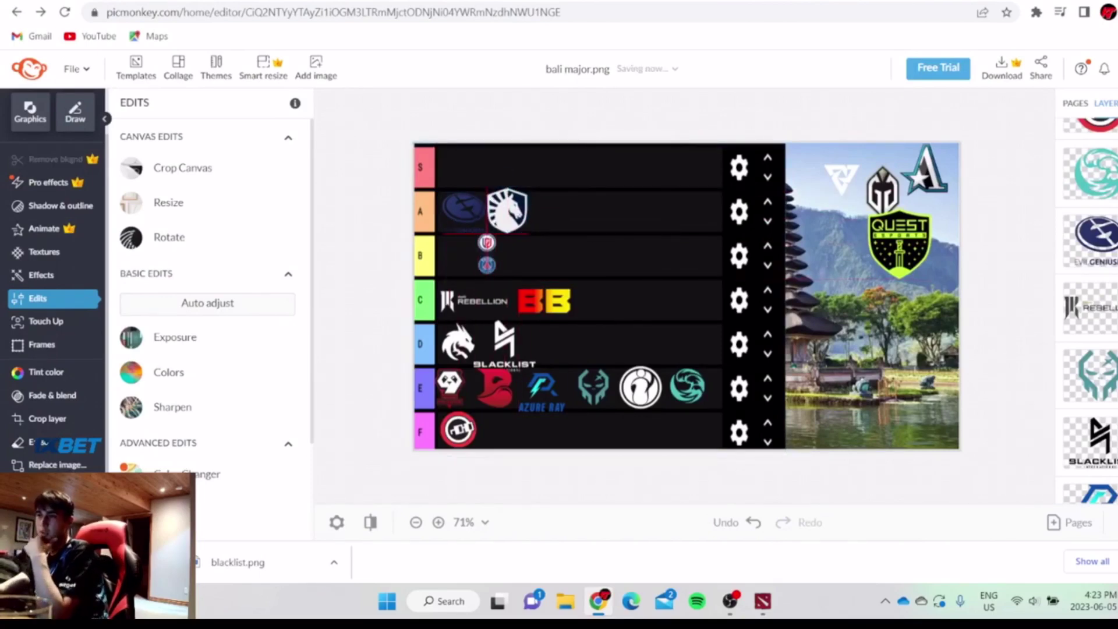
{"action": "left_click_drag", "start_coordinate": [487, 255], "coordinate": [505, 259]}
{"action": "left_click", "coordinate": [508, 211]}
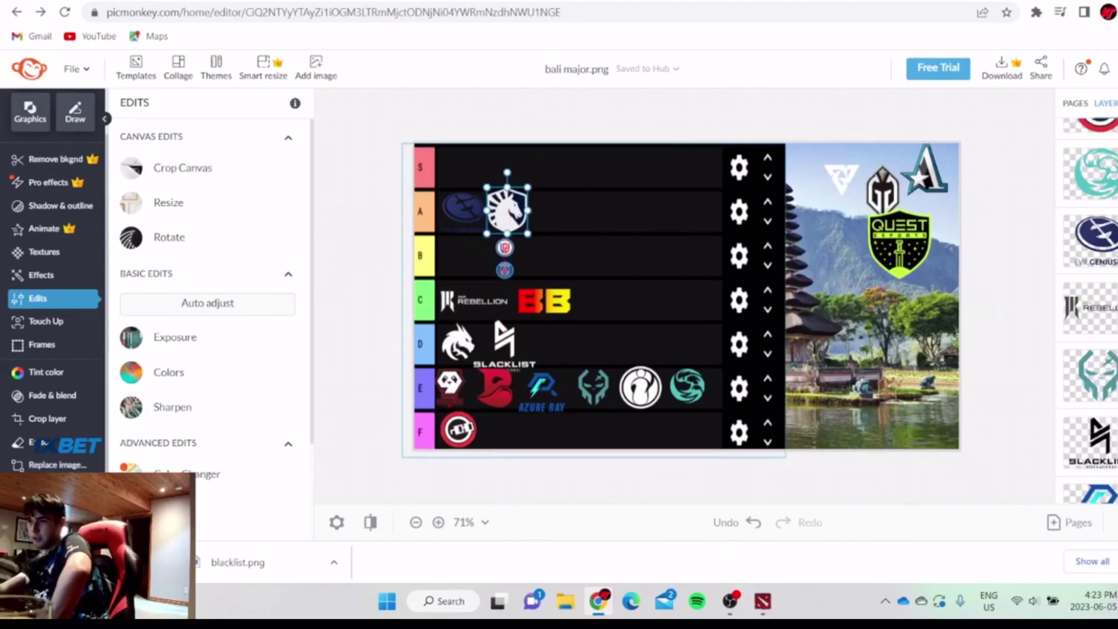
- Place PSG.LGD at the start of the B tier and move the Team Liquid logo down into the B tier beside it
{"action": "left_click_drag", "start_coordinate": [527, 188], "coordinate": [454, 253]}
{"action": "left_click", "coordinate": [490, 256]}
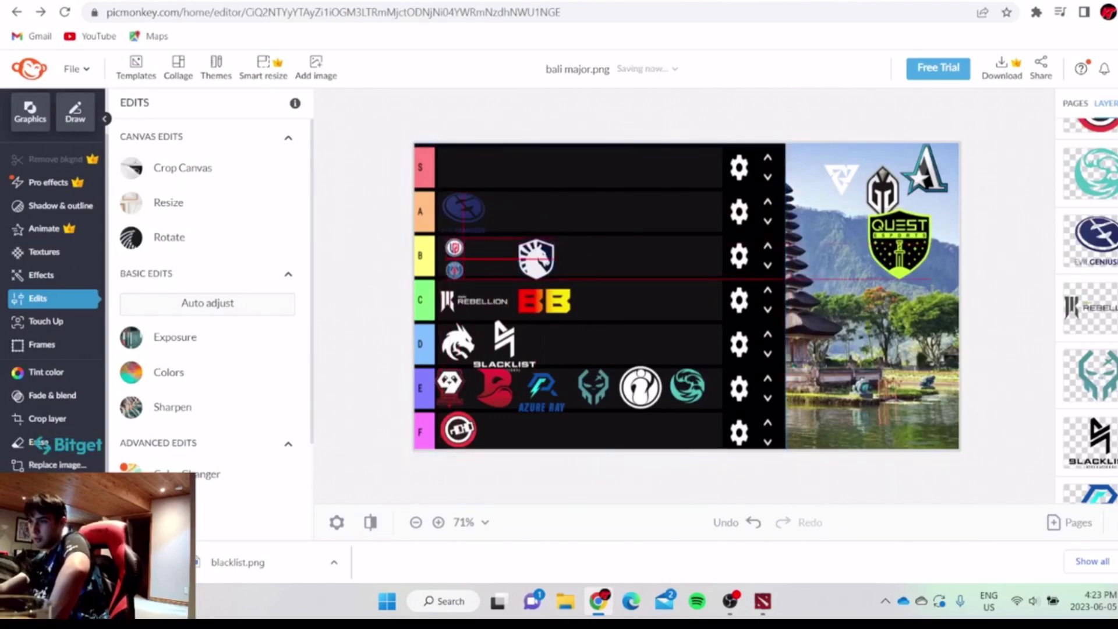
{"action": "double_click", "coordinate": [495, 257]}
{"action": "left_click_drag", "start_coordinate": [537, 258], "coordinate": [494, 258]}
- Move Team Liquid into the C tier between Shopify Rebellion and BetBoom, spacing the BetBoom logo to fit after it
{"action": "left_click", "coordinate": [543, 301]}
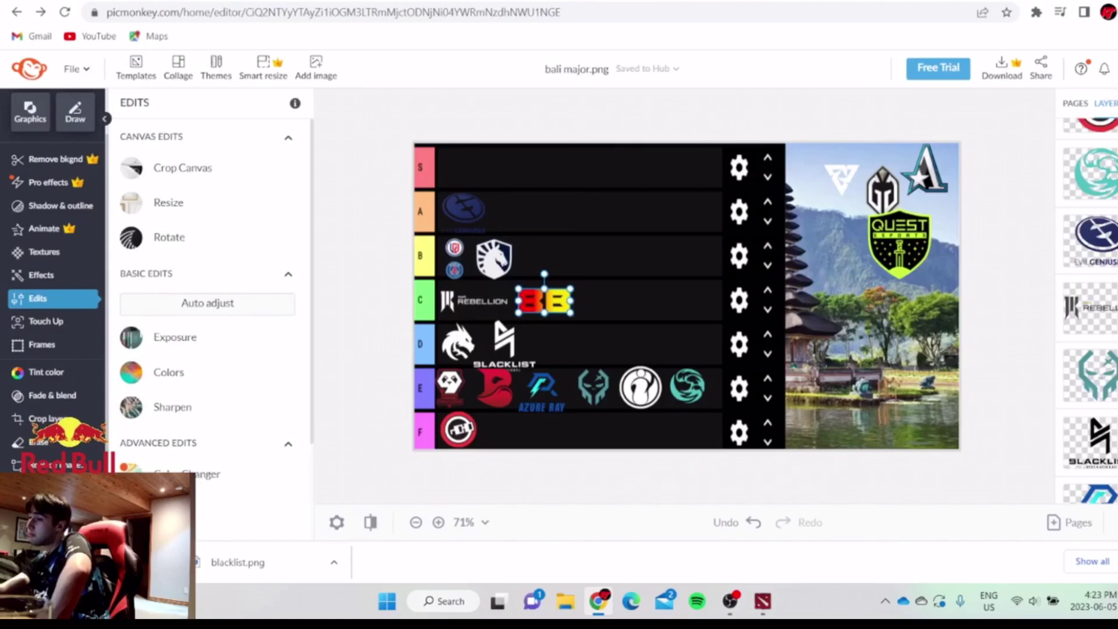
{"action": "left_click_drag", "start_coordinate": [545, 301], "coordinate": [604, 303]}
{"action": "double_click", "coordinate": [494, 259]}
{"action": "left_click_drag", "start_coordinate": [494, 258], "coordinate": [535, 290]}
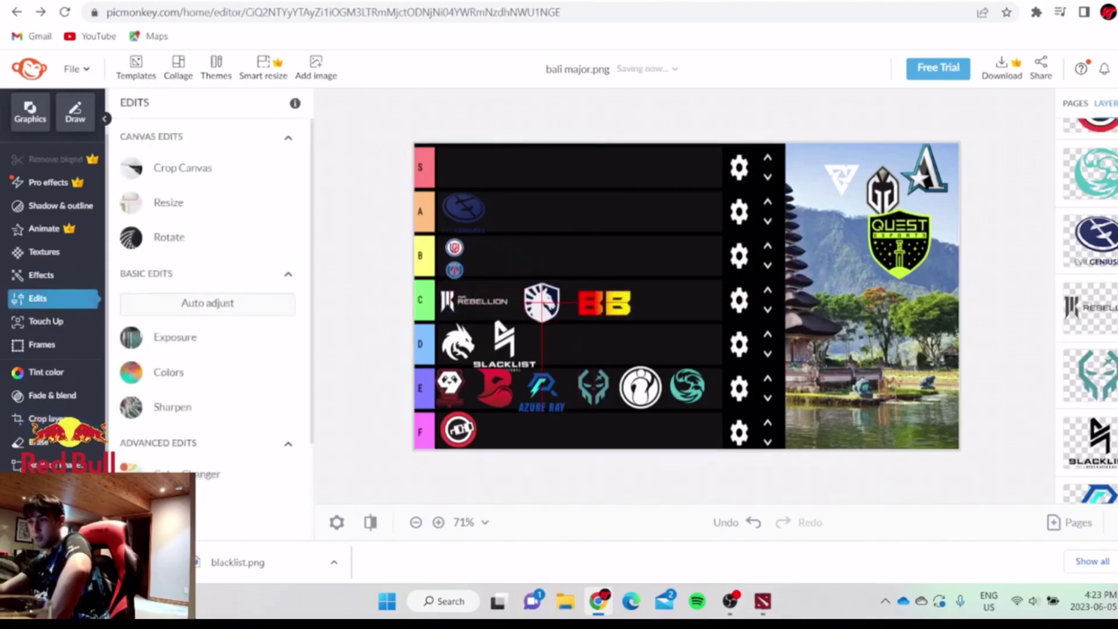
{"action": "left_click", "coordinate": [604, 303]}
{"action": "double_click", "coordinate": [604, 302]}
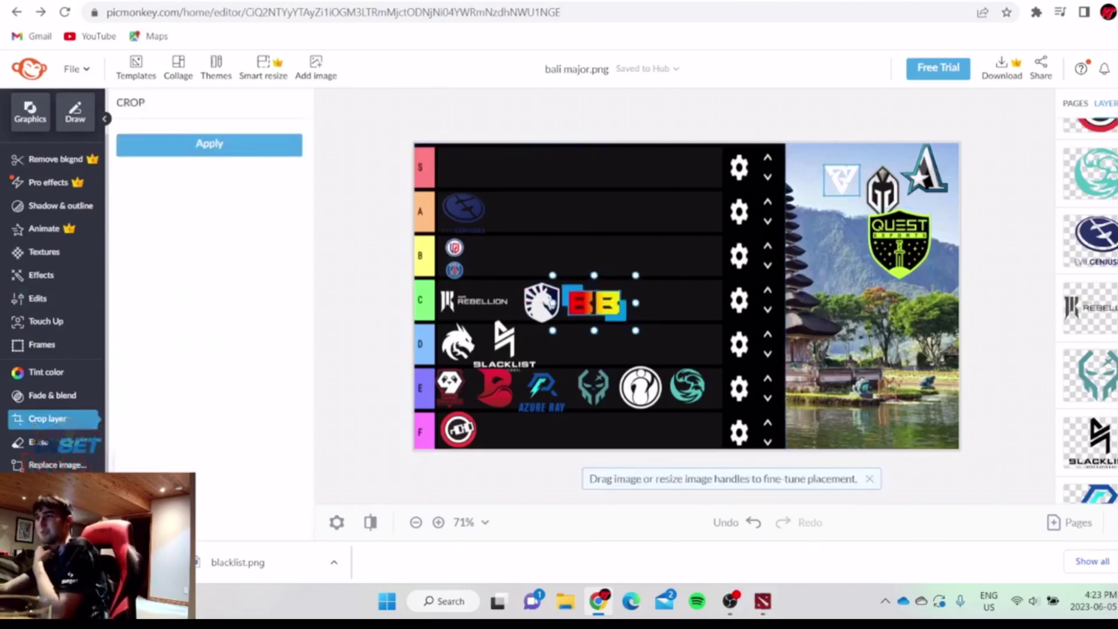
- Move the Tundra Esports logo onto the tier grid and place it at the start of the A tier, ahead of Evil Geniuses
{"action": "left_click_drag", "start_coordinate": [845, 171], "coordinate": [564, 198]}
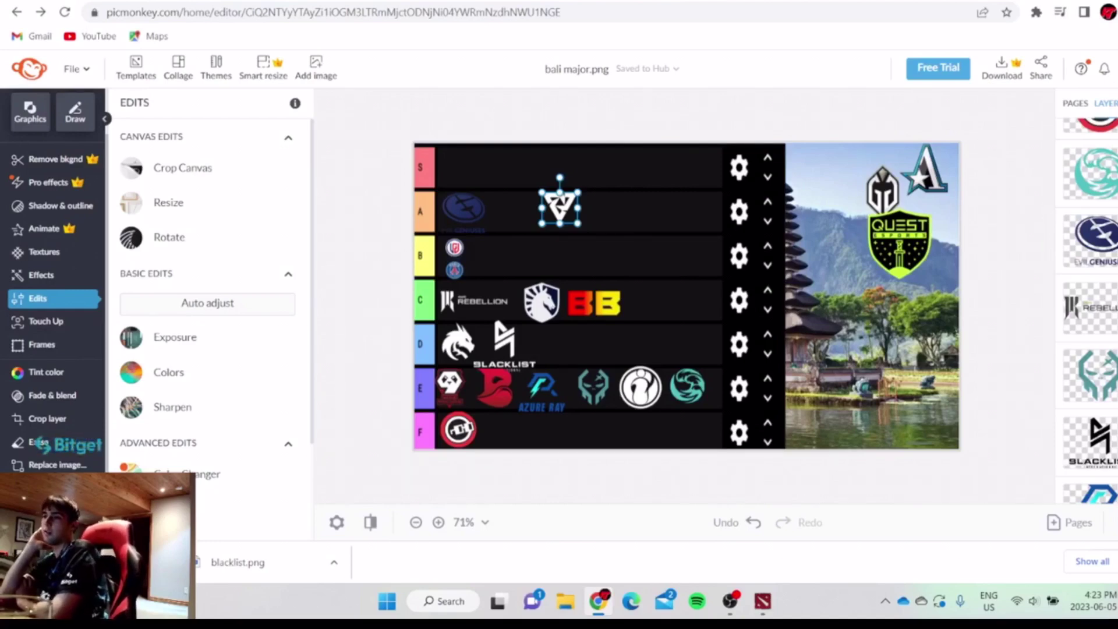
{"action": "left_click_drag", "start_coordinate": [560, 207], "coordinate": [554, 174]}
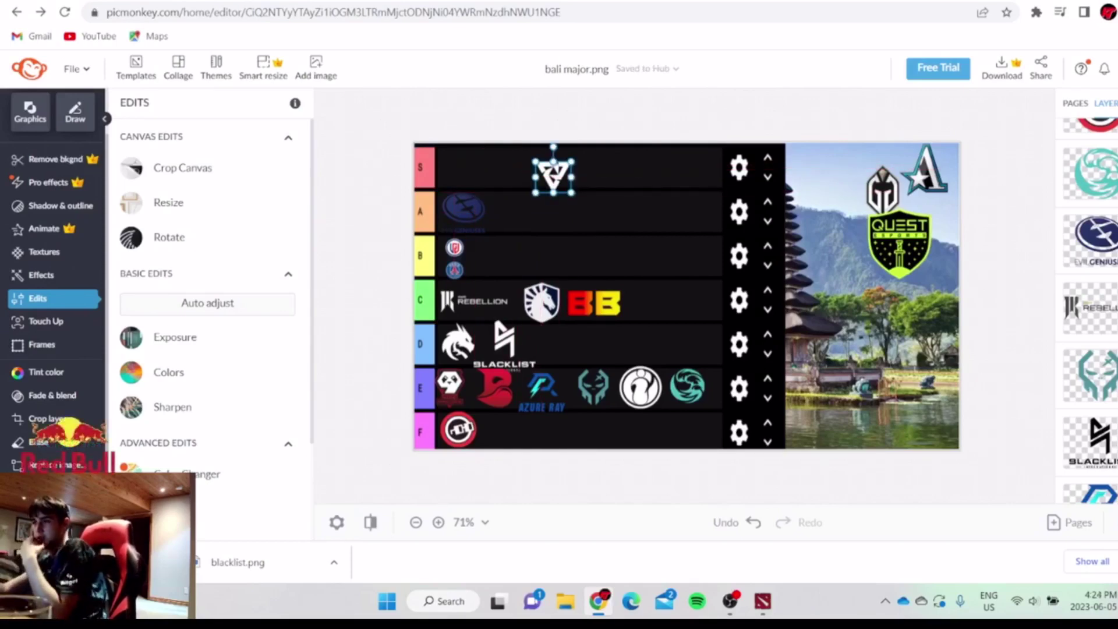
{"action": "left_click_drag", "start_coordinate": [554, 171], "coordinate": [464, 211]}
{"action": "left_click", "coordinate": [493, 214]}
{"action": "left_click", "coordinate": [468, 211]}
{"action": "double_click", "coordinate": [463, 211]}
{"action": "left_click_drag", "start_coordinate": [558, 214], "coordinate": [512, 211]}
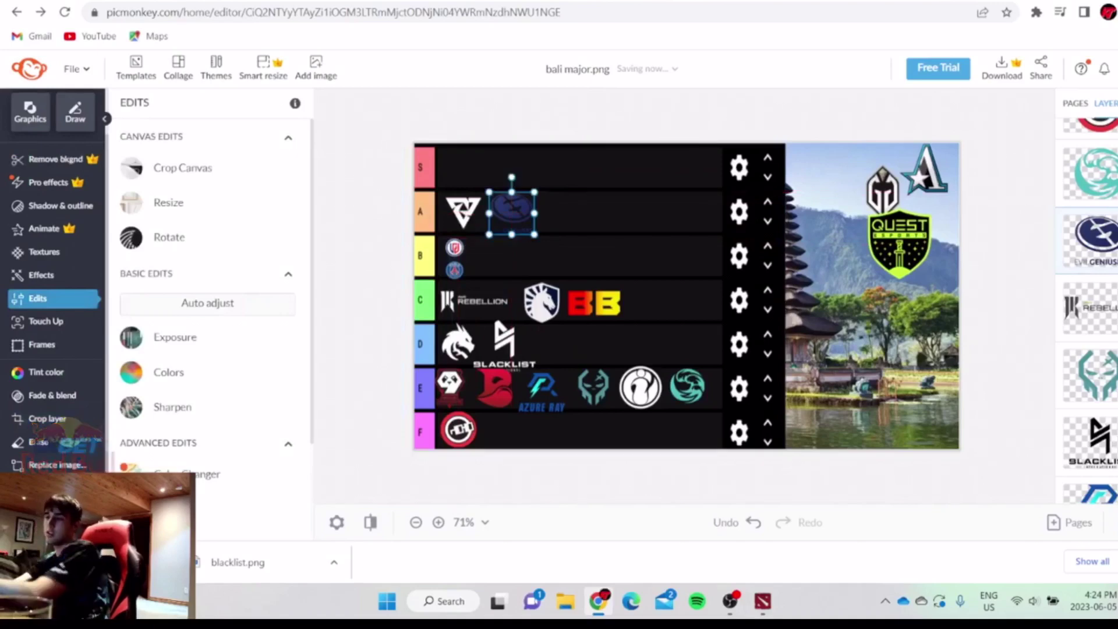
- Swap the A tier order so Evil Geniuses comes first and Tundra Esports follows it
{"action": "left_click_drag", "start_coordinate": [464, 211], "coordinate": [579, 217]}
{"action": "left_click_drag", "start_coordinate": [513, 211], "coordinate": [463, 211]}
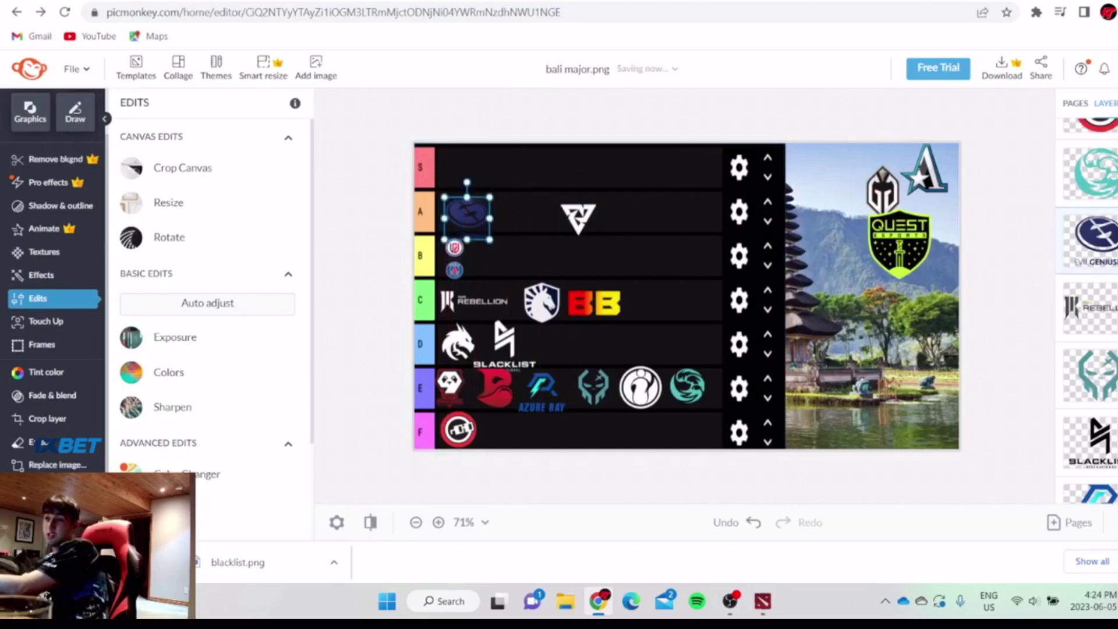
{"action": "left_click_drag", "start_coordinate": [578, 217], "coordinate": [462, 209]}
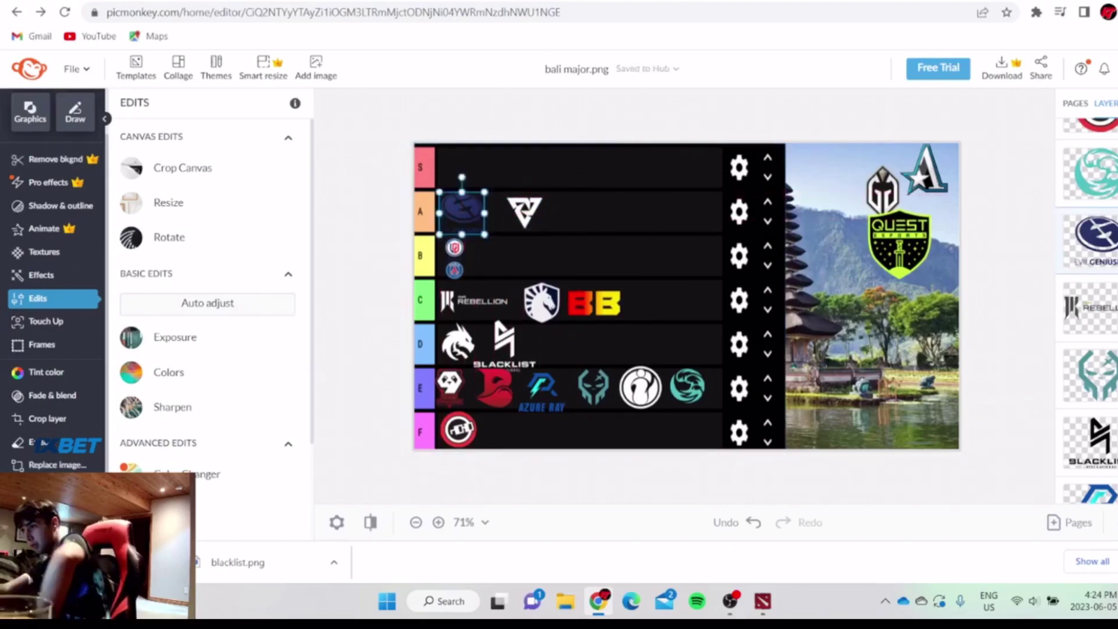
- Look over the Bali Major participants on Liquipedia and move the Team Aster logo into the S tier in PicMonkey
{"action": "key", "text": "ctrl+Tab"}
{"action": "scroll", "coordinate": [641, 325], "scroll_direction": "down", "scroll_amount": 1}
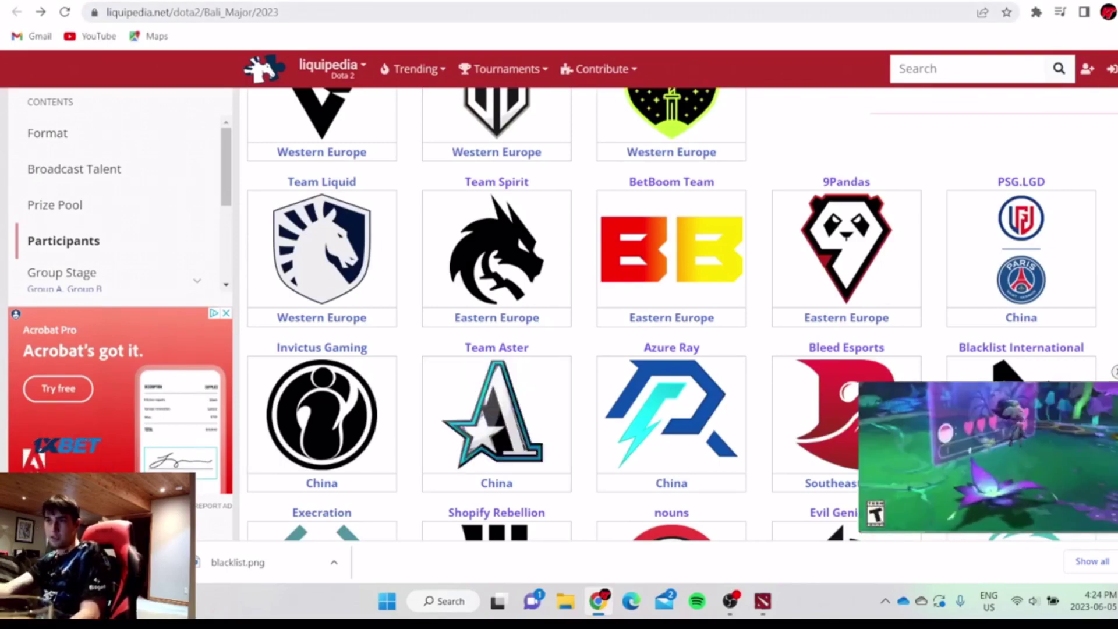
{"action": "key", "text": "ctrl+Tab"}
{"action": "left_click_drag", "start_coordinate": [925, 172], "coordinate": [518, 172]}
- Examine the Team Aster and Gaimin Gladiators rosters on Liquipedia
{"action": "key", "text": "ctrl+Tab"}
{"action": "scroll", "coordinate": [496, 326], "scroll_direction": "down", "scroll_amount": 4}
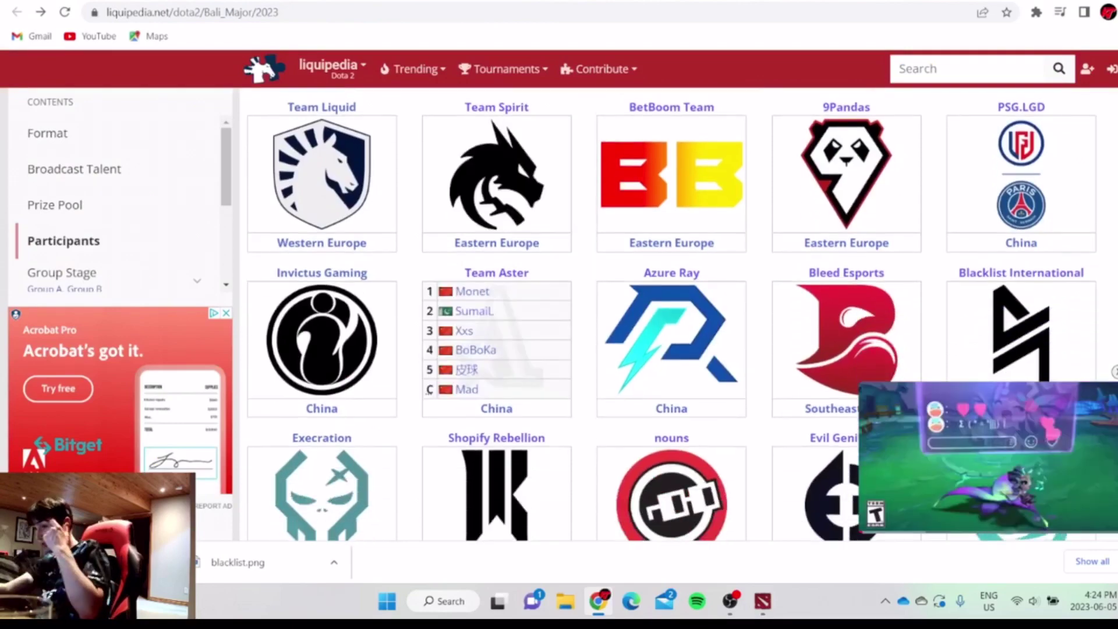
{"action": "scroll", "coordinate": [496, 327], "scroll_direction": "up", "scroll_amount": 1}
{"action": "scroll", "coordinate": [670, 315], "scroll_direction": "up", "scroll_amount": 5}
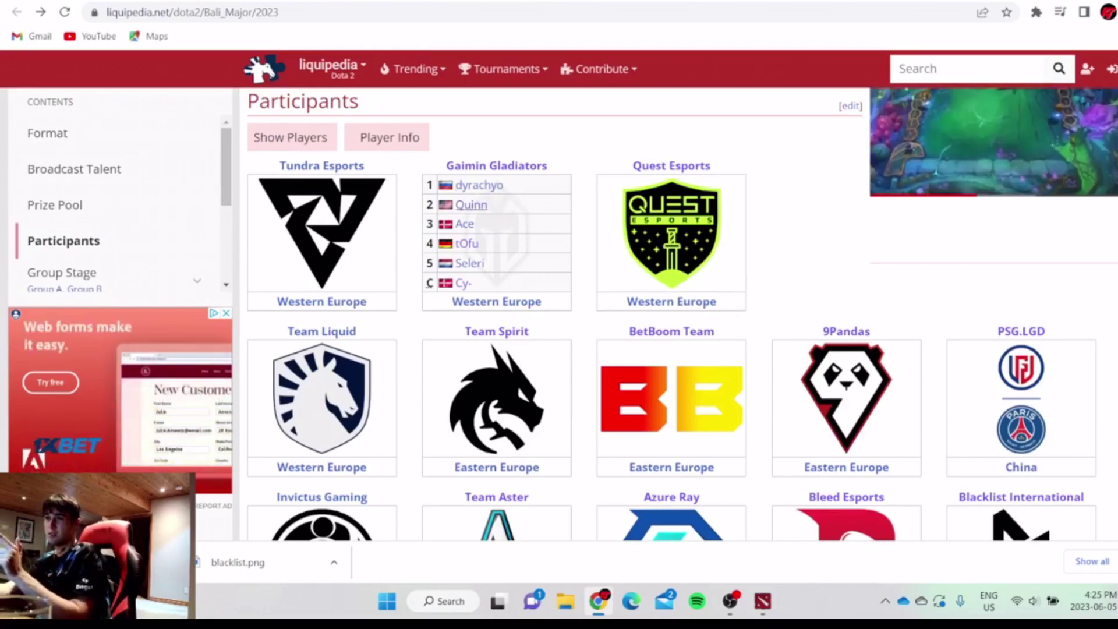
- Switch to PicMonkey and place the Gaimin Gladiators logo in the S tier after Team Aster
{"action": "key", "text": "ctrl+Tab"}
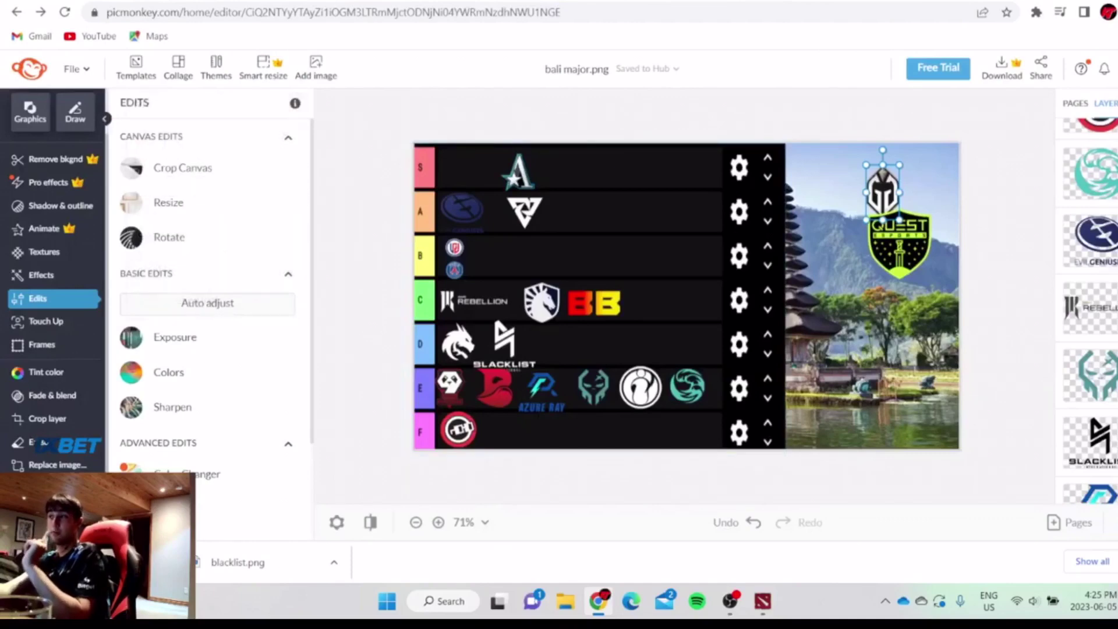
{"action": "left_click_drag", "start_coordinate": [882, 189], "coordinate": [495, 176]}
{"action": "left_click_drag", "start_coordinate": [572, 176], "coordinate": [507, 173]}
- Move the Quest Esports logo onto the tier grid and check the team's entry on Liquipedia
{"action": "left_click_drag", "start_coordinate": [900, 239], "coordinate": [630, 220]}
{"action": "key", "text": "ctrl+Tab"}
{"action": "mouse_move", "coordinate": [672, 233]}
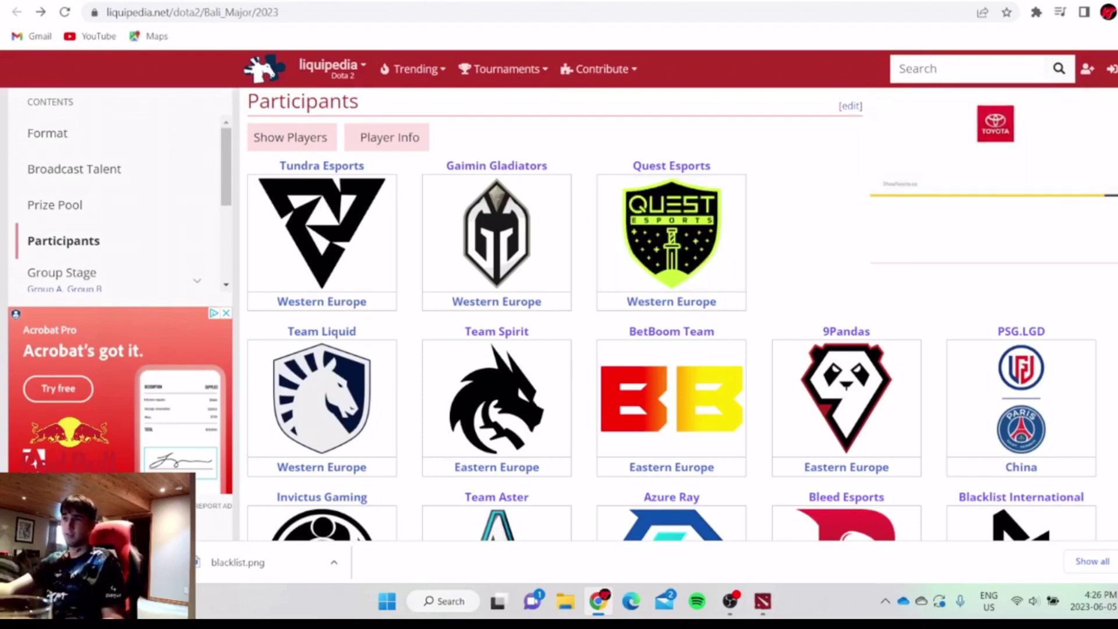
- Return to PicMonkey, shrink the Quest Esports logo and place it at the start of the S tier, ahead of Team Aster
{"action": "key", "text": "ctrl+Tab"}
{"action": "mouse_move", "coordinate": [630, 220]}
{"action": "left_mouse_down"}
{"action": "mouse_move", "coordinate": [625, 230]}
{"action": "mouse_move", "coordinate": [640, 229]}
{"action": "left_mouse_up"}
{"action": "left_click_drag", "start_coordinate": [671, 194], "coordinate": [632, 187]}
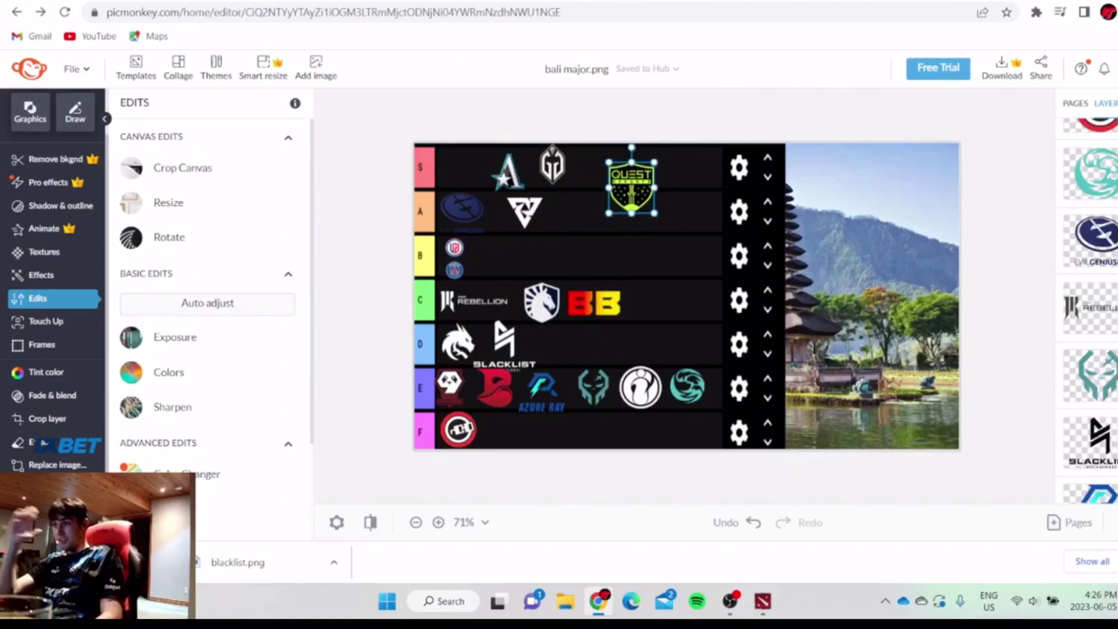
{"action": "left_click_drag", "start_coordinate": [632, 187], "coordinate": [495, 148]}
{"action": "mouse_move", "coordinate": [474, 170]}
{"action": "left_mouse_down"}
{"action": "mouse_move", "coordinate": [460, 171]}
{"action": "mouse_move", "coordinate": [469, 173]}
{"action": "left_mouse_up"}
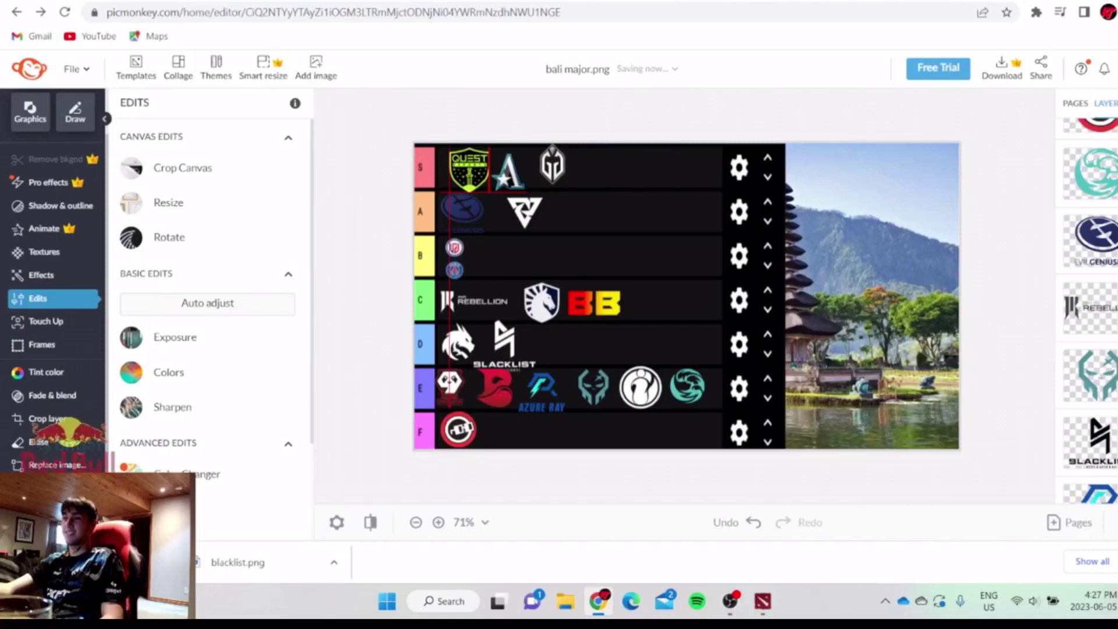
{"action": "left_click_drag", "start_coordinate": [468, 170], "coordinate": [461, 170]}
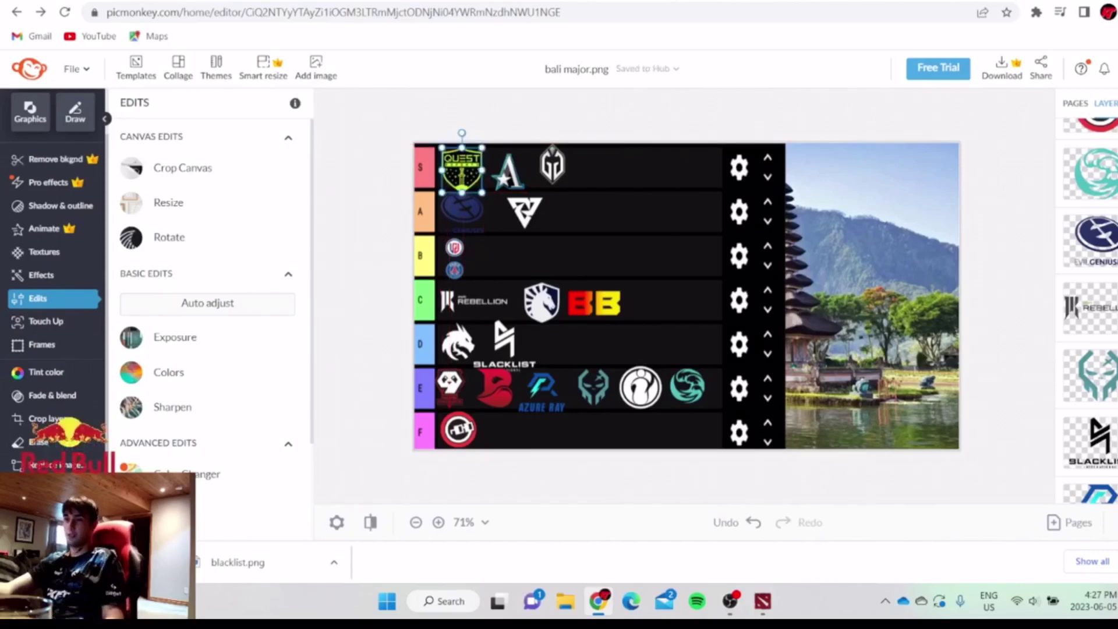
- Examine the Quest Esports roster and its fourth player's tournament results on Liquipedia, and return to the PicMonkey tier list
{"action": "key", "text": "ctrl+Tab"}
{"action": "scroll", "coordinate": [669, 315], "scroll_direction": "down", "scroll_amount": 1}
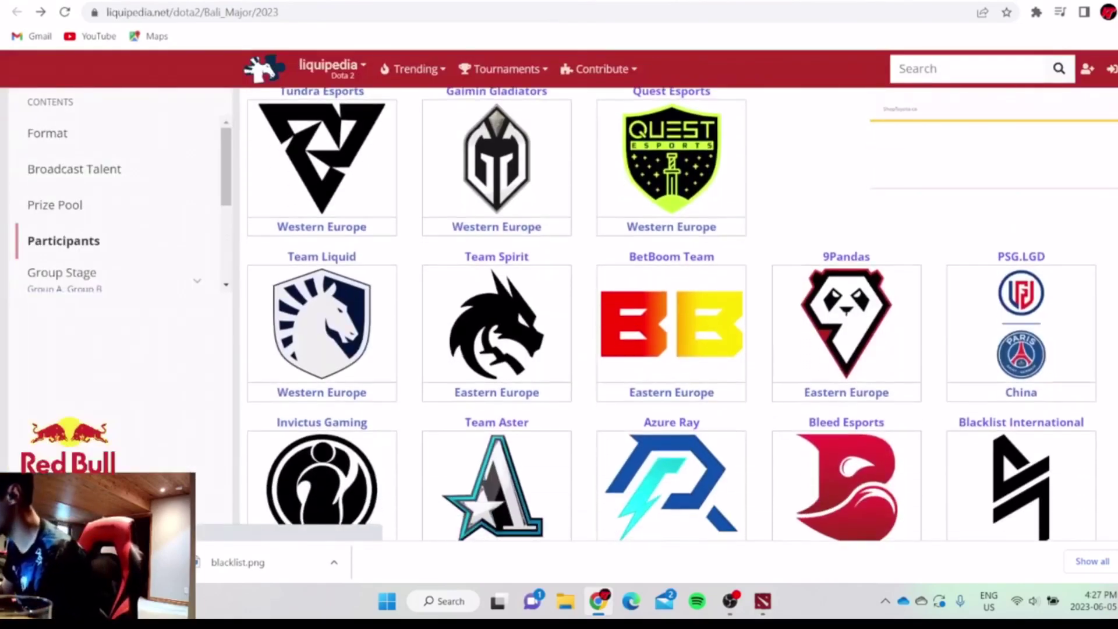
{"action": "mouse_move", "coordinate": [645, 188]}
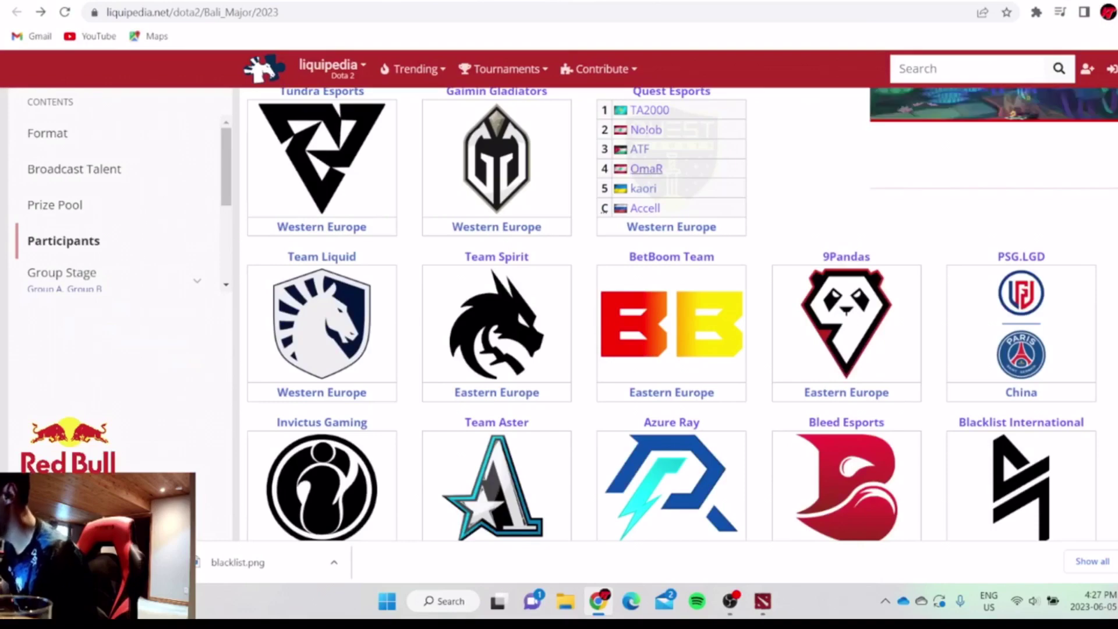
{"action": "left_click", "coordinate": [646, 168]}
{"action": "scroll", "coordinate": [554, 315], "scroll_direction": "down", "scroll_amount": 5}
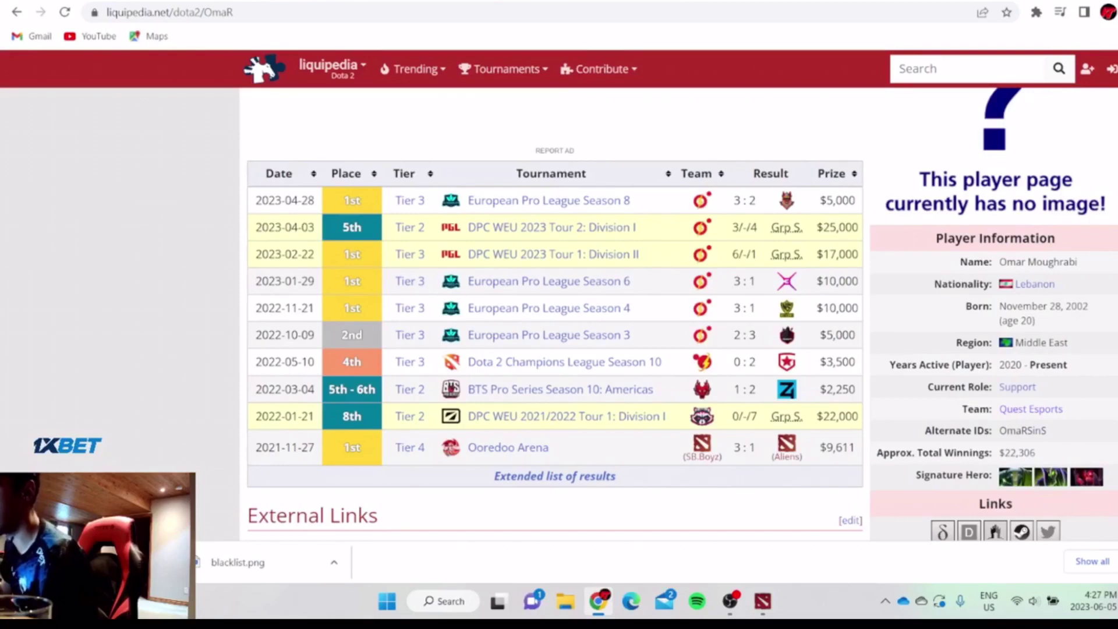
{"action": "key", "text": "ctrl+Tab"}
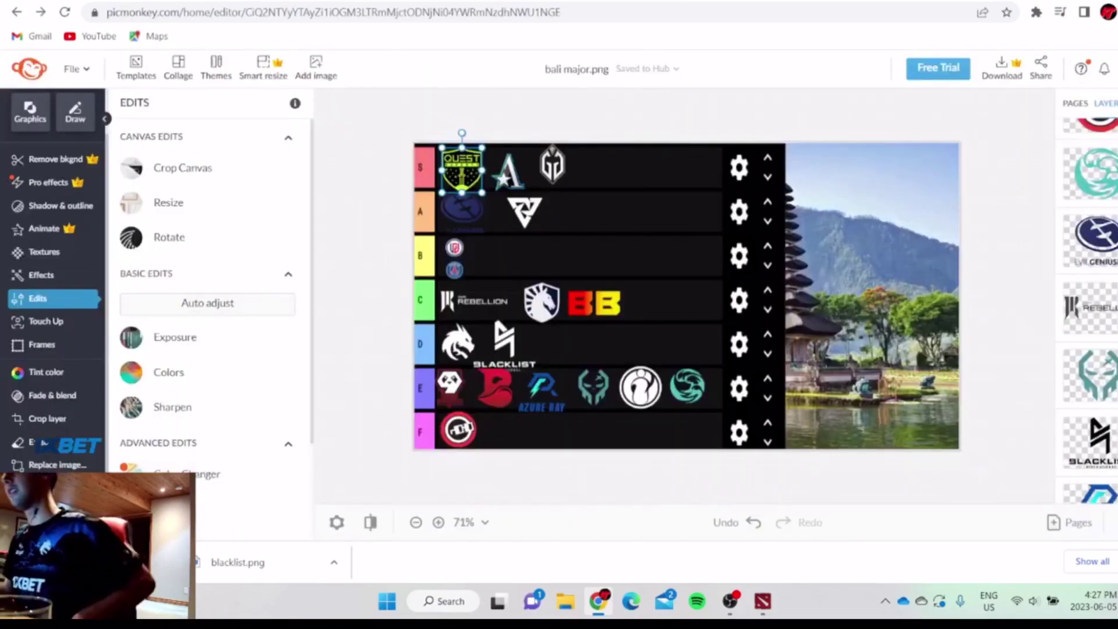
{"action": "key", "text": "ctrl+Tab"}
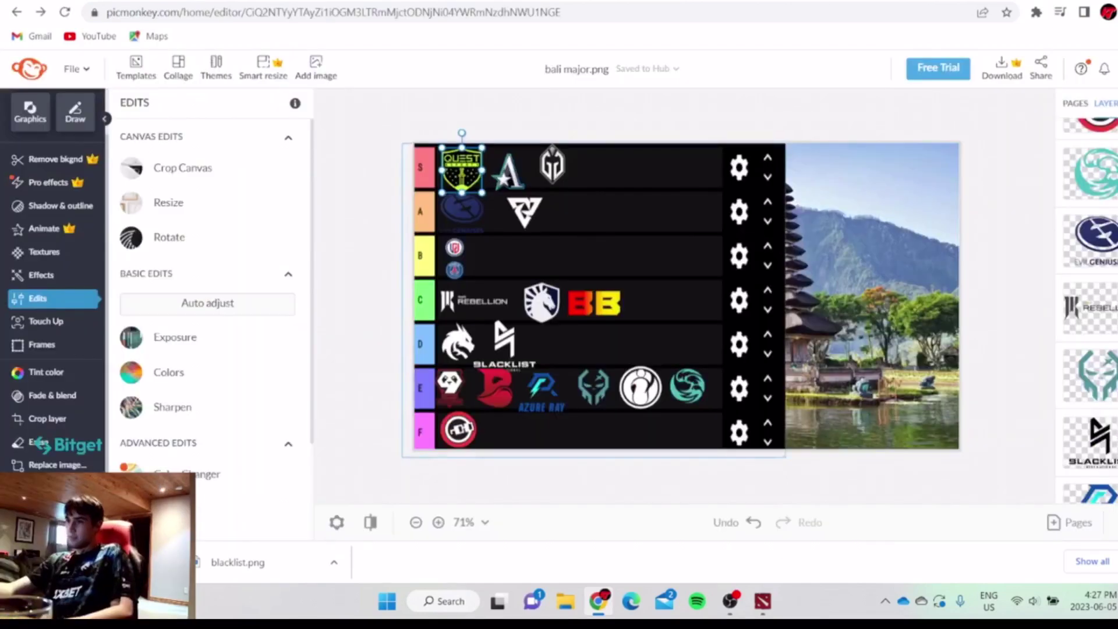
- Shift the tier grid image slightly downward behind the logos and leave nothing selected
{"action": "left_click_drag", "start_coordinate": [594, 298], "coordinate": [594, 301]}
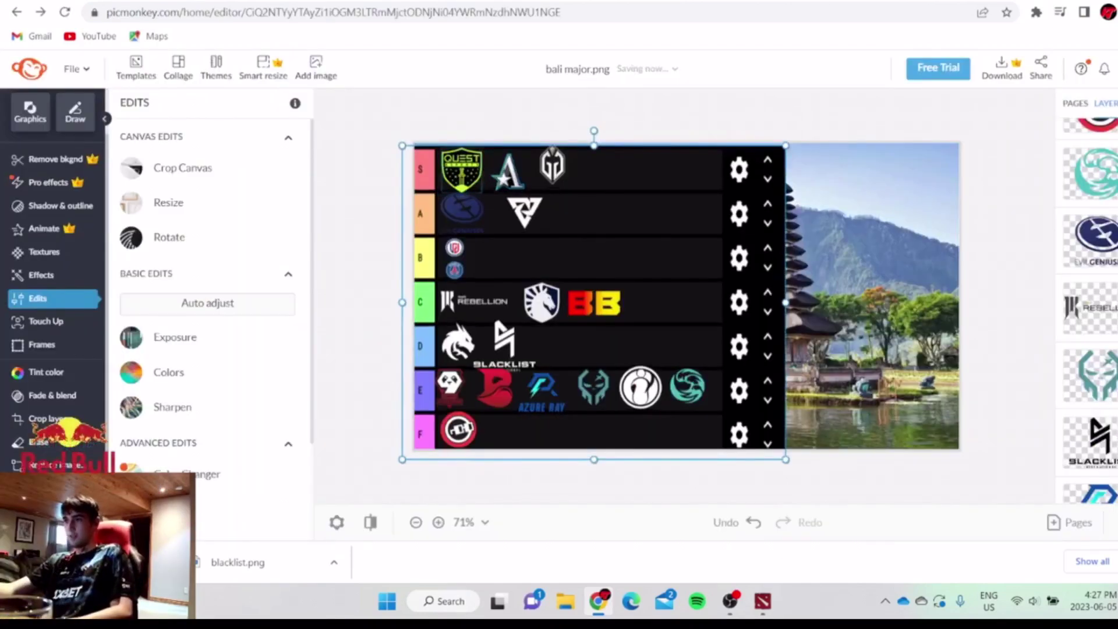
{"action": "left_click", "coordinate": [367, 186]}
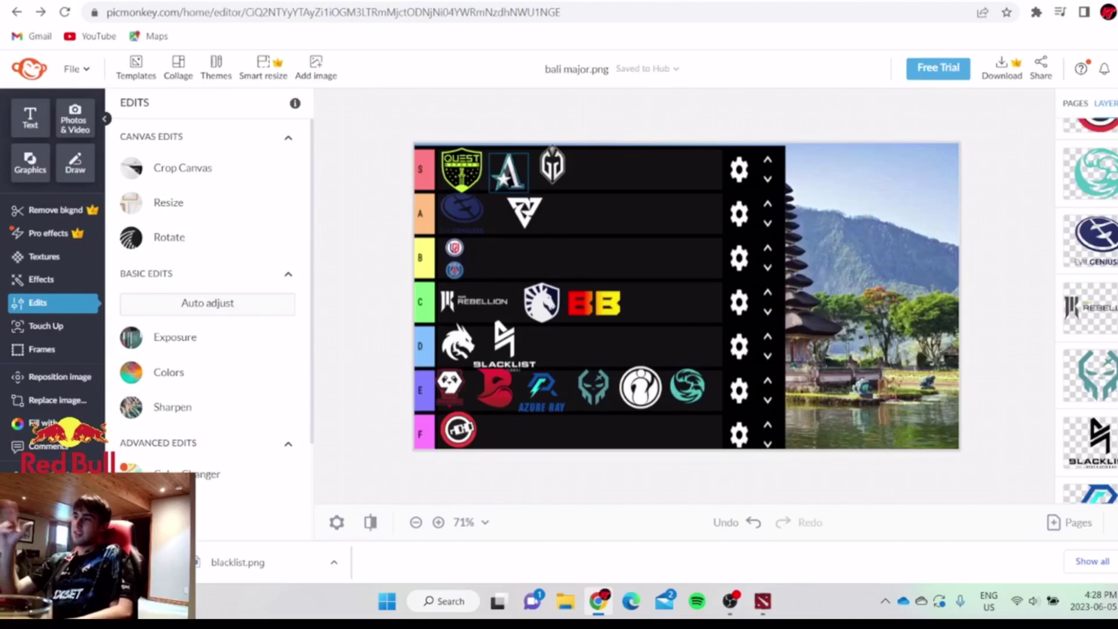
{"action": "left_click", "coordinate": [458, 429]}
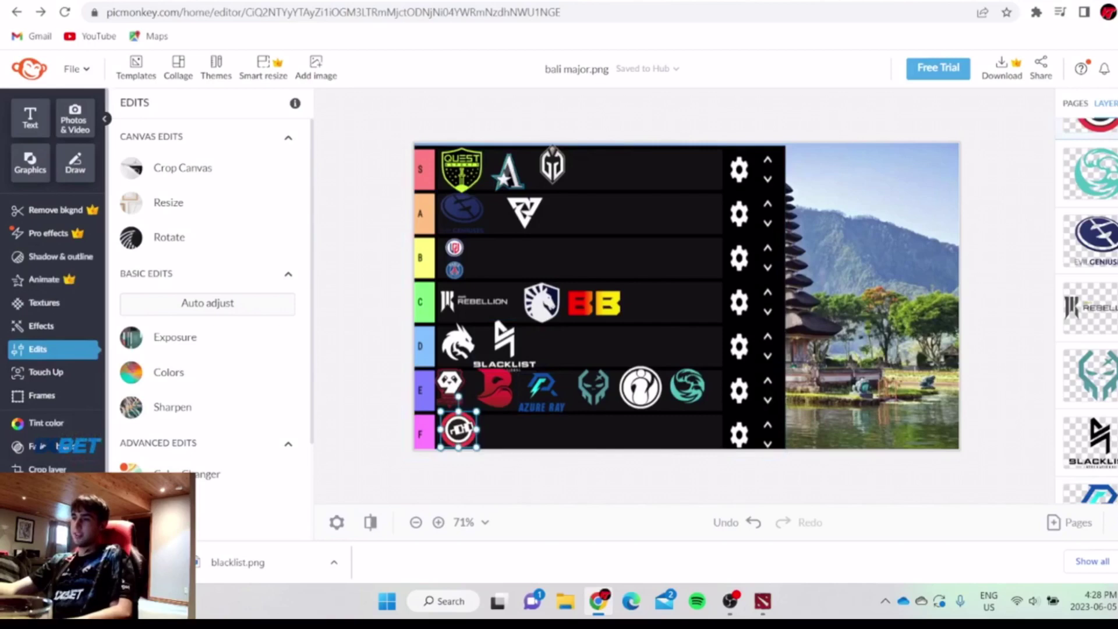
{"action": "left_click", "coordinate": [525, 481]}
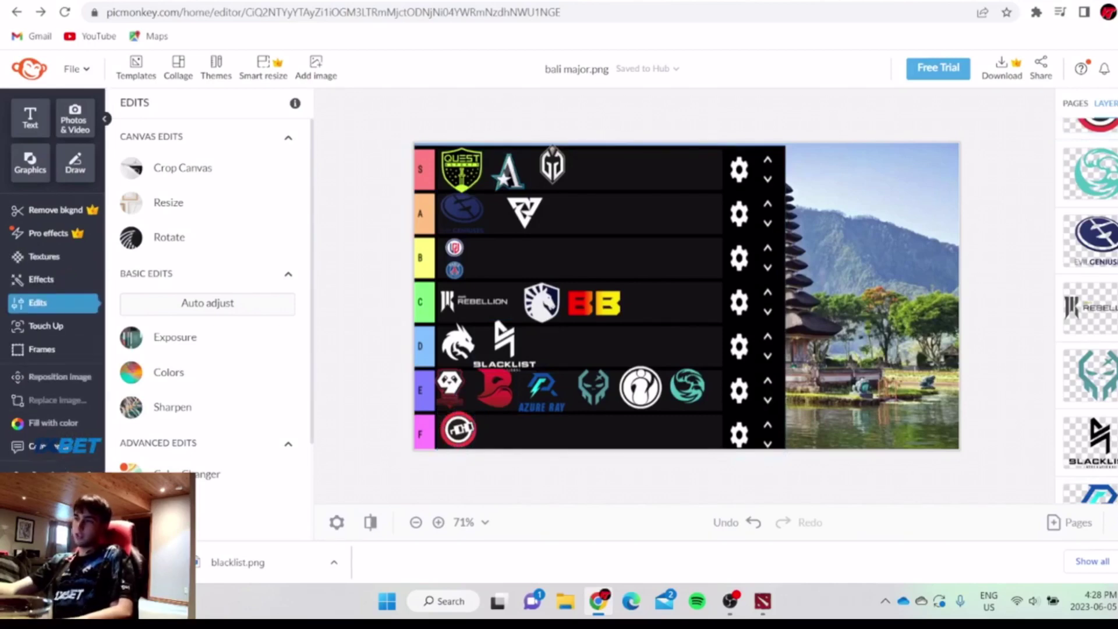